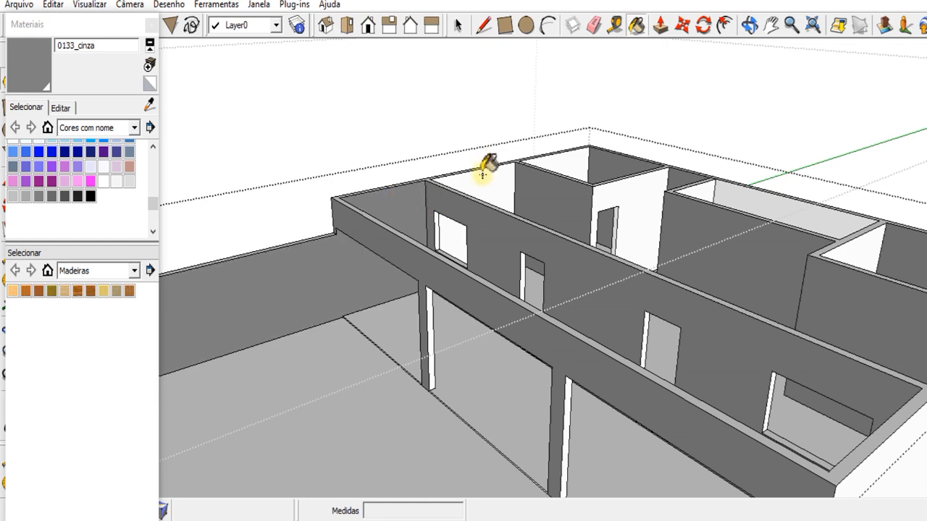
# - Paint the remaining white wall faces inside the roofless house with the gray material 0133_cinza
pyautogui.moveTo(608, 200); pyautogui.dragTo(5, 86, button='middle')
pyautogui.click(5, 85)
pyautogui.scroll(3, 419, 252)
pyautogui.click(510, 243)
pyautogui.moveTo(467, 137)
pyautogui.mouseDown(button='middle')
pyautogui.moveTo(432, 140)
pyautogui.moveTo(792, 387)
pyautogui.moveTo(664, 316)
pyautogui.moveTo(433, 249)
pyautogui.mouseUp(button='middle')
pyautogui.scroll(3, 429, 257)
pyautogui.click(414, 259)
pyautogui.scroll(-4, 724, 273)
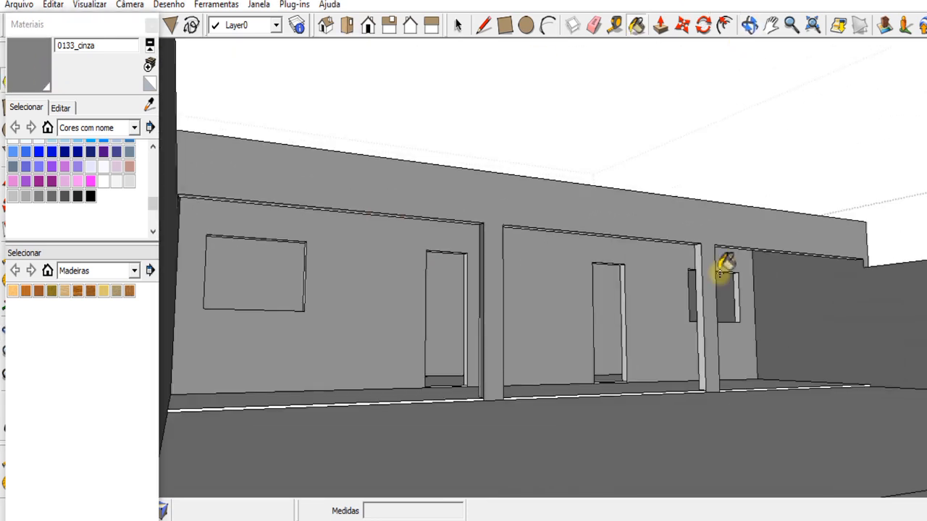
# - Paint the light side faces of the openings at the far end of the porch with 0133_cinza
pyautogui.scroll(4, 724, 270)
pyautogui.click(684, 249)
pyautogui.scroll(2, 760, 225)
pyautogui.click(815, 194)
pyautogui.scroll(-5, 558, 164)
pyautogui.scroll(5, 424, 161)
pyautogui.click(431, 102)
# - Paint the side reveal of the large window in the porch wall with 0133_cinza
pyautogui.click(751, 28)
pyautogui.moveTo(695, 189)
pyautogui.mouseDown()
pyautogui.moveTo(437, 200)
pyautogui.moveTo(747, 252)
pyautogui.moveTo(853, 283)
pyautogui.moveTo(513, 176)
pyautogui.moveTo(449, 127)
pyautogui.mouseUp()
pyautogui.click(38, 69)
pyautogui.scroll(2, 358, 217)
pyautogui.click(360, 206)
pyautogui.scroll(-3, 341, 149)
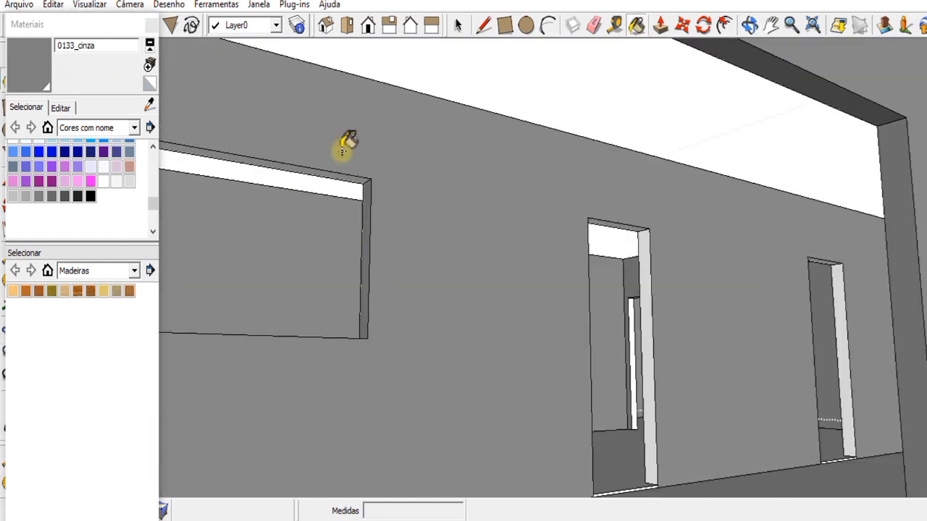
# - Paint the reveal of the porch window beside the end wall with 0133_cinza
pyautogui.scroll(3, 320, 268)
pyautogui.moveTo(589, 114); pyautogui.dragTo(458, 253, button='middle')
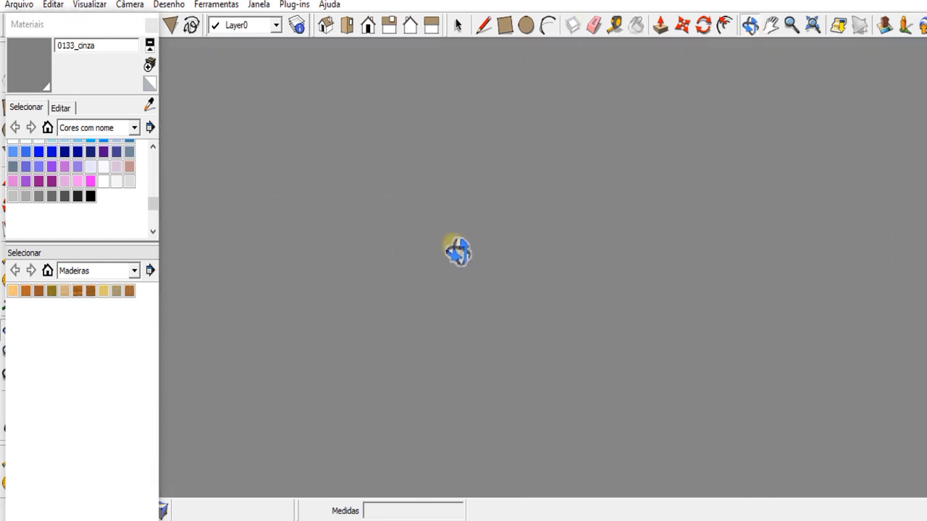
pyautogui.click(409, 27)
pyautogui.moveTo(529, 290); pyautogui.dragTo(432, 352, button='middle')
pyautogui.scroll(6, 472, 356)
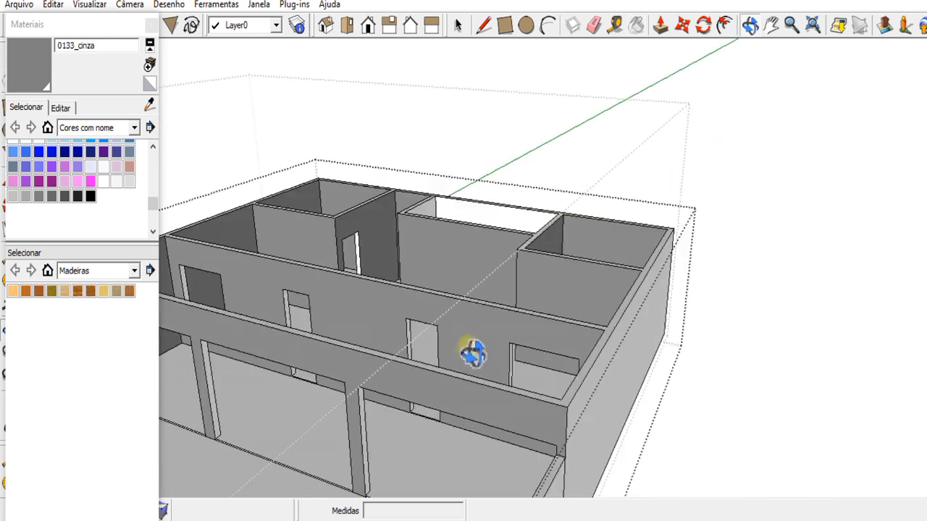
pyautogui.press('b')
pyautogui.moveTo(531, 370); pyautogui.dragTo(844, 101, button='middle')
pyautogui.scroll(3, 773, 169)
pyautogui.click(774, 170)
pyautogui.scroll(-8, 714, 215)
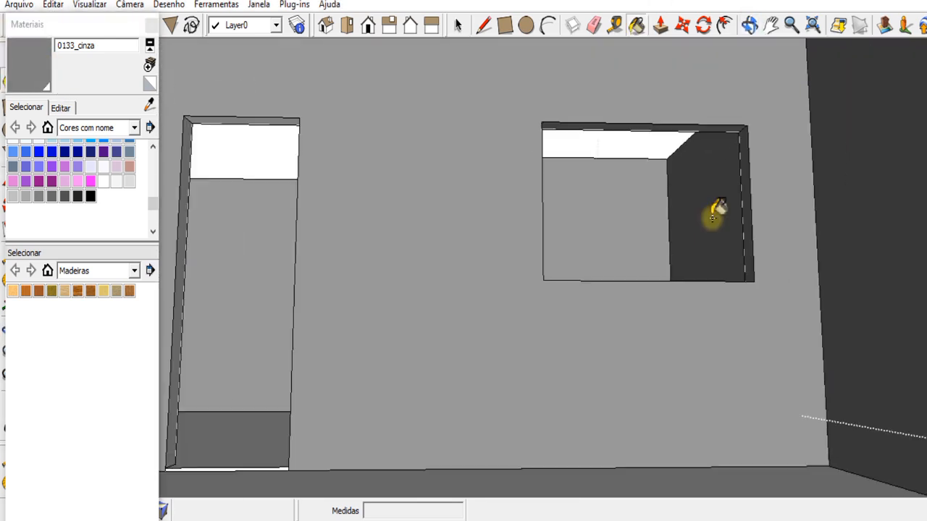
# - Paint both jambs of the porch doorway with the 0133_cinza gray
pyautogui.click(750, 26)
pyautogui.moveTo(688, 173)
pyautogui.mouseDown()
pyautogui.moveTo(643, 275)
pyautogui.moveTo(578, 290)
pyautogui.moveTo(473, 387)
pyautogui.mouseUp()
pyautogui.scroll(-4, 577, 290)
pyautogui.scroll(6, 478, 387)
pyautogui.moveTo(556, 393); pyautogui.dragTo(528, 377)
pyautogui.click(42, 79)
pyautogui.click(245, 174)
pyautogui.moveTo(245, 174)
pyautogui.mouseDown(button='middle')
pyautogui.moveTo(524, 190)
pyautogui.moveTo(492, 76)
pyautogui.moveTo(838, 146)
pyautogui.mouseUp(button='middle')
pyautogui.click(45, 56)
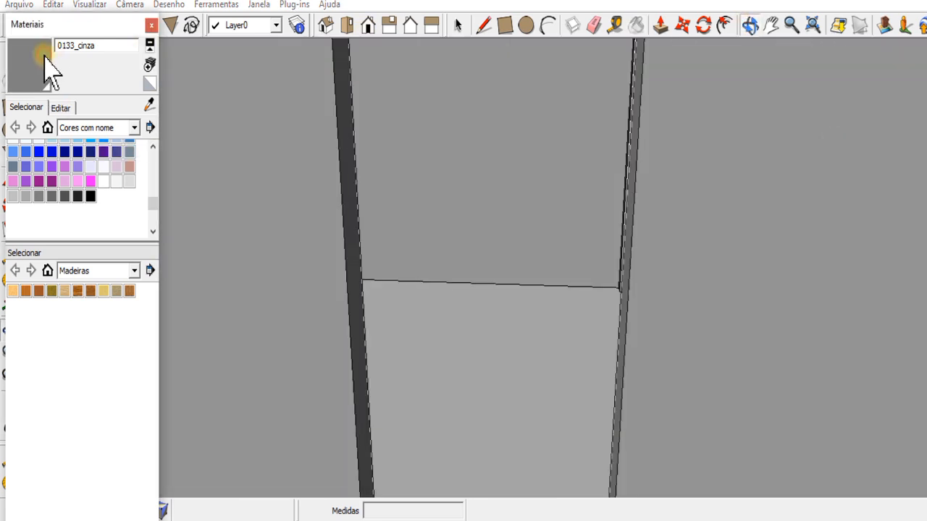
pyautogui.scroll(4, 678, 227)
pyautogui.click(679, 228)
pyautogui.scroll(-3, 678, 227)
# - Paint the jamb and head of the other porch doorway with 0133_cinza
pyautogui.keyDown('shift'); pyautogui.moveTo(635, 135); pyautogui.dragTo(657, 130, button='middle'); pyautogui.keyUp('shift')
pyautogui.moveTo(339, 88); pyautogui.dragTo(464, 238, button='middle')
pyautogui.scroll(-8, 466, 240)
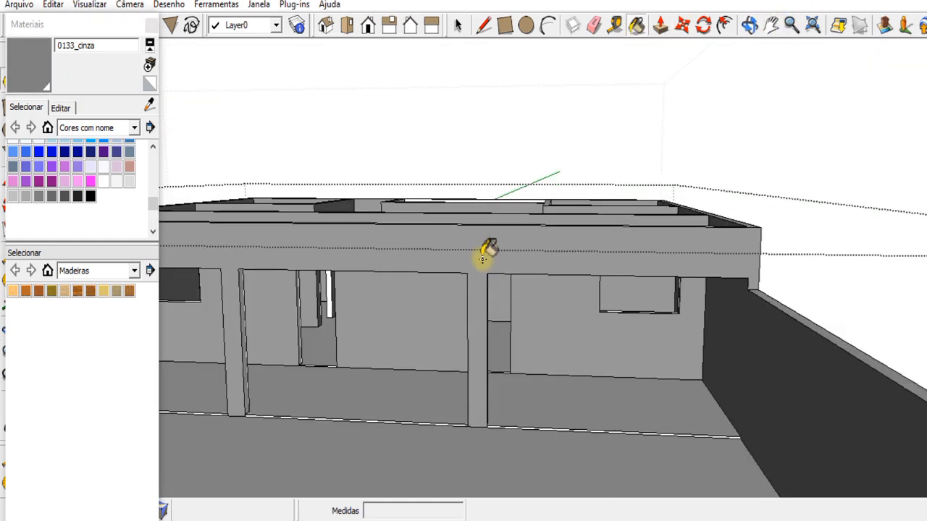
pyautogui.scroll(6, 323, 314)
pyautogui.click(259, 302)
pyautogui.moveTo(709, 88); pyautogui.dragTo(662, 137, button='middle')
pyautogui.click(31, 76)
pyautogui.scroll(5, 338, 114)
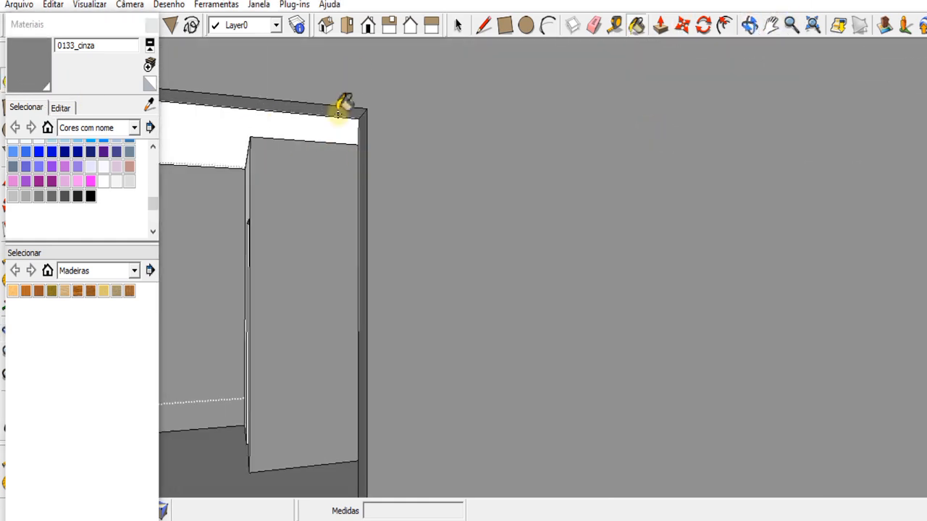
pyautogui.click(338, 113)
# - Paint the side, sill and head reveals of the front room's window opening with 0133_cinza
pyautogui.scroll(-9, 461, 233)
pyautogui.moveTo(521, 133); pyautogui.dragTo(333, 85, button='middle')
pyautogui.scroll(2, 333, 84)
pyautogui.scroll(4, 342, 214)
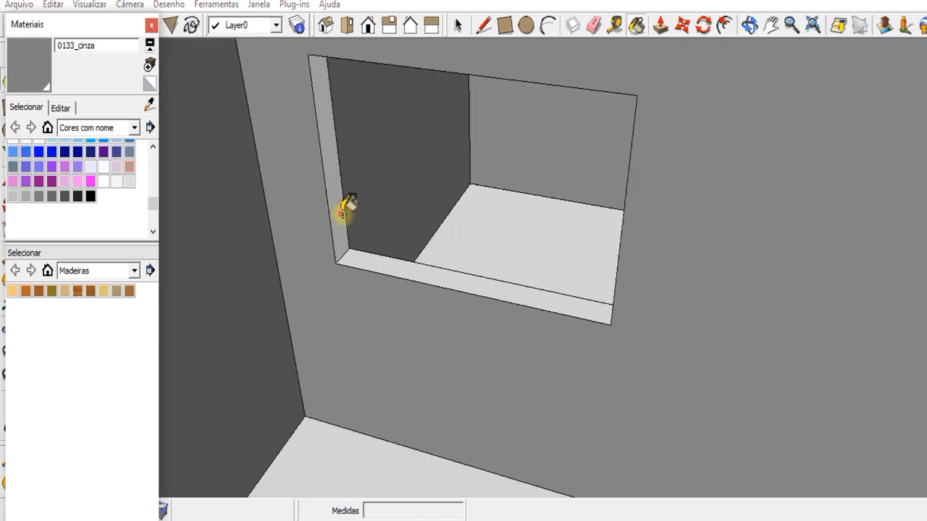
pyautogui.moveTo(652, 70); pyautogui.dragTo(609, 77, button='middle')
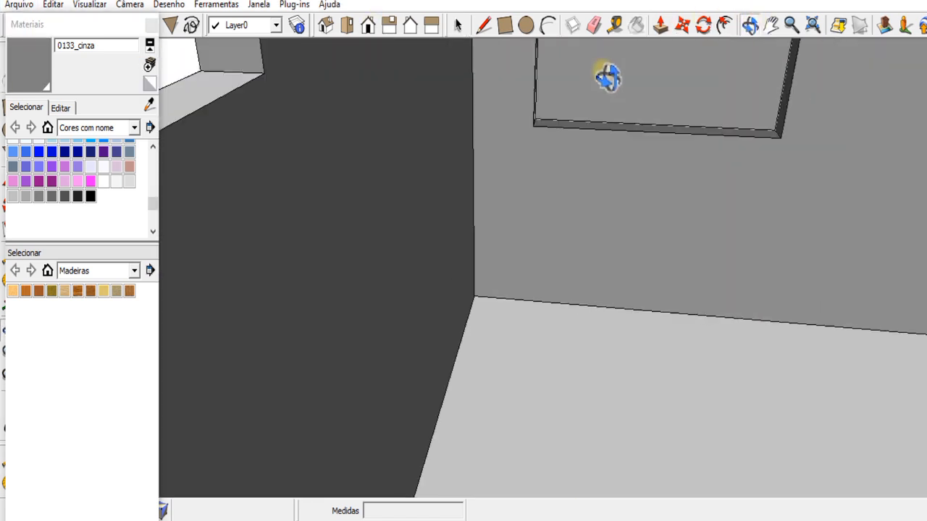
pyautogui.scroll(3, 794, 85)
pyautogui.scroll(1, 712, 190)
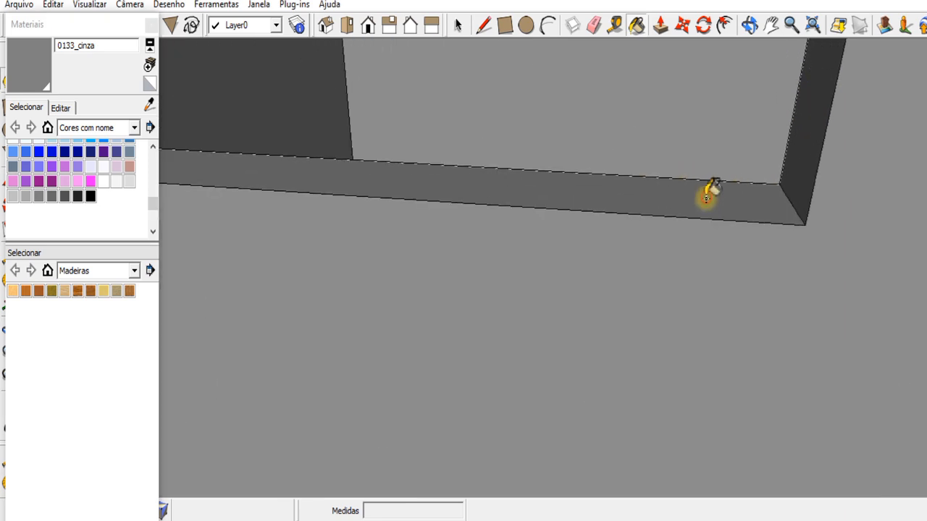
pyautogui.moveTo(693, 99)
pyautogui.mouseDown(button='middle')
pyautogui.moveTo(664, 157)
pyautogui.moveTo(648, 25)
pyautogui.moveTo(600, 120)
pyautogui.moveTo(337, 78)
pyautogui.mouseUp(button='middle')
pyautogui.scroll(5, 514, 193)
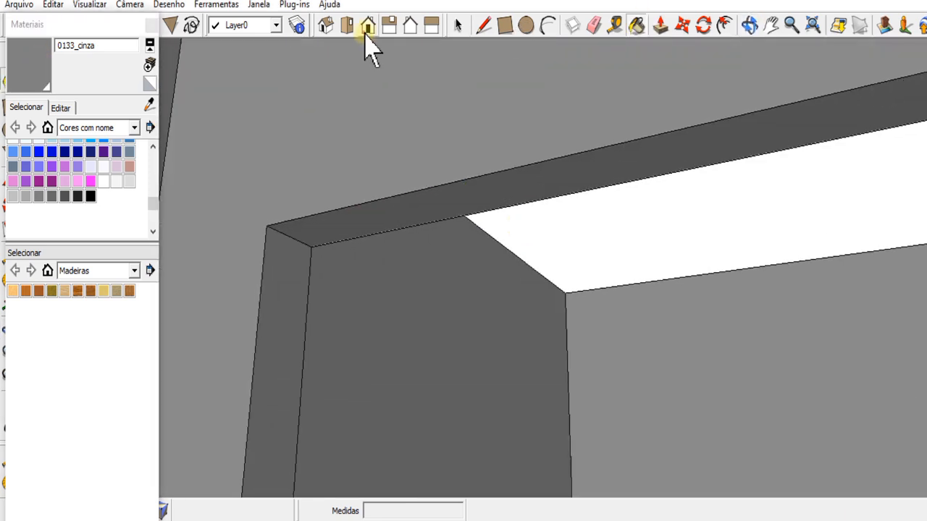
# - Paint the white wall next to the doorway inside the small enclosed room with 0133_cinza
pyautogui.click(368, 29)
pyautogui.moveTo(485, 228); pyautogui.dragTo(437, 138, button='middle')
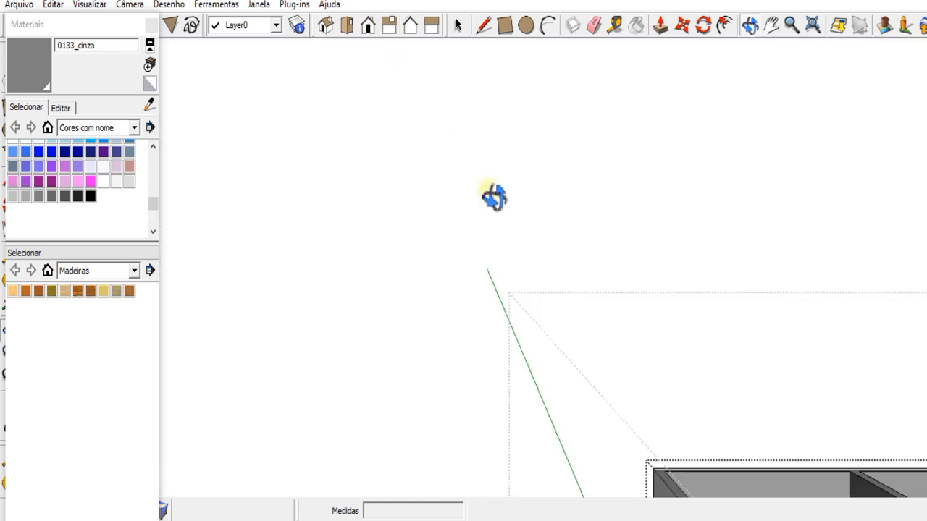
pyautogui.moveTo(563, 327); pyautogui.dragTo(616, 507, button='middle')
pyautogui.scroll(5, 580, 414)
pyautogui.moveTo(601, 414)
pyautogui.mouseDown(button='middle')
pyautogui.moveTo(433, 429)
pyautogui.moveTo(518, 417)
pyautogui.mouseUp(button='middle')
pyautogui.click(4, 81)
pyautogui.scroll(5, 579, 406)
pyautogui.moveTo(463, 304); pyautogui.dragTo(373, 295, button='middle')
pyautogui.click(4, 81)
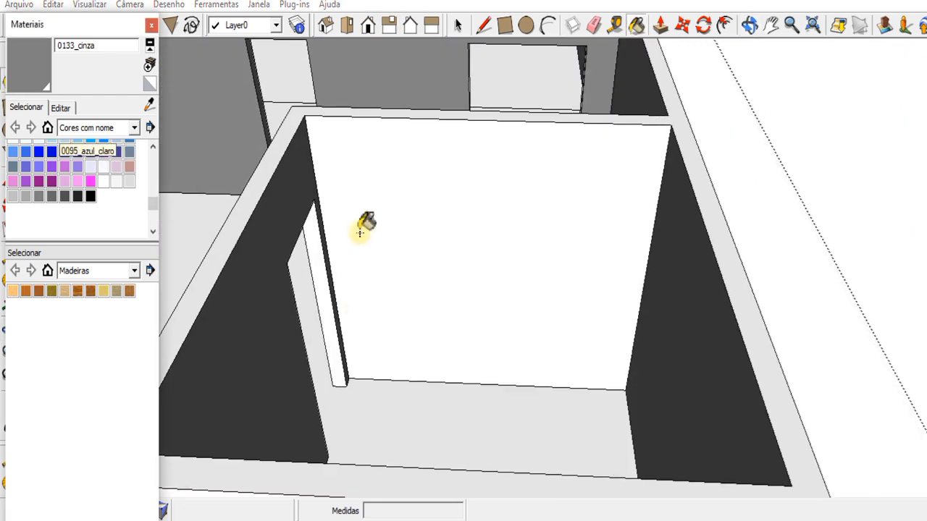
pyautogui.click(366, 226)
# - Paint the white wall face seen through the adjoining room's doorway with 0133_cinza
pyautogui.scroll(3, 315, 279)
pyautogui.scroll(-5, 750, 52)
pyautogui.moveTo(749, 53); pyautogui.dragTo(606, 329, button='middle')
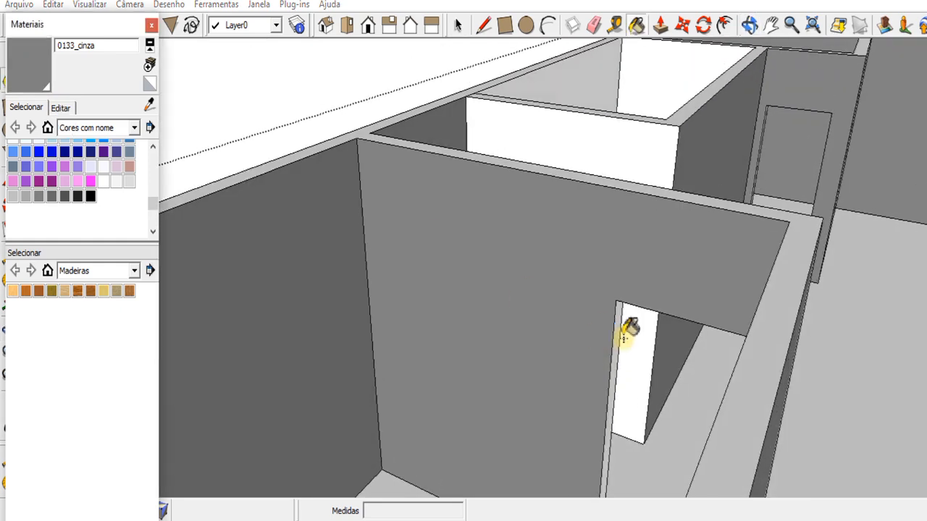
pyautogui.scroll(4, 642, 347)
pyautogui.click(641, 360)
# - Paint the side jambs of the interior doorways with 0133_cinza
pyautogui.scroll(-3, 502, 268)
pyautogui.click(751, 26)
pyautogui.scroll(4, 711, 286)
pyautogui.moveTo(608, 275)
pyautogui.mouseDown()
pyautogui.moveTo(712, 286)
pyautogui.moveTo(655, 334)
pyautogui.mouseUp()
pyautogui.scroll(-5, 704, 297)
pyautogui.scroll(4, 377, 287)
pyautogui.moveTo(660, 337)
pyautogui.mouseDown(button='middle')
pyautogui.moveTo(376, 287)
pyautogui.moveTo(739, 308)
pyautogui.moveTo(683, 200)
pyautogui.moveTo(662, 204)
pyautogui.mouseUp(button='middle')
pyautogui.scroll(4, 724, 297)
pyautogui.scroll(3, 507, 207)
pyautogui.scroll(3, 746, 239)
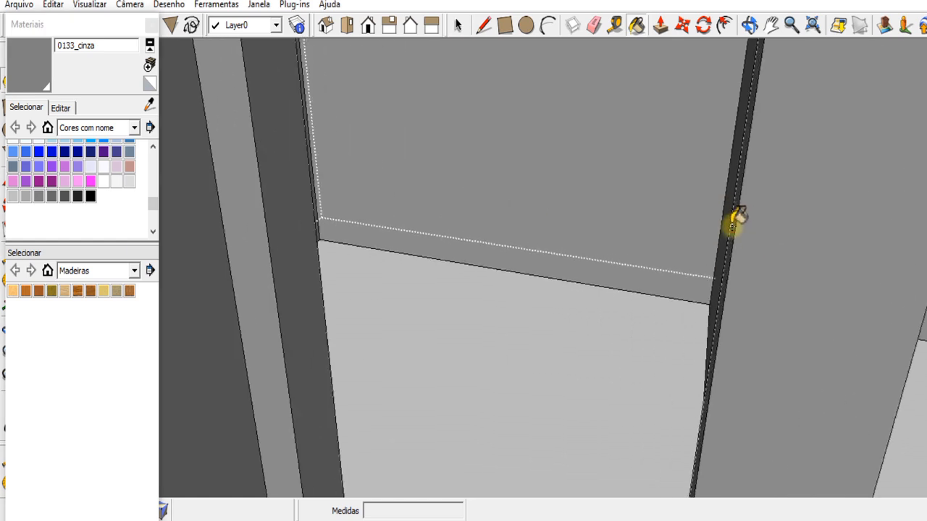
# - Paint the head and jamb of the rear room's doorway with 0133_cinza
pyautogui.scroll(-7, 733, 222)
pyautogui.moveTo(554, 94); pyautogui.dragTo(533, 304, button='middle')
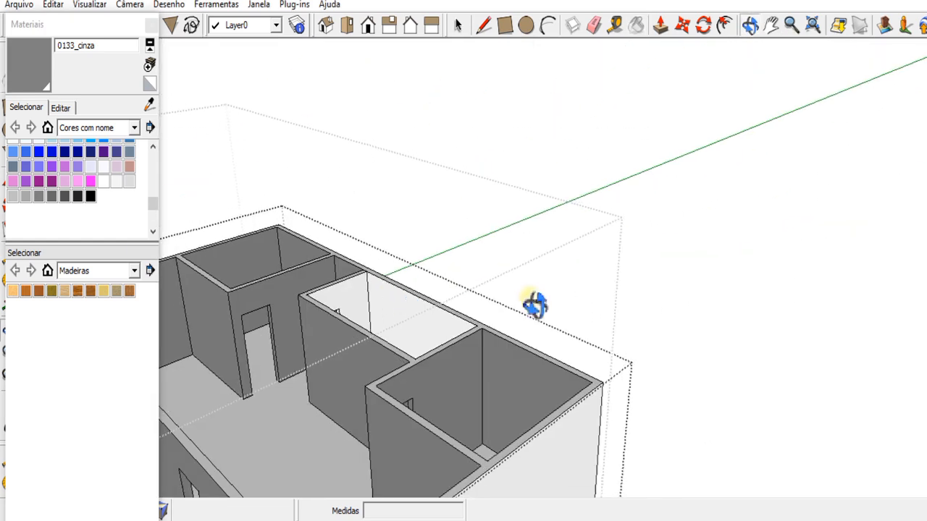
pyautogui.scroll(5, 619, 281)
pyautogui.moveTo(618, 280); pyautogui.dragTo(707, 311, button='middle')
pyautogui.scroll(2, 468, 83)
pyautogui.scroll(6, 741, 120)
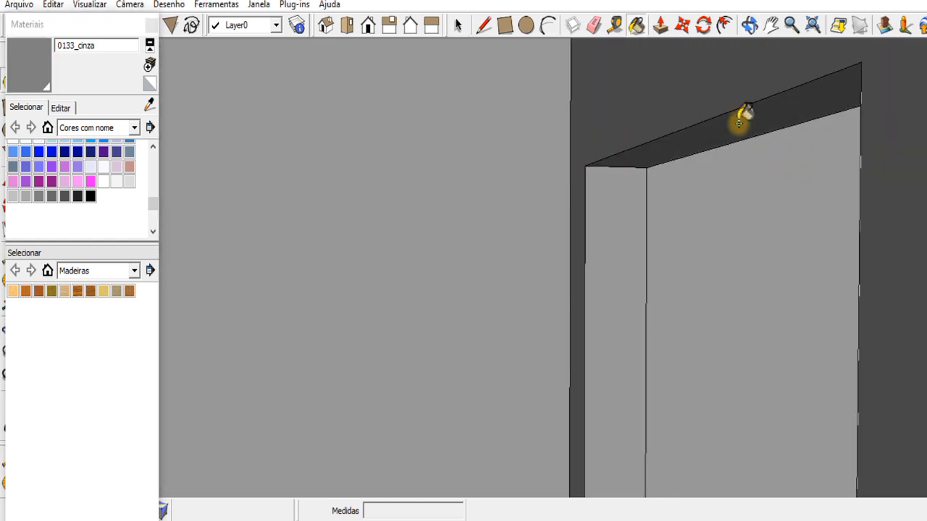
# - Paint the white jamb and the head of the narrow doorway in the corridor with 0133_cinza
pyautogui.click(369, 26)
pyautogui.click(749, 25)
pyautogui.moveTo(688, 181); pyautogui.dragTo(636, 374)
pyautogui.moveTo(423, 309); pyautogui.dragTo(389, 246)
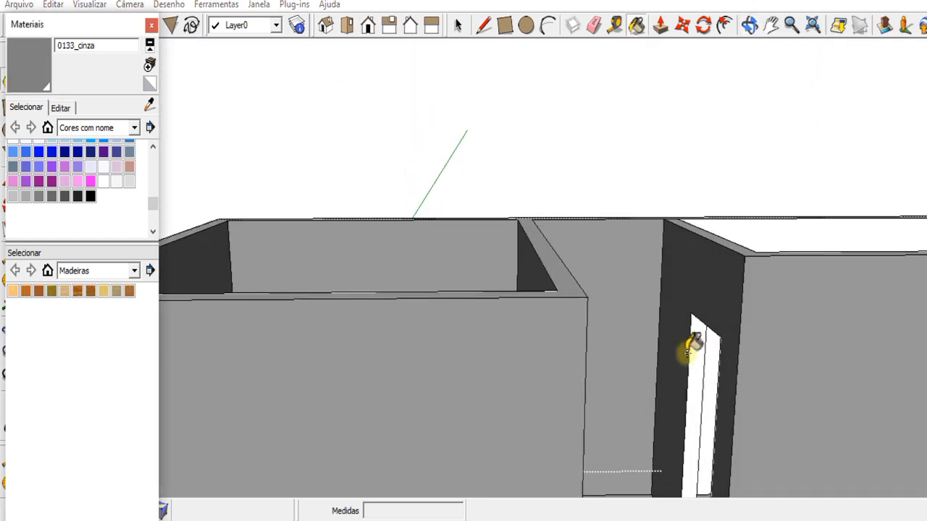
pyautogui.scroll(3, 687, 353)
pyautogui.click(696, 347)
pyautogui.moveTo(689, 60)
pyautogui.mouseDown(button='middle')
pyautogui.moveTo(710, 192)
pyautogui.moveTo(869, 352)
pyautogui.mouseUp(button='middle')
pyautogui.scroll(1, 755, 116)
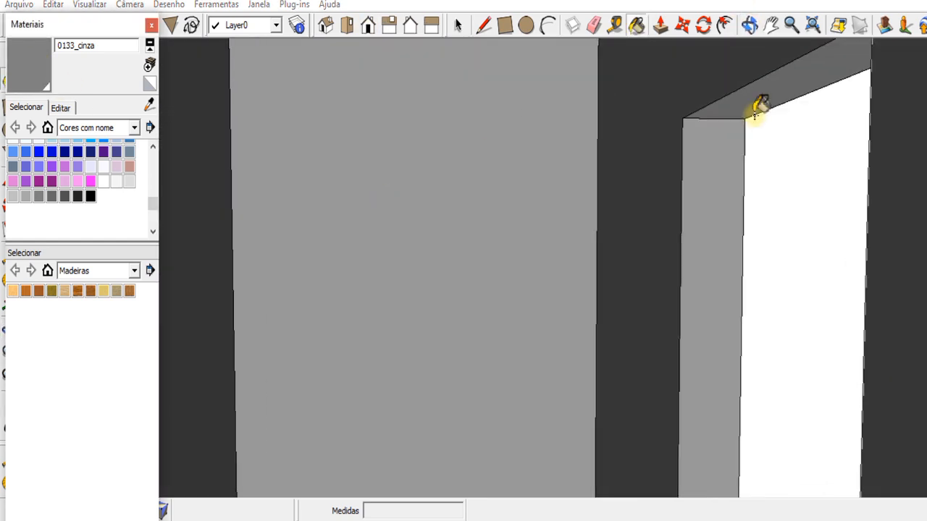
pyautogui.scroll(-3, 755, 116)
# - Paint the side and sill reveals of the window in the corner room with 0133_cinza
pyautogui.moveTo(453, 177); pyautogui.dragTo(283, 221, button='middle')
pyautogui.scroll(-5, 283, 220)
pyautogui.scroll(1, 284, 220)
pyautogui.click(18, 46)
pyautogui.scroll(8, 343, 206)
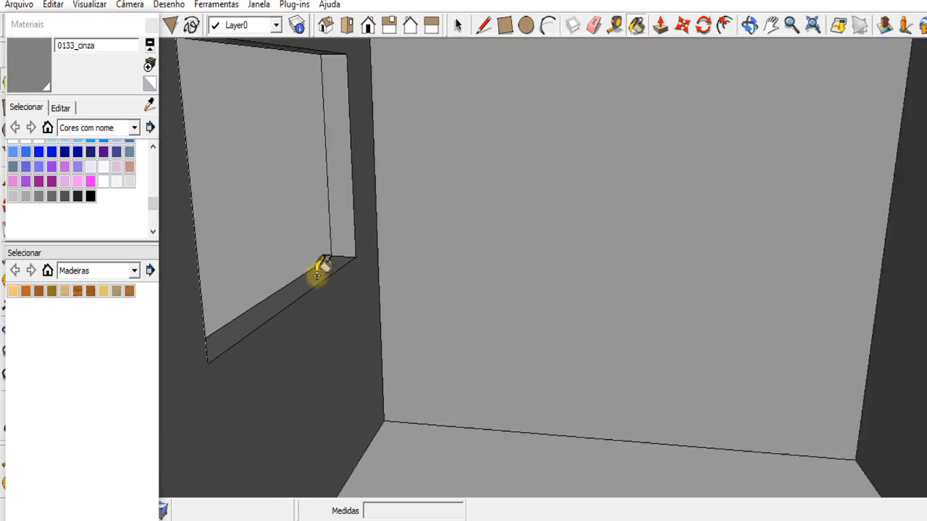
pyautogui.click(352, 170)
# - Paint the white side faces of the porch columns with 0133_cinza
pyautogui.scroll(-10, 430, 315)
pyautogui.scroll(1, 410, 316)
pyautogui.click(755, 26)
pyautogui.moveTo(442, 166); pyautogui.dragTo(580, 87)
pyautogui.click(29, 71)
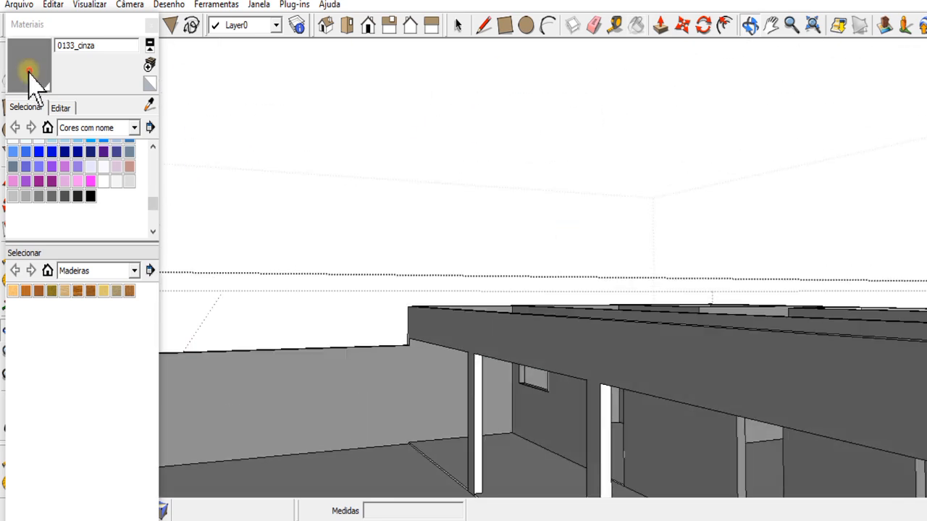
pyautogui.scroll(4, 435, 353)
pyautogui.click(435, 353)
pyautogui.scroll(-3, 431, 353)
pyautogui.scroll(4, 524, 354)
pyautogui.click(526, 354)
pyautogui.scroll(-8, 645, 354)
pyautogui.scroll(1, 653, 353)
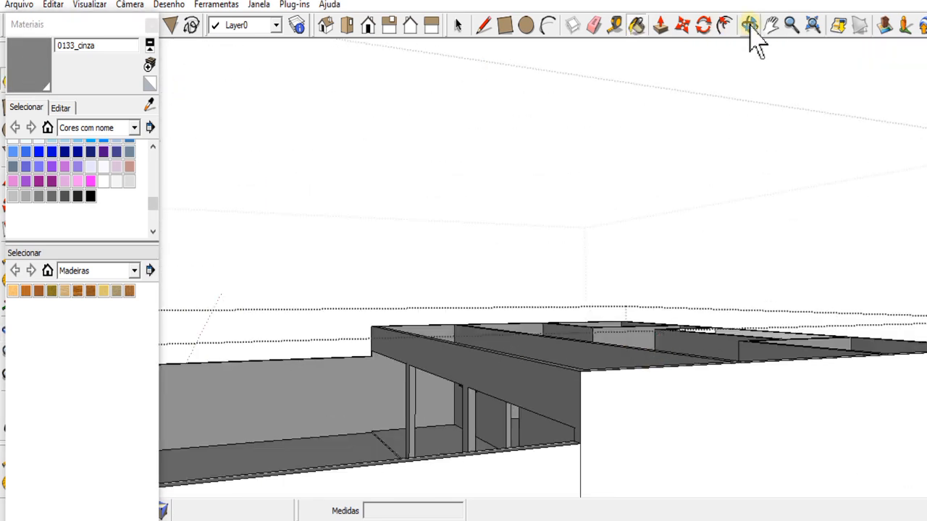
# - Paint another unpainted face around the porch with 0133_cinza
pyautogui.click(750, 27)
pyautogui.moveTo(713, 304); pyautogui.dragTo(580, 326)
pyautogui.scroll(8, 500, 347)
pyautogui.moveTo(497, 350); pyautogui.dragTo(500, 297)
pyautogui.click(31, 53)
pyautogui.scroll(4, 594, 126)
pyautogui.click(594, 125)
# - Examine the back and front of the house for faces that are still unpainted
pyautogui.click(751, 26)
pyautogui.moveTo(746, 109)
pyautogui.mouseDown()
pyautogui.moveTo(660, 128)
pyautogui.moveTo(509, 207)
pyautogui.moveTo(478, 212)
pyautogui.mouseUp()
pyautogui.click(30, 63)
pyautogui.click(414, 27)
pyautogui.click(369, 27)
pyautogui.click(750, 27)
pyautogui.scroll(4, 538, 339)
pyautogui.moveTo(538, 338); pyautogui.dragTo(500, 338)
pyautogui.scroll(-4, 499, 338)
pyautogui.scroll(3, 500, 339)
pyautogui.scroll(-1, 500, 340)
# - Paint the inner jamb of the tall doorway in the light-coloured wall with 0133_cinza
pyautogui.click(747, 26)
pyautogui.moveTo(565, 225)
pyautogui.mouseDown()
pyautogui.moveTo(427, 474)
pyautogui.moveTo(159, 407)
pyautogui.moveTo(226, 263)
pyautogui.moveTo(232, 269)
pyautogui.mouseUp()
pyautogui.scroll(5, 226, 263)
pyautogui.scroll(5, 651, 275)
pyautogui.moveTo(677, 279); pyautogui.dragTo(620, 283)
pyautogui.scroll(4, 517, 253)
pyautogui.click(30, 64)
pyautogui.scroll(2, 485, 196)
pyautogui.click(481, 157)
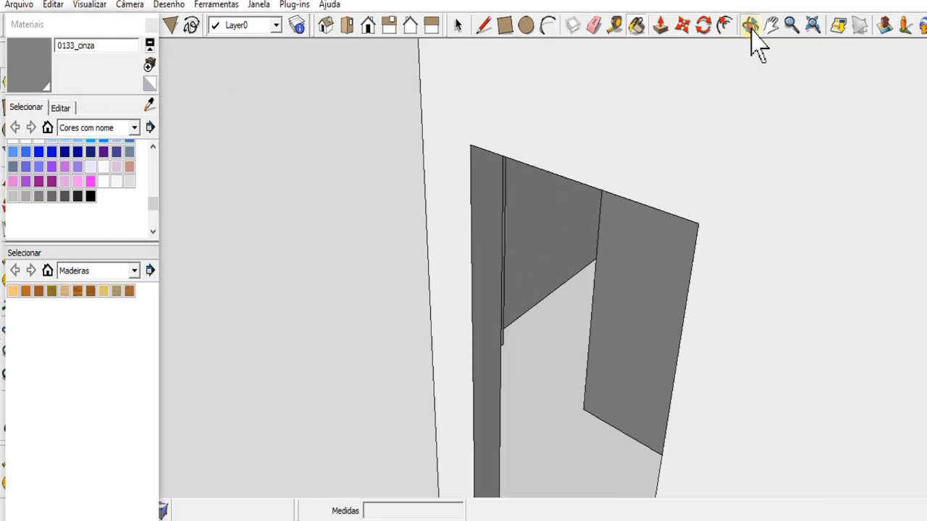
# - Paint the remaining light face around the tall doorway with 0133_cinza
pyautogui.click(751, 29)
pyautogui.moveTo(627, 197); pyautogui.dragTo(620, 232)
pyautogui.click(771, 28)
pyautogui.moveTo(680, 145); pyautogui.dragTo(666, 208)
pyautogui.moveTo(596, 274)
pyautogui.mouseDown()
pyautogui.moveTo(572, 230)
pyautogui.moveTo(591, 153)
pyautogui.mouseUp()
pyautogui.click(29, 65)
pyautogui.scroll(3, 560, 67)
pyautogui.scroll(-2, 561, 67)
pyautogui.click(528, 55)
# - Examine the house's rooms, openings and porch from the front and above for faces that are still unpainted
pyautogui.click(749, 27)
pyautogui.moveTo(735, 98)
pyautogui.mouseDown()
pyautogui.moveTo(721, 70)
pyautogui.moveTo(664, 177)
pyautogui.mouseUp()
pyautogui.click(771, 26)
pyautogui.click(636, 29)
pyautogui.scroll(3, 637, 61)
pyautogui.click(367, 26)
pyautogui.click(749, 26)
pyautogui.scroll(3, 552, 286)
pyautogui.moveTo(551, 288)
pyautogui.mouseDown()
pyautogui.moveTo(580, 304)
pyautogui.moveTo(355, 239)
pyautogui.moveTo(577, 308)
pyautogui.mouseUp()
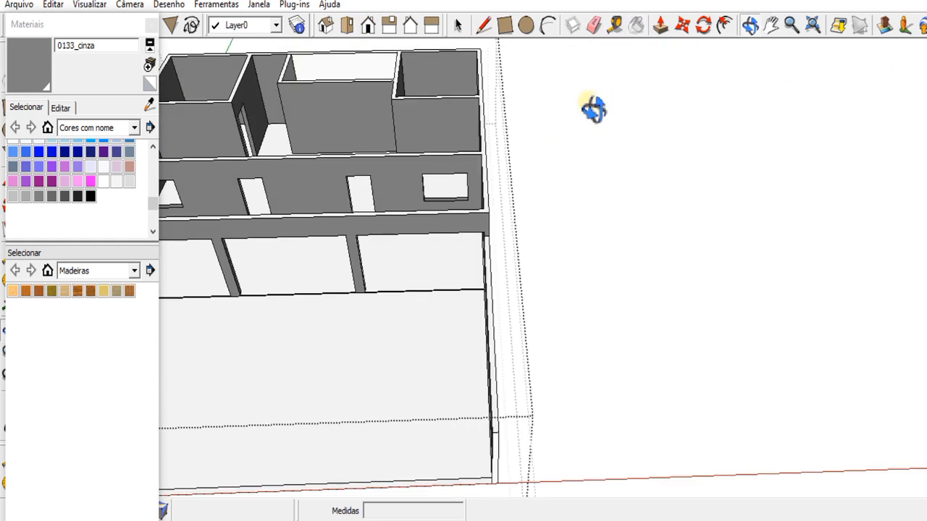
# - Start a new textured material and browse the Documents folder for JPEG images
pyautogui.click(134, 127)
pyautogui.click(151, 25)
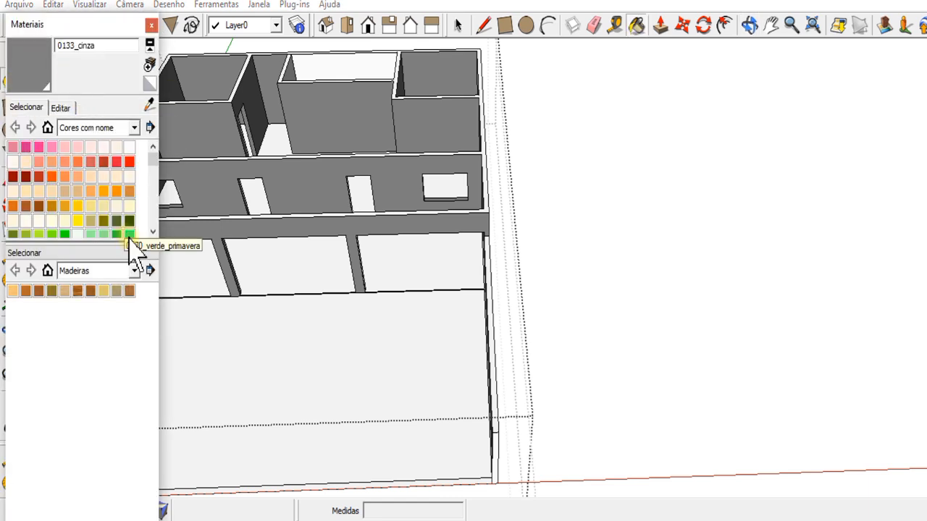
pyautogui.click(151, 128)
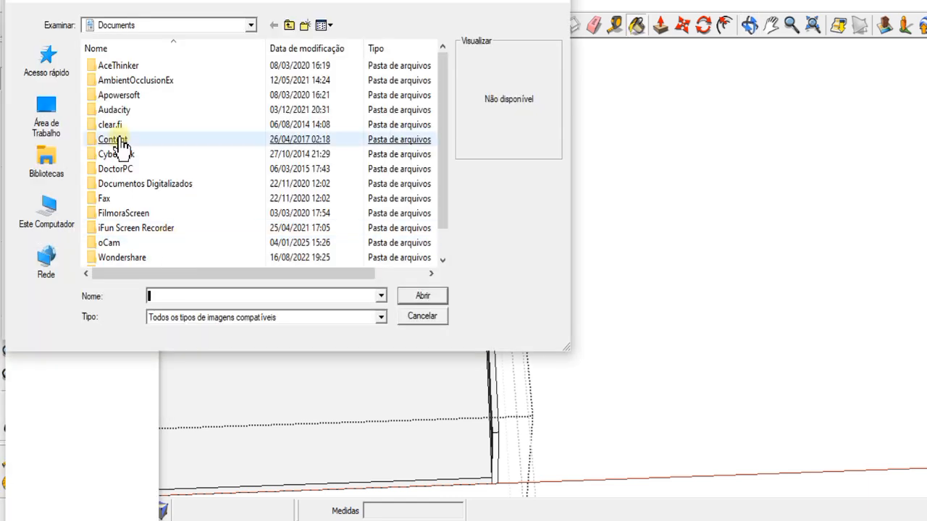
pyautogui.scroll(-1, 125, 217)
pyautogui.scroll(1, 127, 224)
pyautogui.click(381, 318)
pyautogui.click(348, 341)
pyautogui.scroll(-1, 145, 202)
pyautogui.click(373, 318)
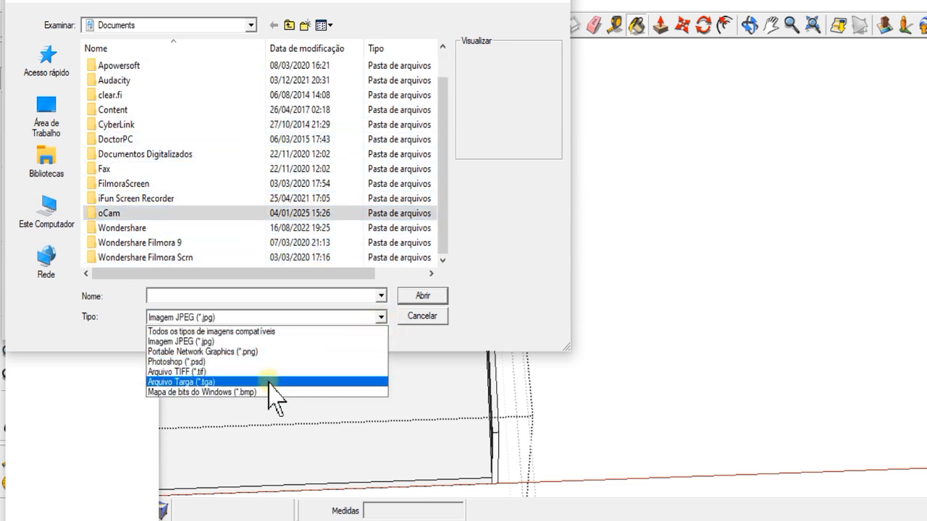
pyautogui.click(181, 341)
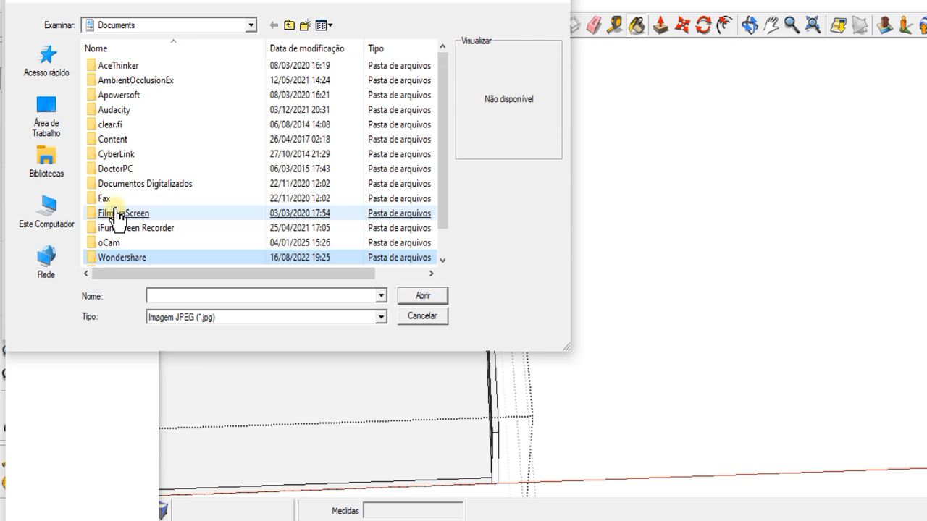
# - Look through the texture images on the Desktop and list all supported image types
pyautogui.click(46, 112)
pyautogui.click(258, 55)
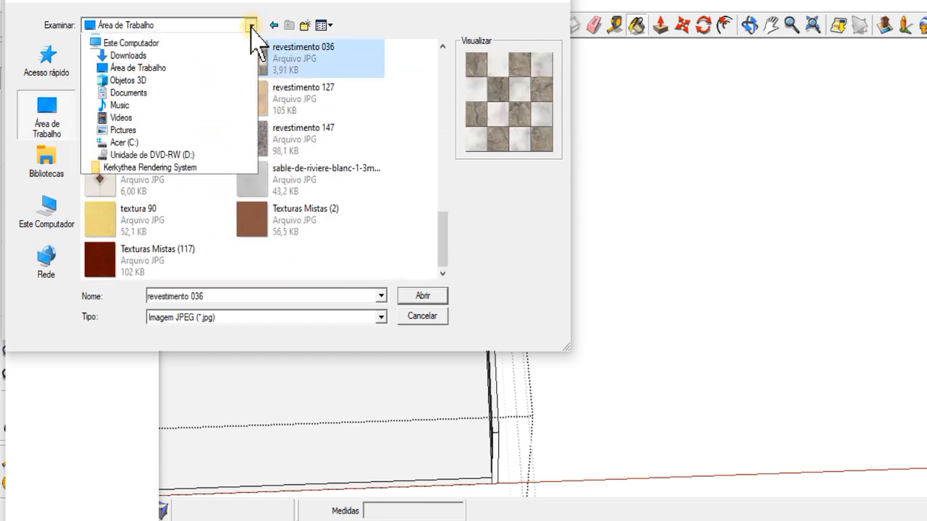
pyautogui.click(251, 27)
pyautogui.scroll(4, 239, 174)
pyautogui.click(382, 317)
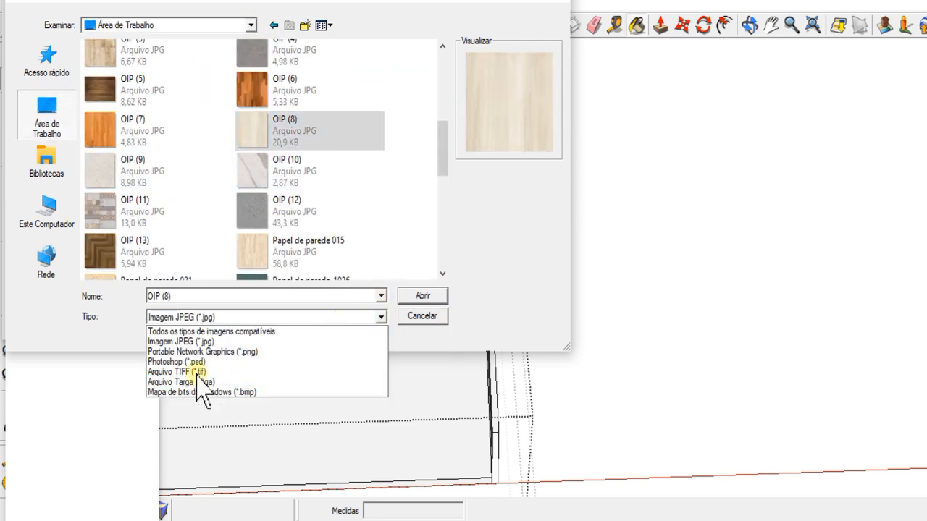
pyautogui.click(210, 331)
# - Look through the Downloads folder for texture images, showing only JPEG files
pyautogui.click(46, 163)
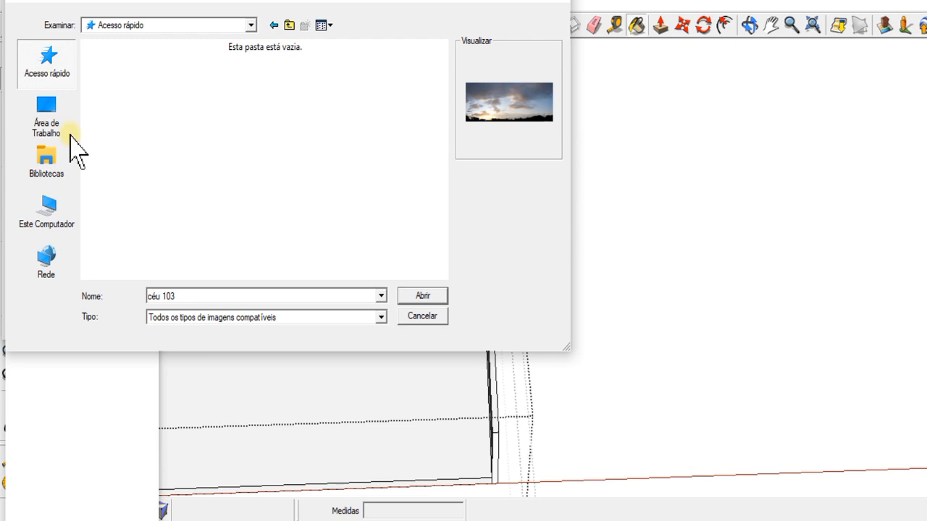
pyautogui.doubleClick(278, 84)
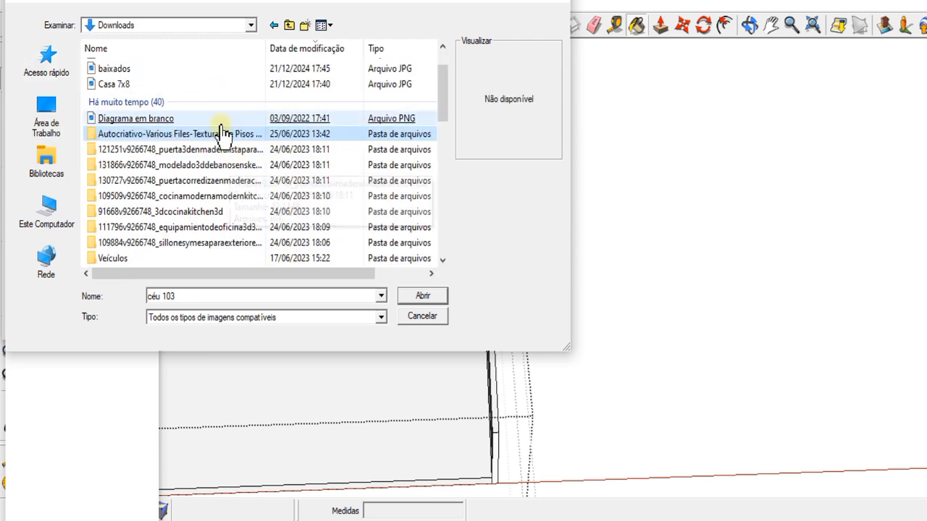
pyautogui.click(160, 137)
pyautogui.click(380, 318)
pyautogui.click(355, 334)
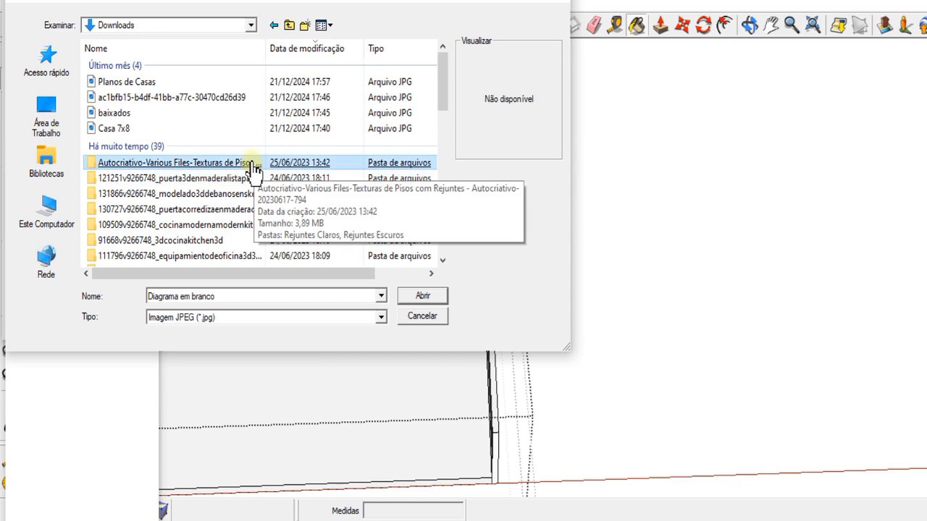
# - Preview the floor tile images in the Rejuntes Claros texture folder and leave the image selection without choosing one
pyautogui.doubleClick(254, 165)
pyautogui.click(188, 122)
pyautogui.click(327, 87)
pyautogui.click(245, 211)
pyautogui.click(123, 211)
pyautogui.click(261, 197)
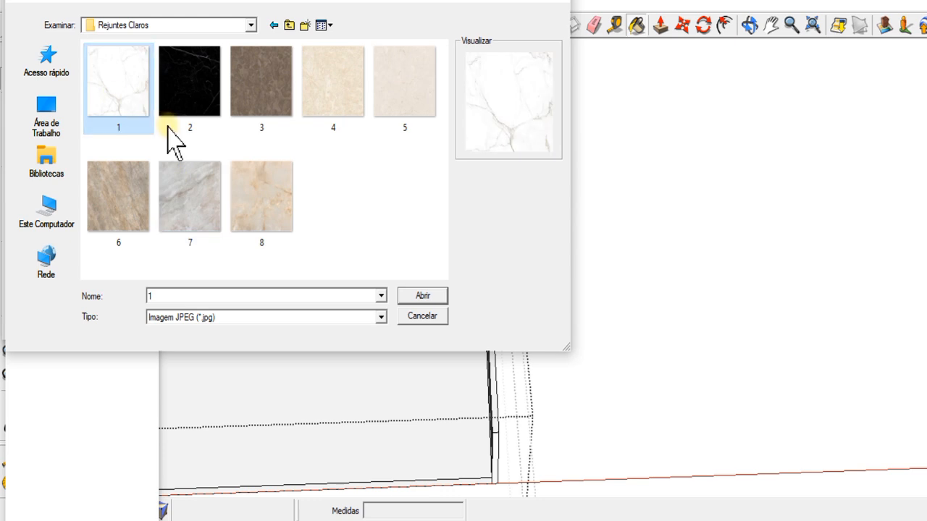
pyautogui.click(397, 90)
pyautogui.click(168, 1)
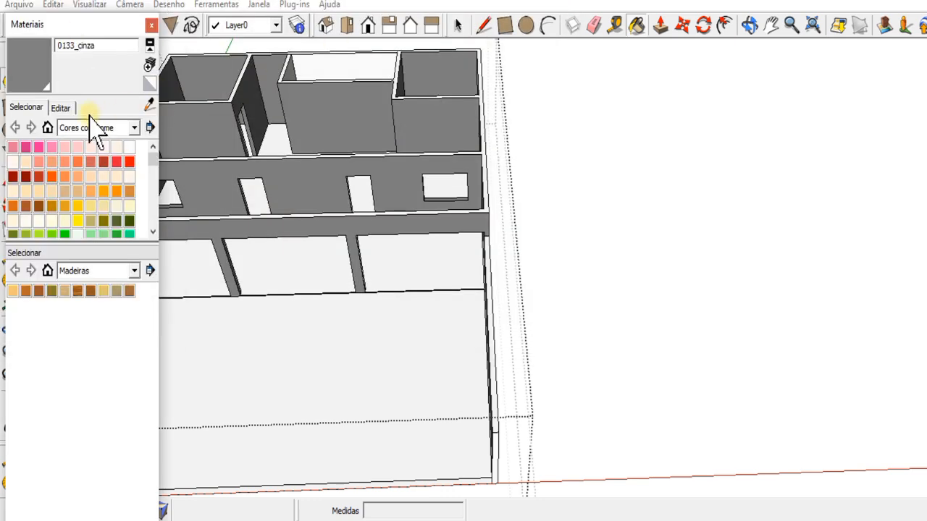
# - Start a new material again and list only the JPEG texture images on the Desktop
pyautogui.click(149, 64)
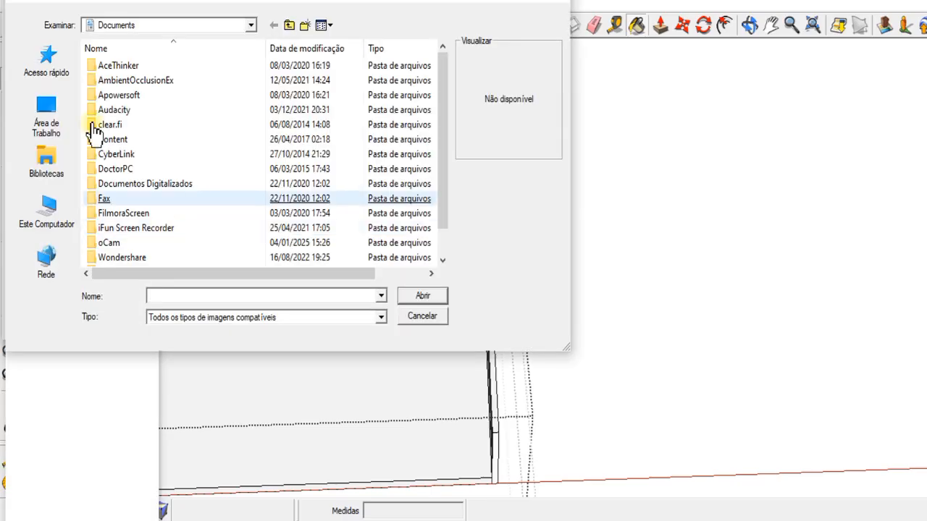
pyautogui.click(90, 117)
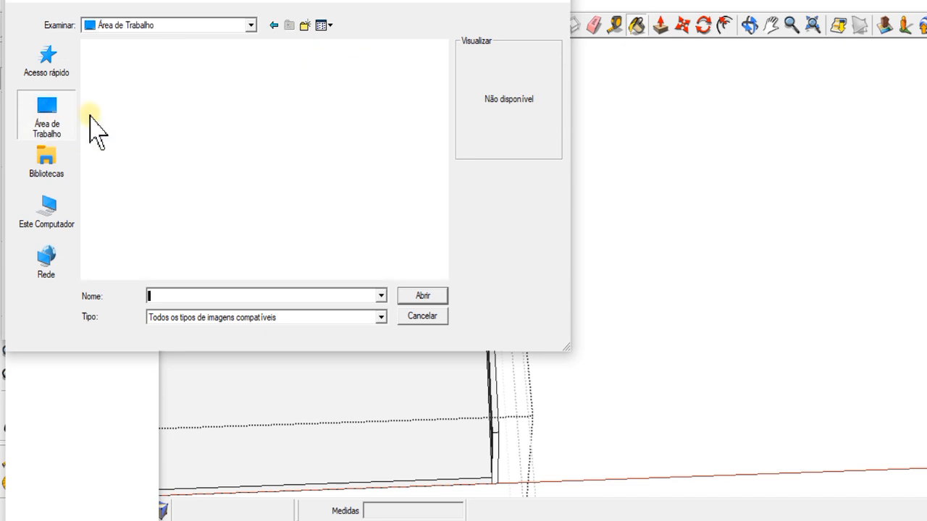
pyautogui.scroll(-10, 161, 102)
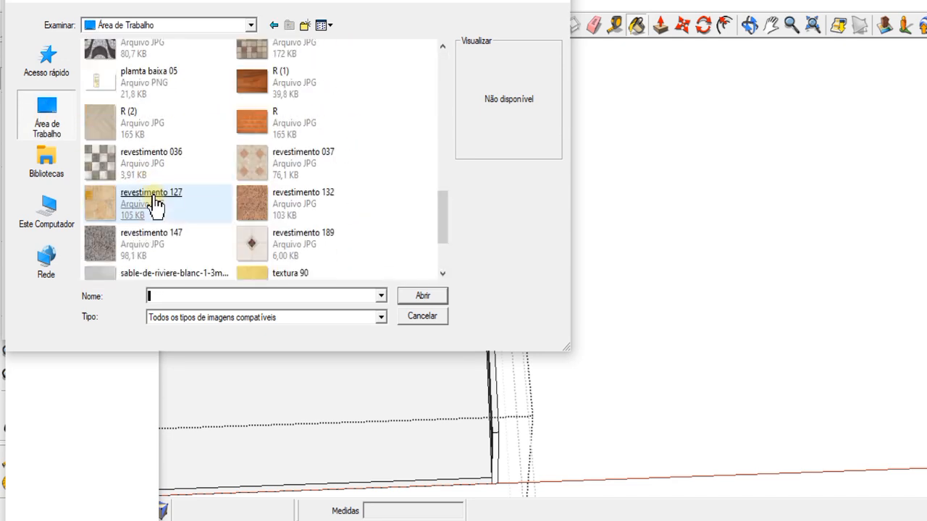
pyautogui.scroll(10, 233, 72)
pyautogui.scroll(-8, 261, 169)
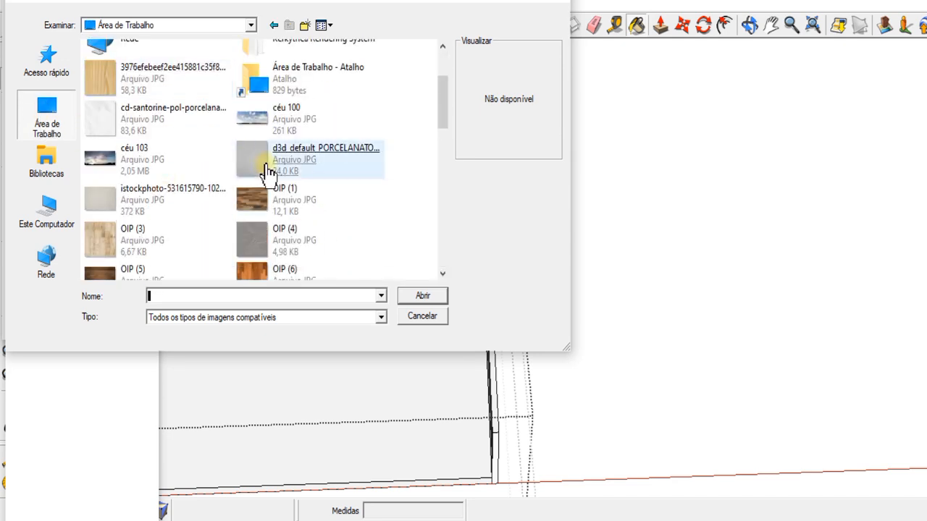
pyautogui.click(381, 318)
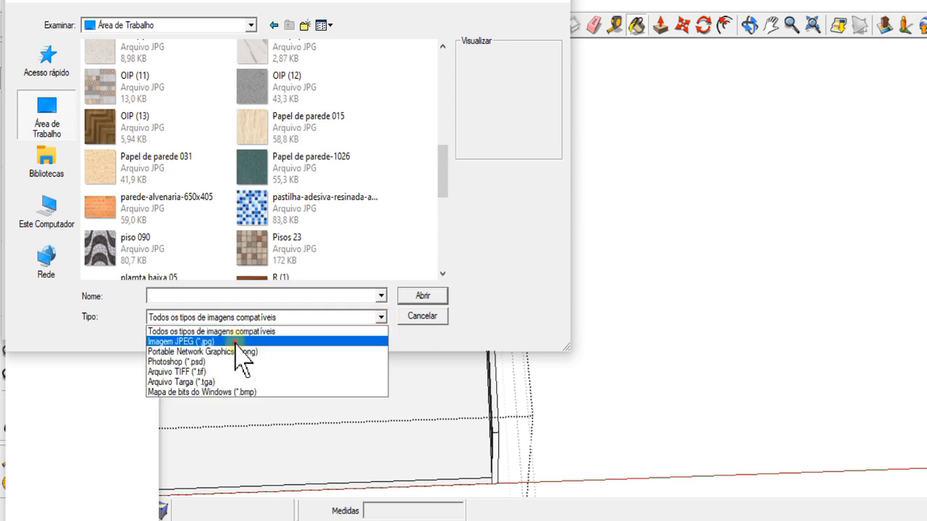
pyautogui.click(247, 343)
# - Preview the Desktop's stone, gravel, tile and brick texture images, including sable-de-riviere-blanc and R
pyautogui.click(134, 156)
pyautogui.scroll(-4, 115, 202)
pyautogui.click(99, 213)
pyautogui.scroll(-6, 217, 210)
pyautogui.click(257, 210)
pyautogui.click(255, 194)
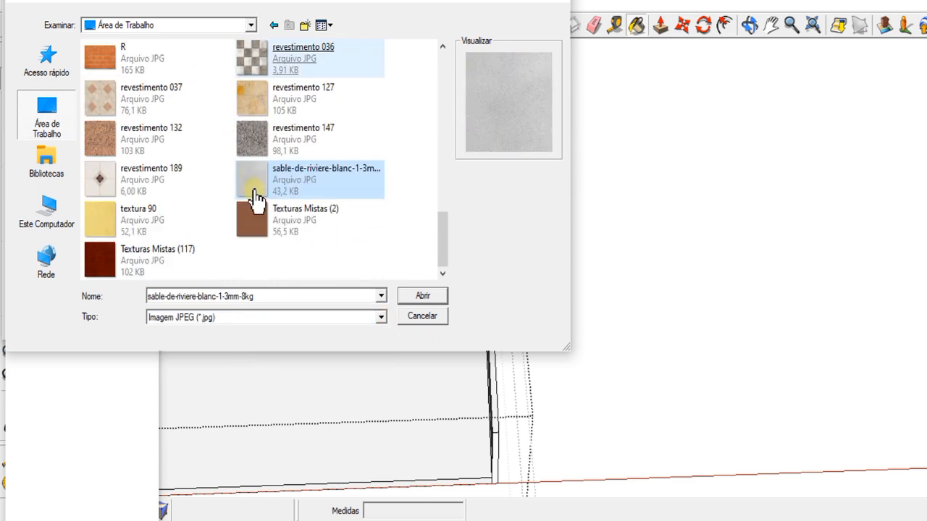
pyautogui.scroll(3, 256, 200)
pyautogui.click(256, 203)
pyautogui.scroll(3, 259, 213)
pyautogui.click(260, 244)
pyautogui.click(243, 119)
pyautogui.click(106, 155)
pyautogui.scroll(-4, 107, 155)
pyautogui.scroll(-3, 107, 158)
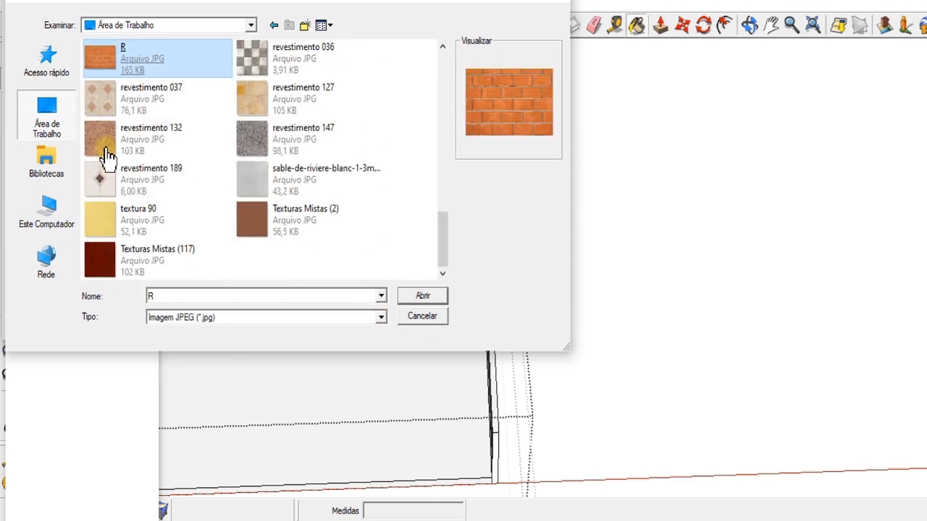
# - Preview the piso 090, Papel de parede 031 and Papel de parede-1026 textures and leave the image selection
pyautogui.scroll(9, 109, 156)
pyautogui.scroll(-3, 253, 263)
pyautogui.scroll(-4, 250, 250)
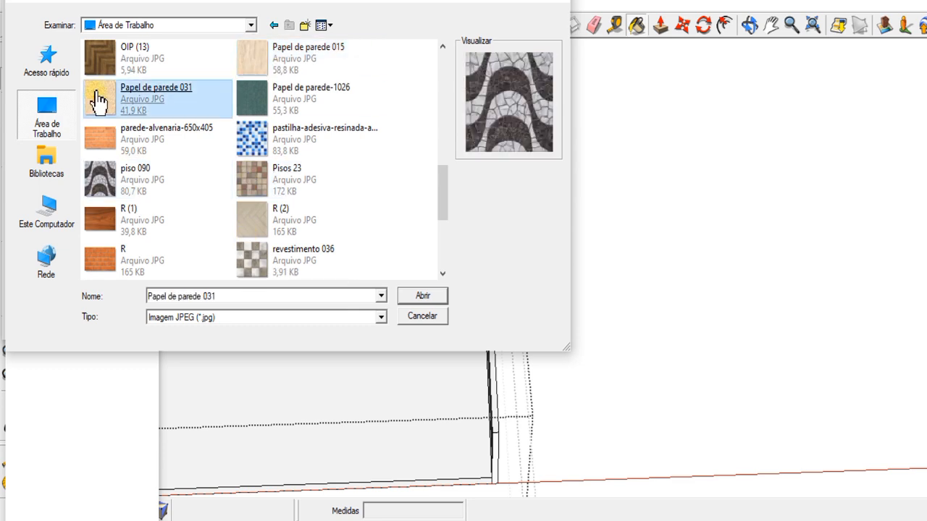
pyautogui.scroll(-3, 234, 241)
pyautogui.scroll(3, 231, 231)
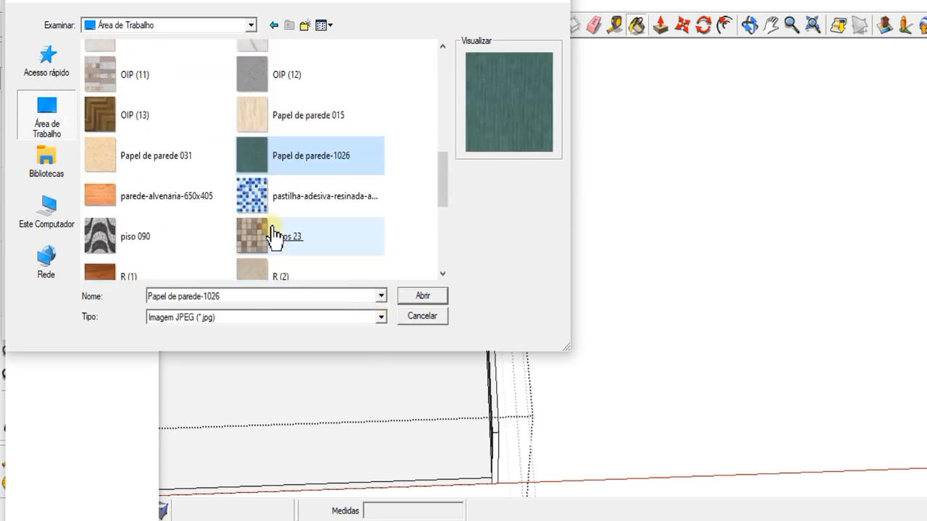
pyautogui.click(557, 4)
# - Create a material from texture image 4 in the Rejuntes Escuros folder and paint the porch floor with it
pyautogui.click(166, 226)
pyautogui.click(48, 62)
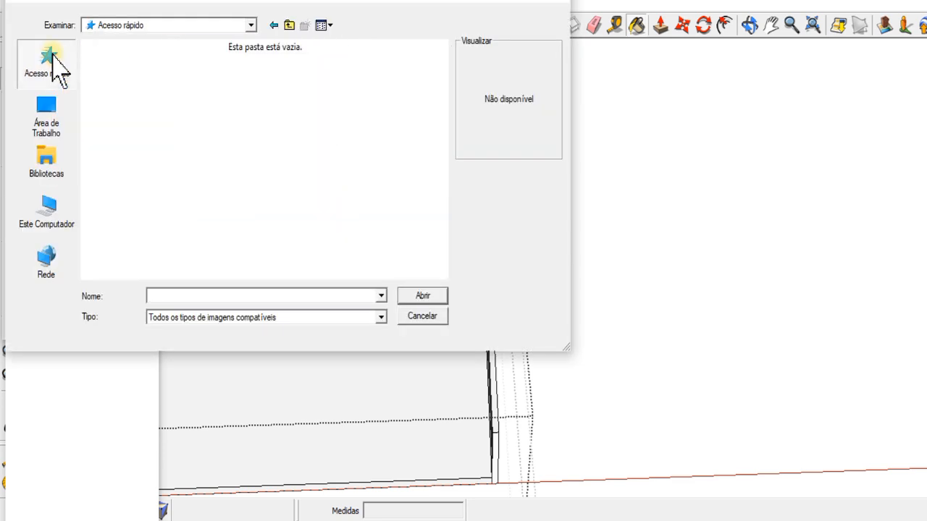
pyautogui.click(300, 90)
pyautogui.click(170, 185)
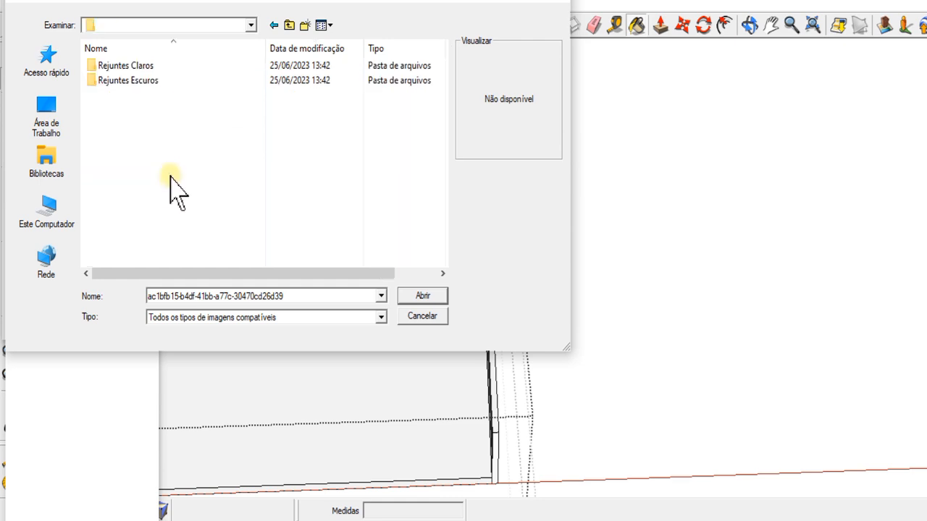
pyautogui.click(107, 80)
pyautogui.moveTo(341, 105)
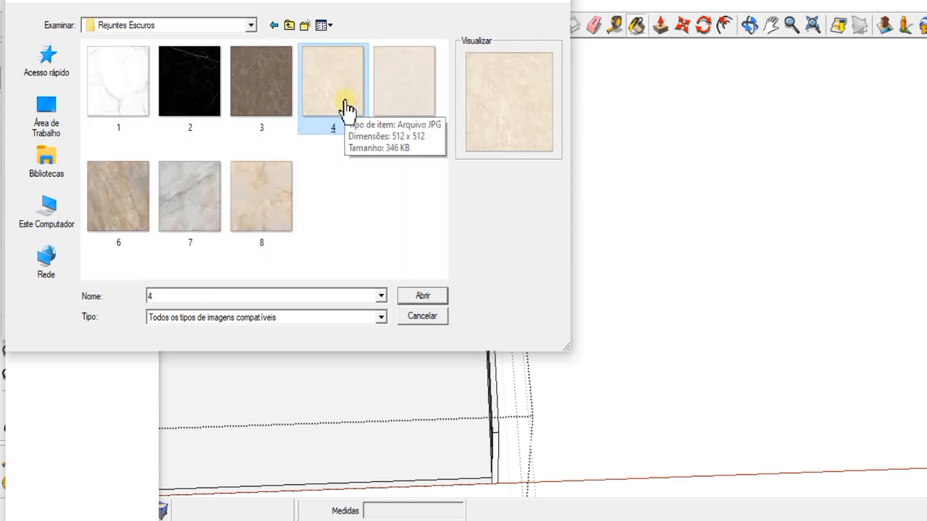
pyautogui.doubleClick(331, 78)
pyautogui.click(63, 327)
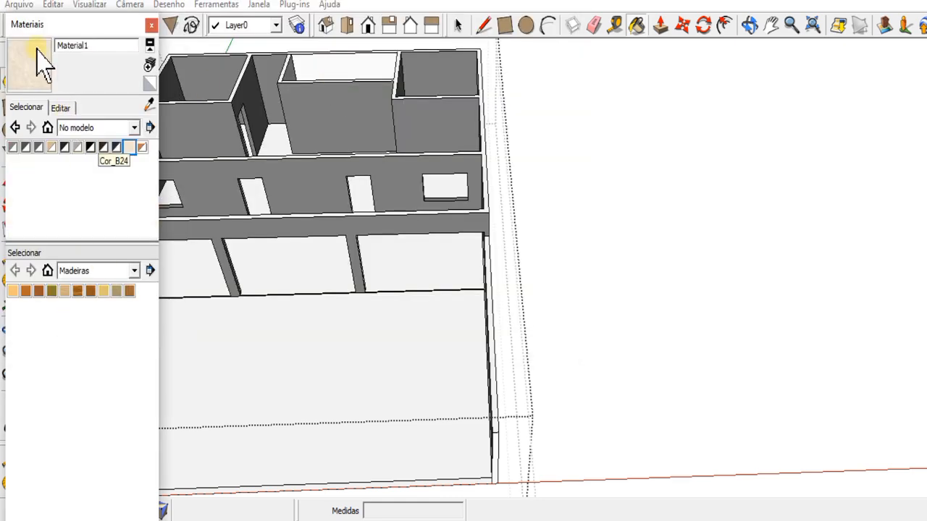
pyautogui.scroll(8, 458, 261)
pyautogui.click(457, 264)
# - Open the floor tile material for editing and darken its colour slightly
pyautogui.click(65, 111)
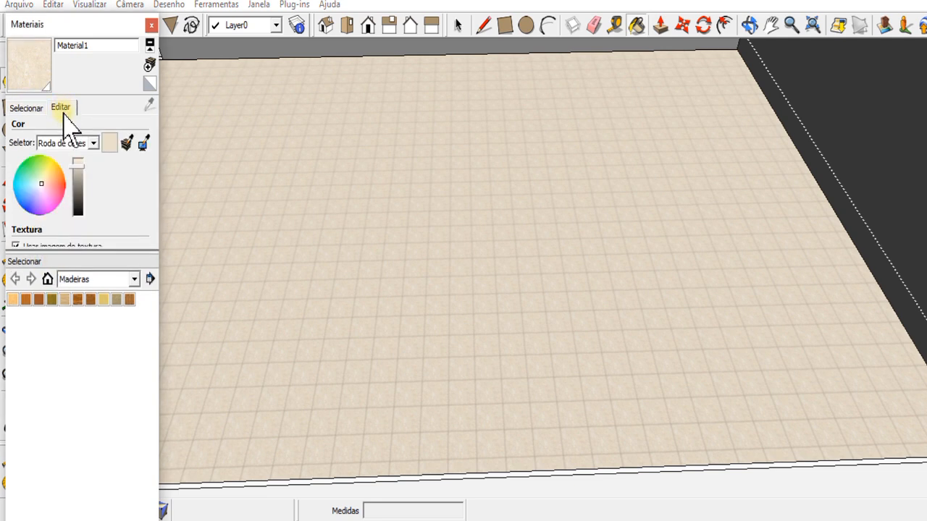
pyautogui.click(15, 279)
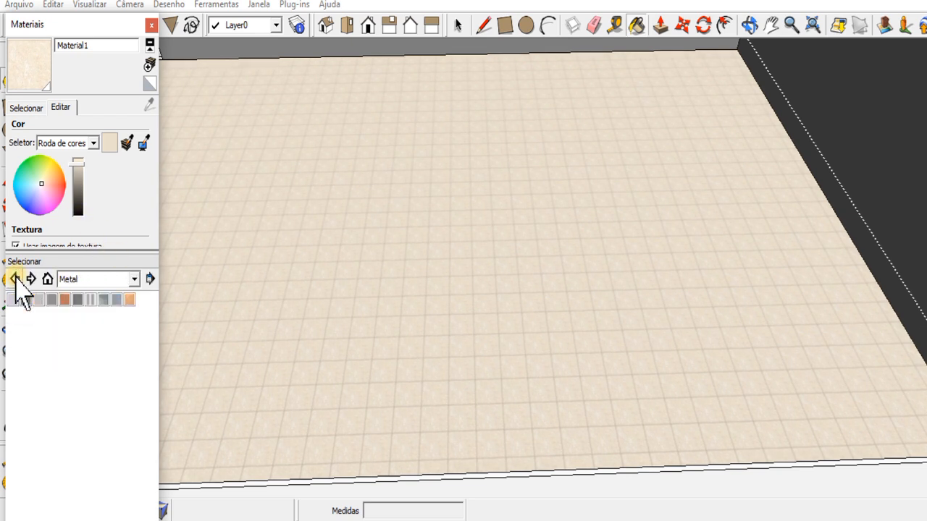
pyautogui.click(31, 111)
pyautogui.click(62, 109)
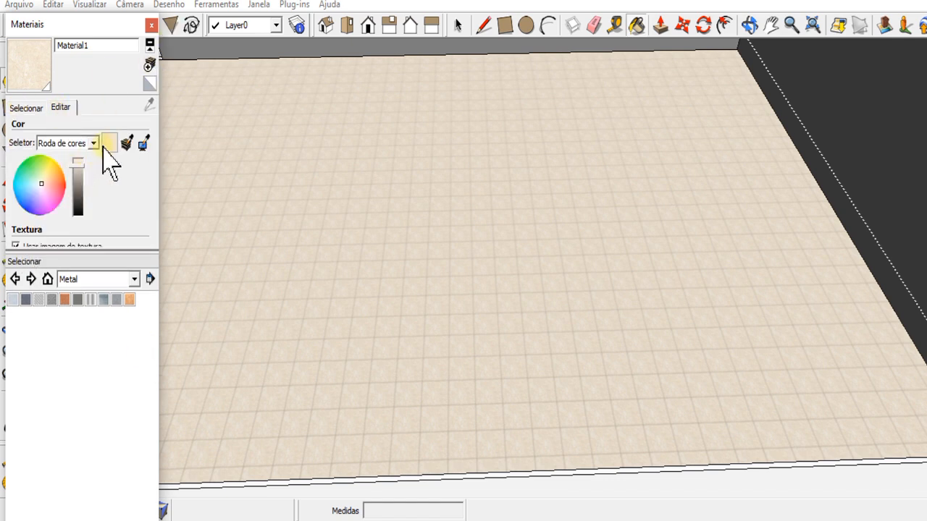
pyautogui.click(152, 27)
pyautogui.click(637, 28)
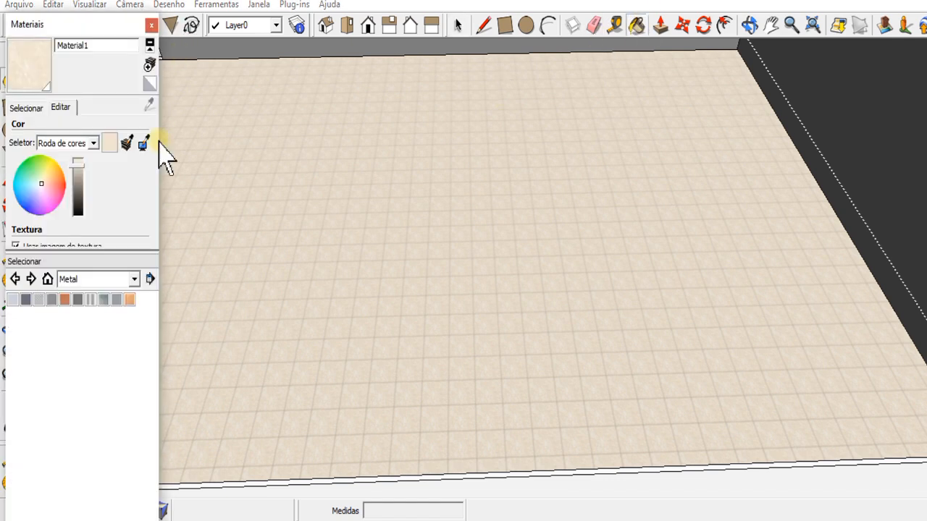
pyautogui.click(26, 108)
pyautogui.click(150, 106)
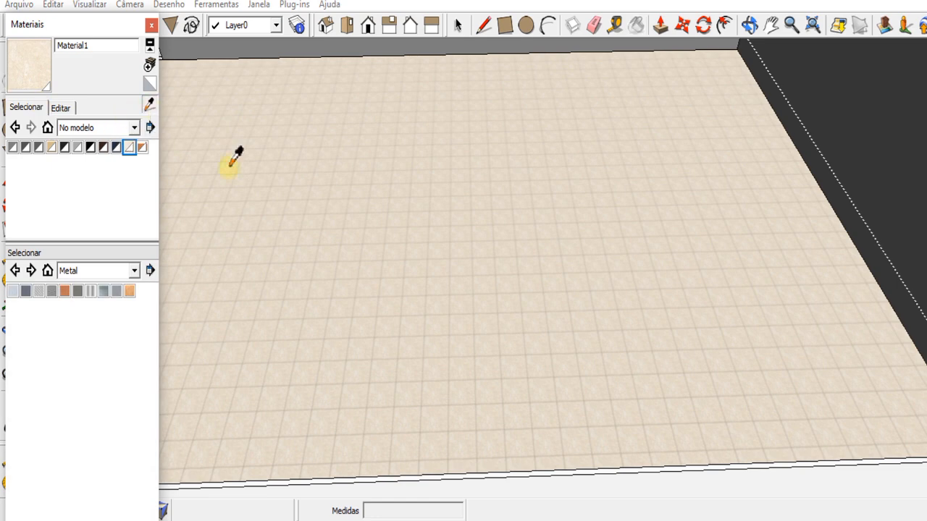
pyautogui.click(62, 107)
# - Examine the tile pattern and joints on the porch floor up close and from farther away
pyautogui.click(410, 26)
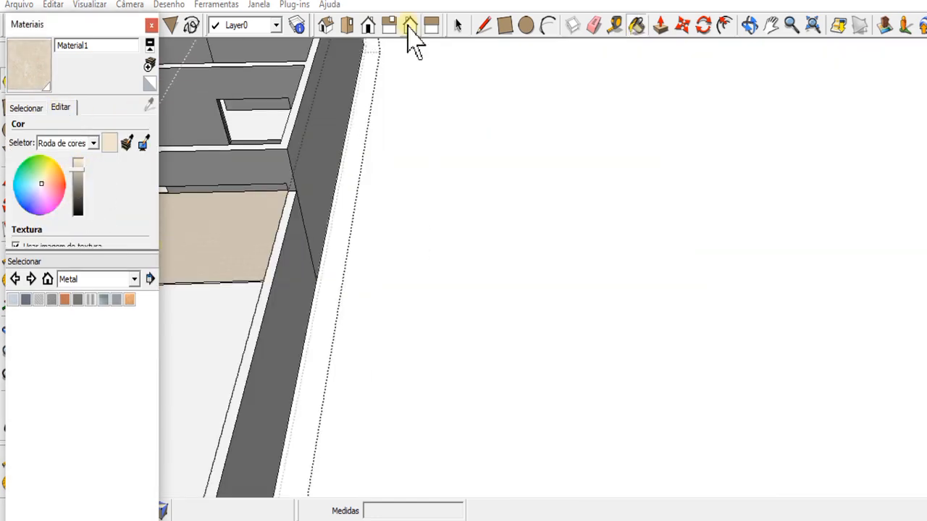
pyautogui.click(751, 27)
pyautogui.moveTo(275, 195); pyautogui.dragTo(408, 185)
pyautogui.scroll(8, 263, 350)
pyautogui.moveTo(263, 350)
pyautogui.mouseDown()
pyautogui.moveTo(143, 355)
pyautogui.moveTo(181, 391)
pyautogui.mouseUp()
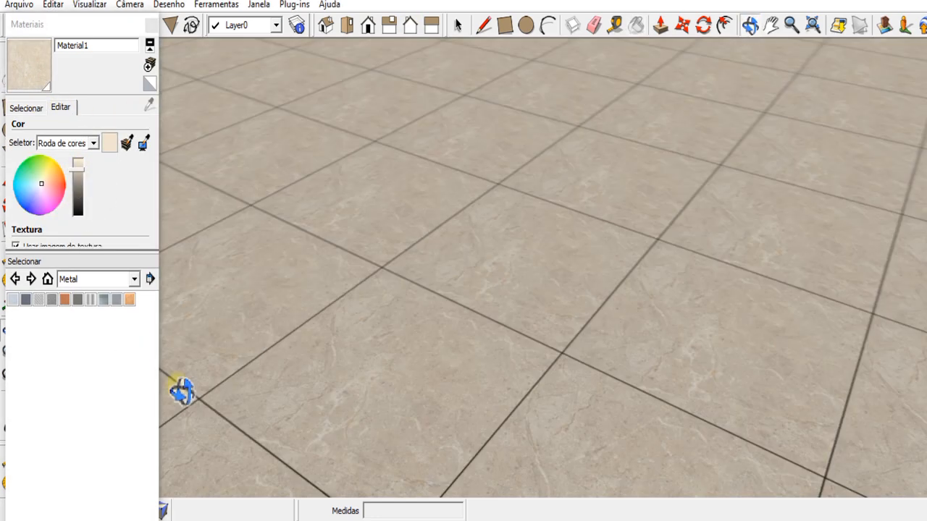
pyautogui.scroll(-10, 379, 356)
pyautogui.click(150, 279)
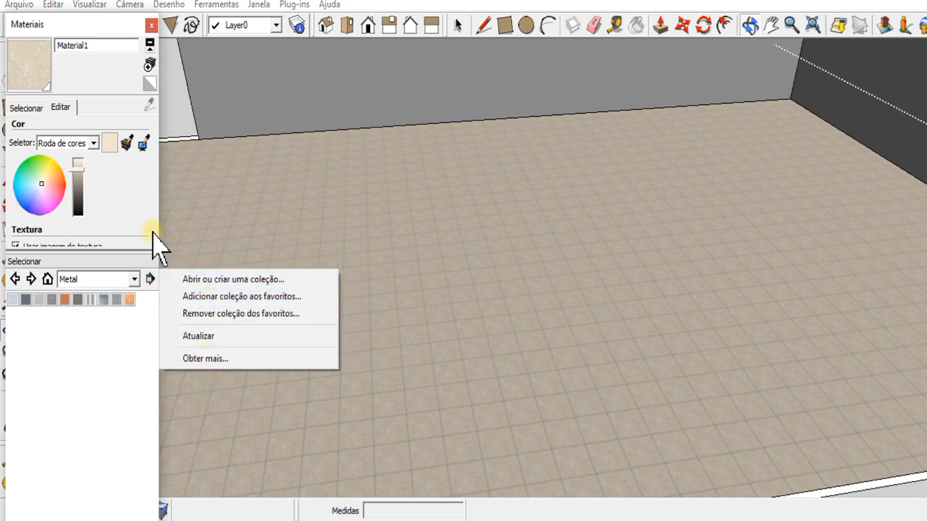
pyautogui.click(127, 221)
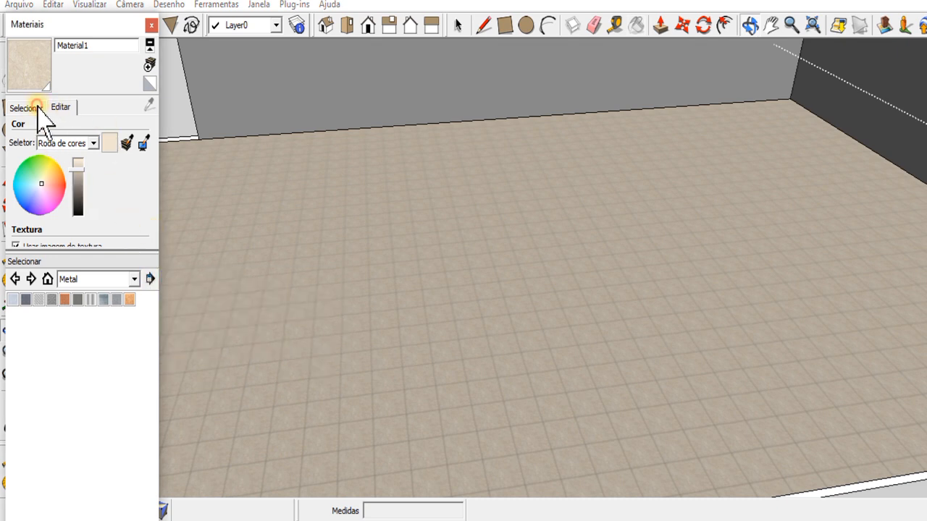
pyautogui.click(36, 107)
pyautogui.click(135, 128)
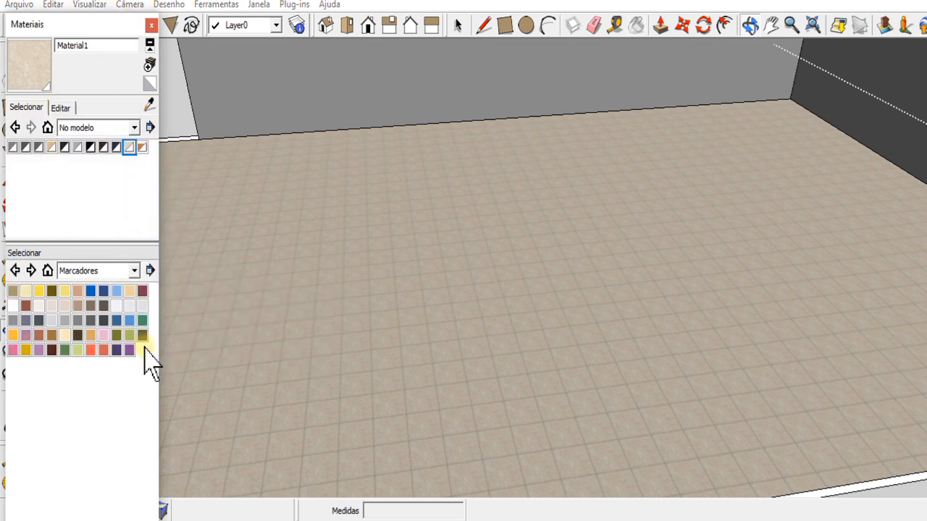
pyautogui.click(109, 337)
pyautogui.click(149, 271)
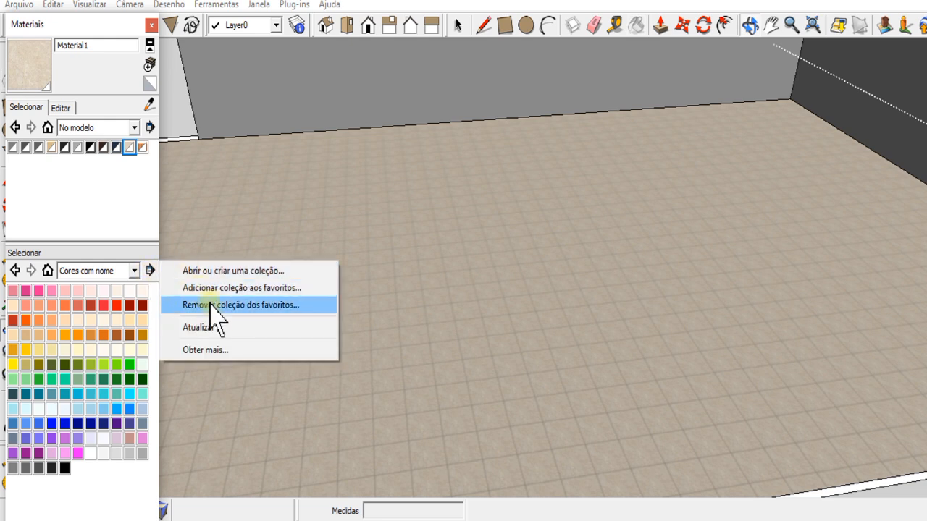
pyautogui.click(106, 204)
# - Create a copy of the floor material using 4.jpg with a 2,00 m texture size and try it on the porch floor
pyautogui.click(149, 65)
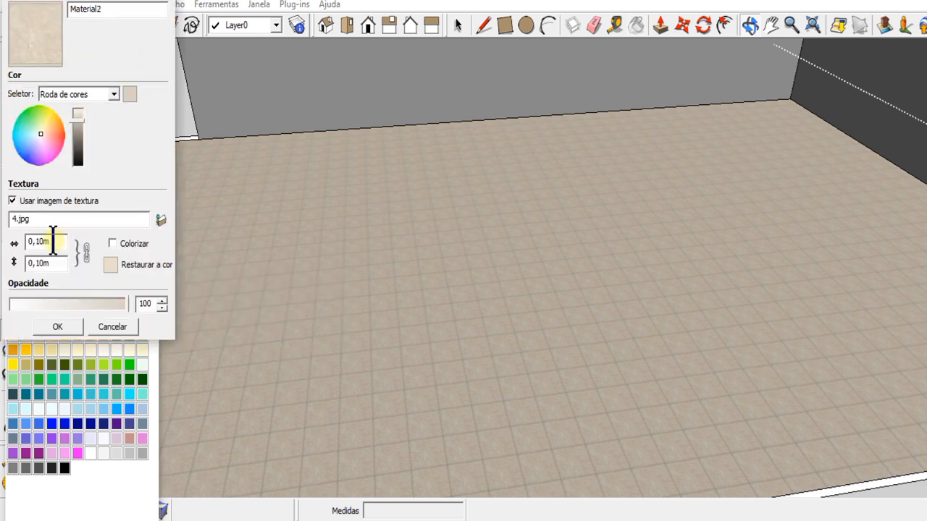
pyautogui.click(57, 327)
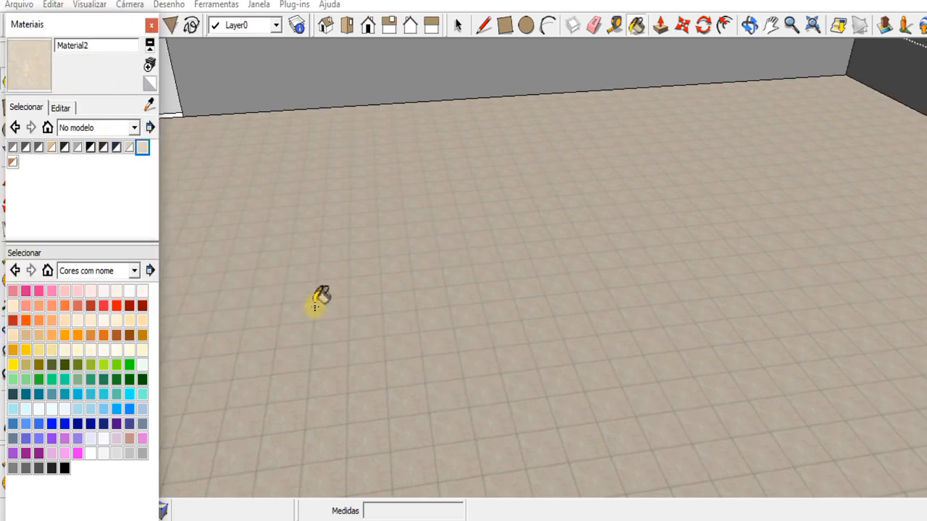
pyautogui.scroll(-5, 333, 312)
# - Create further copies of the tile material from 4.jpg at 0,20 m and try them on the porch floor
pyautogui.click(149, 65)
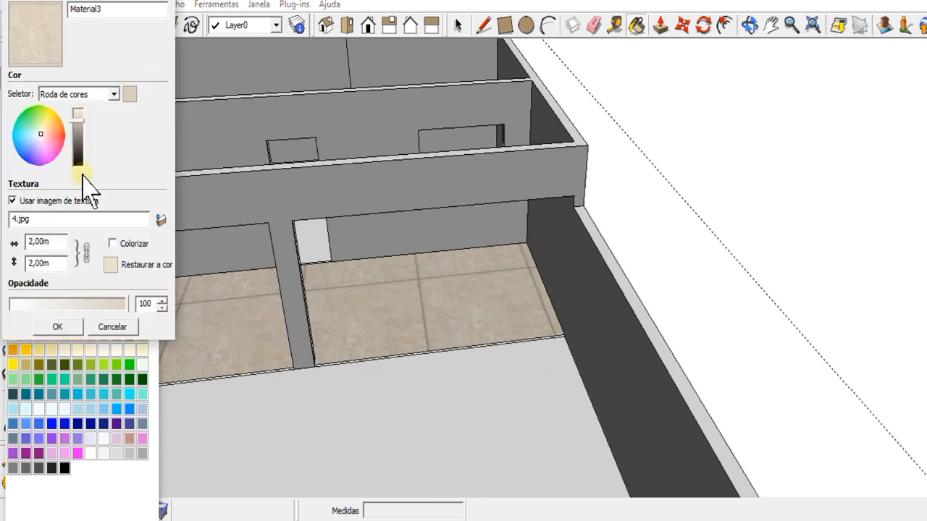
pyautogui.click(57, 327)
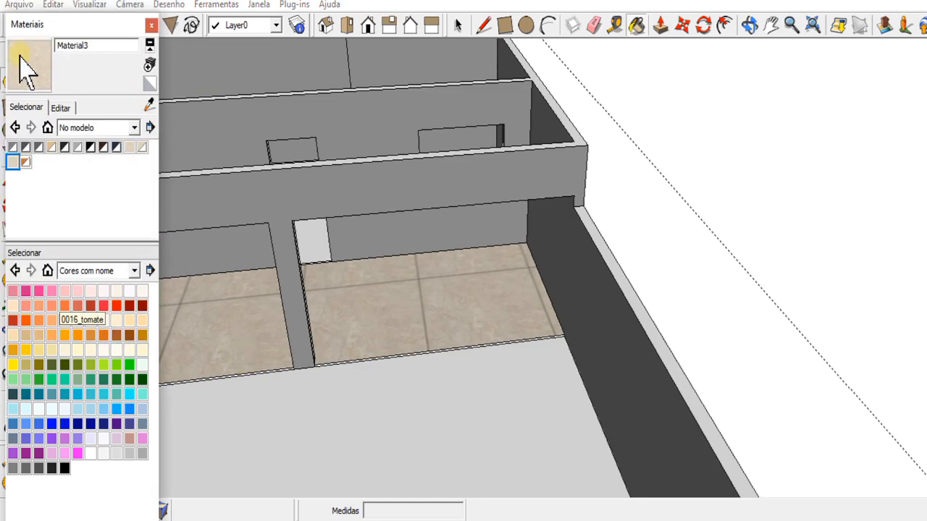
pyautogui.click(445, 348)
pyautogui.click(151, 81)
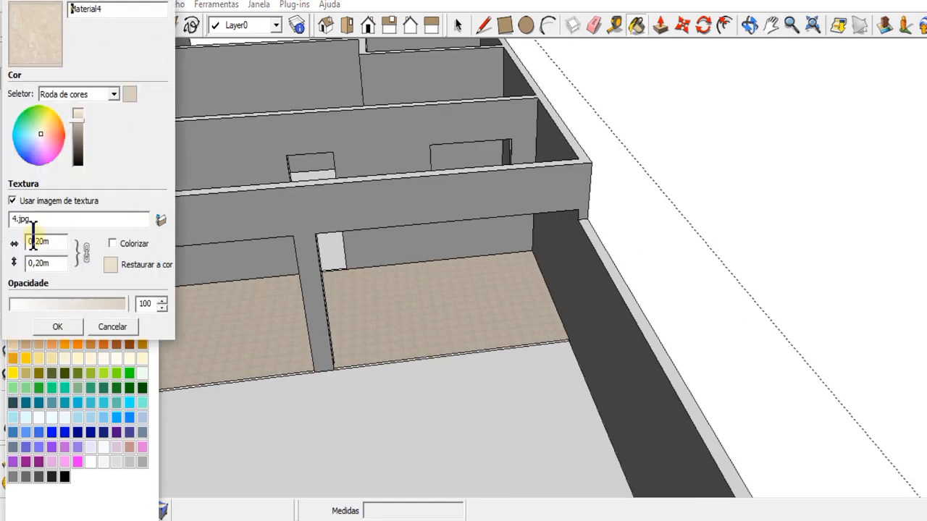
pyautogui.click(57, 326)
pyautogui.scroll(4, 299, 269)
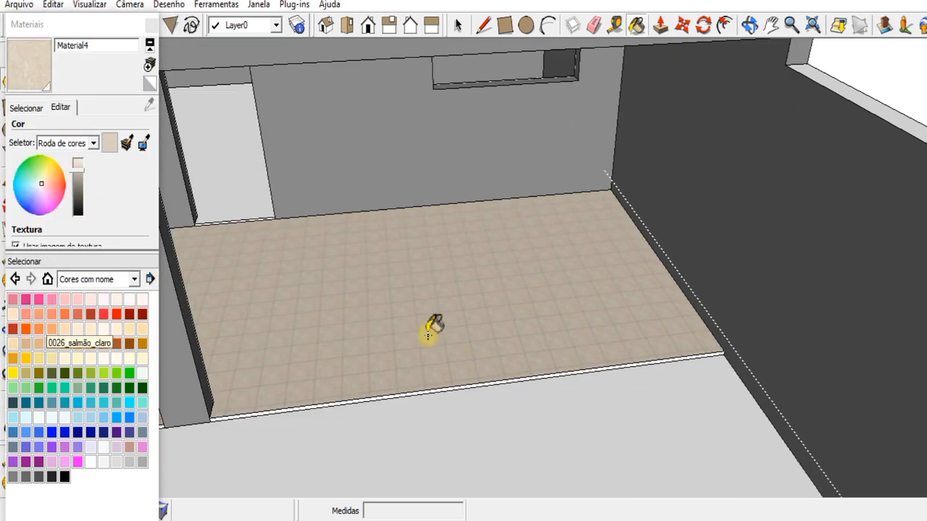
# - Create another material from 4.jpg with the texture size set to 1 m and paint the porch floor with it
pyautogui.click(150, 65)
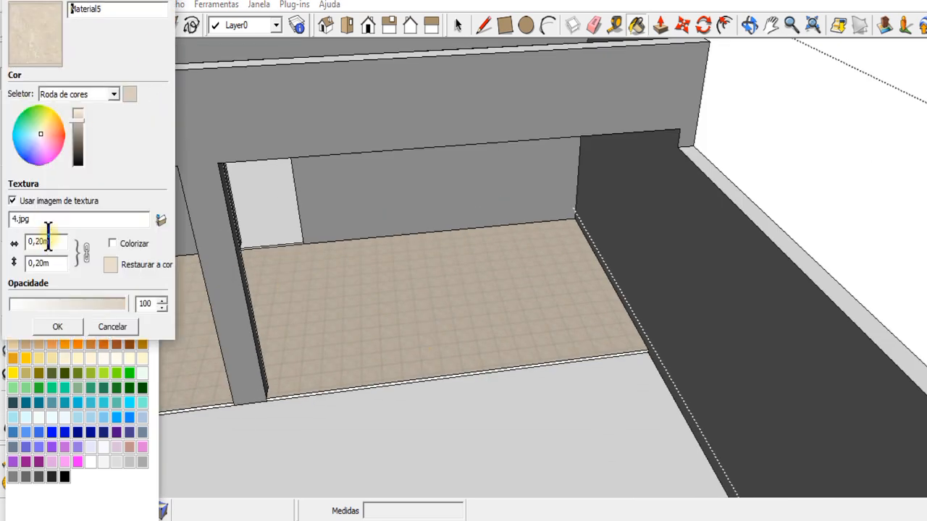
pyautogui.write('1')
pyautogui.press('Return')
pyautogui.click(347, 335)
pyautogui.scroll(2, 348, 334)
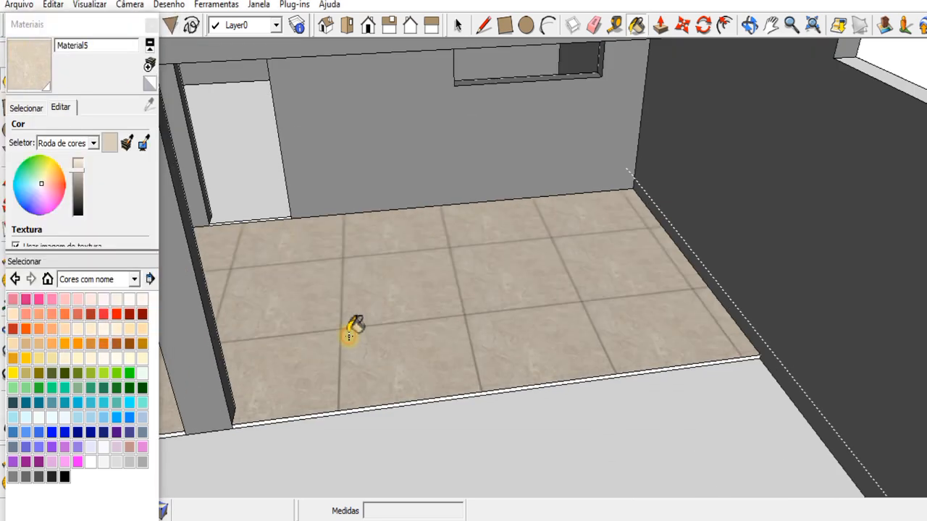
pyautogui.scroll(-4, 347, 335)
pyautogui.scroll(6, 305, 353)
pyautogui.scroll(-7, 305, 354)
# - Paint the interior floors reached through the doorways with the Material5 tile material
pyautogui.click(151, 25)
pyautogui.click(750, 26)
pyautogui.moveTo(616, 279); pyautogui.dragTo(302, 219)
pyautogui.scroll(3, 303, 219)
pyautogui.scroll(-6, 310, 226)
pyautogui.scroll(5, 481, 161)
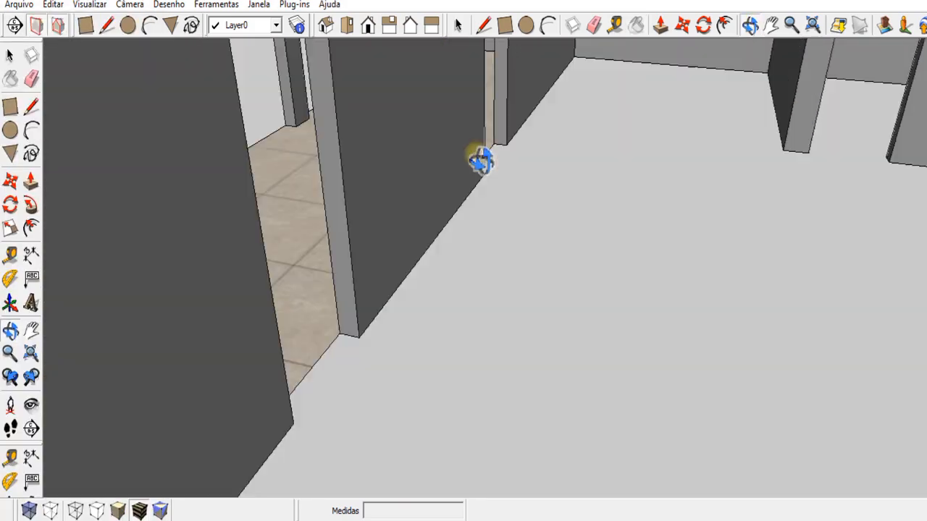
pyautogui.scroll(-5, 351, 269)
pyautogui.scroll(4, 490, 386)
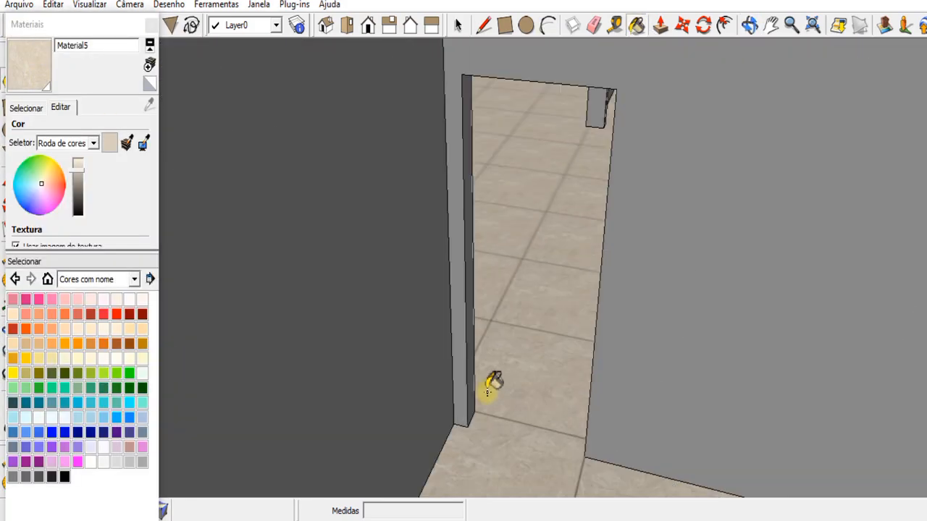
pyautogui.scroll(-3, 552, 257)
pyautogui.scroll(4, 573, 410)
pyautogui.scroll(-6, 573, 410)
# - Cover the unpainted floor area of the narrow light-walled room with the same tile material
pyautogui.click(750, 26)
pyautogui.moveTo(695, 246); pyautogui.dragTo(151, 286)
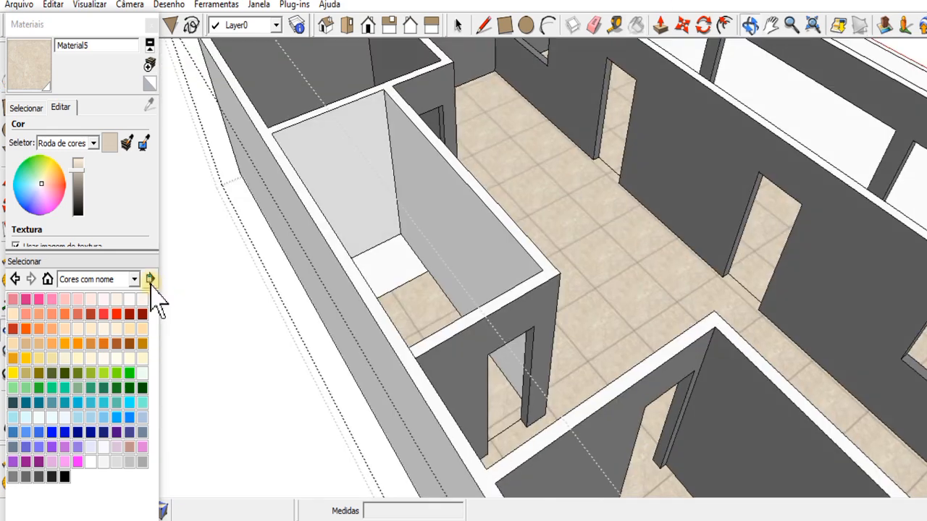
pyautogui.click(637, 26)
pyautogui.scroll(5, 391, 304)
pyautogui.click(270, 341)
pyautogui.scroll(-6, 290, 341)
pyautogui.scroll(2, 363, 319)
# - Paint a remaining floor face inside the house with Material5
pyautogui.click(751, 27)
pyautogui.moveTo(695, 218); pyautogui.dragTo(362, 290)
pyautogui.scroll(6, 635, 321)
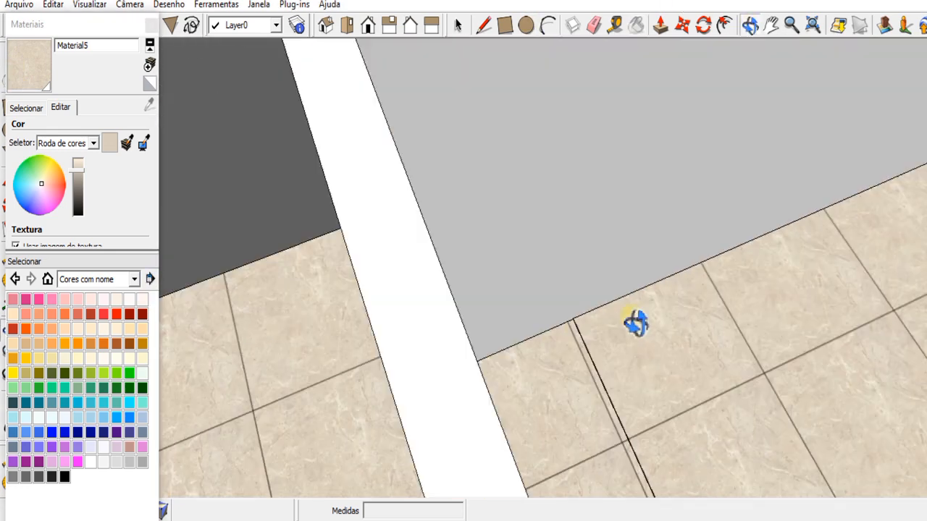
pyautogui.moveTo(551, 402); pyautogui.dragTo(500, 376, button='middle')
pyautogui.click(41, 64)
pyautogui.scroll(3, 624, 265)
pyautogui.click(624, 265)
pyautogui.scroll(-5, 594, 229)
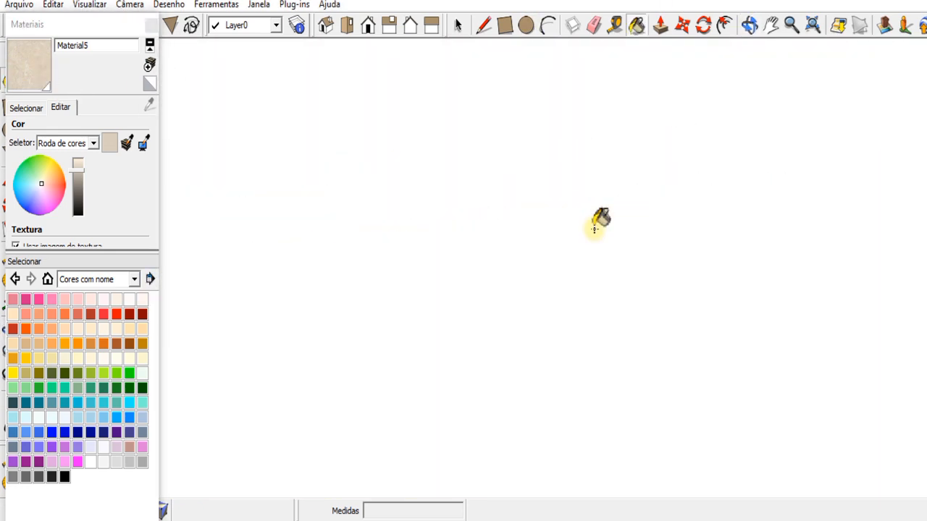
# - Continue the tiled front edge of the porch slab beneath the column and erase the stray edge lines there
pyautogui.scroll(5, 464, 382)
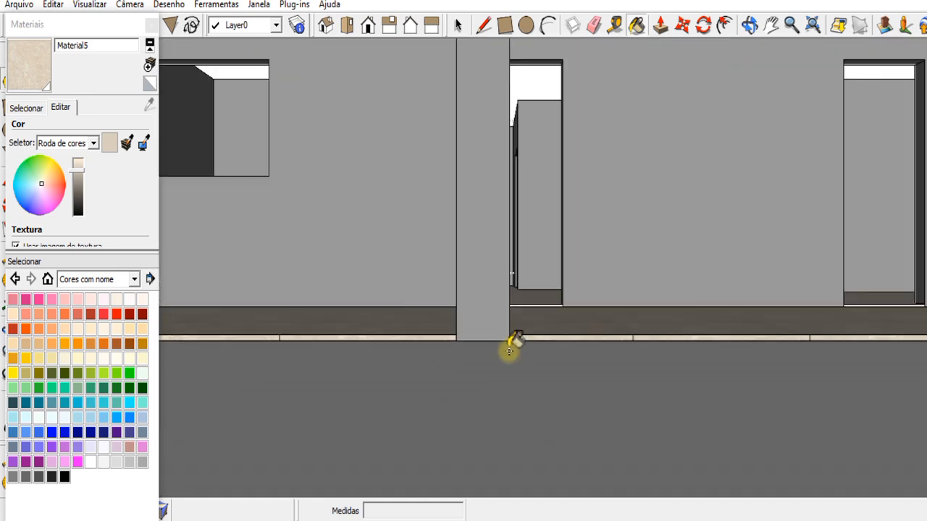
pyautogui.moveTo(509, 351); pyautogui.dragTo(737, 354, button='middle')
pyautogui.click(751, 26)
pyautogui.moveTo(616, 282)
pyautogui.mouseDown()
pyautogui.moveTo(489, 386)
pyautogui.moveTo(772, 403)
pyautogui.moveTo(312, 326)
pyautogui.moveTo(373, 332)
pyautogui.mouseUp()
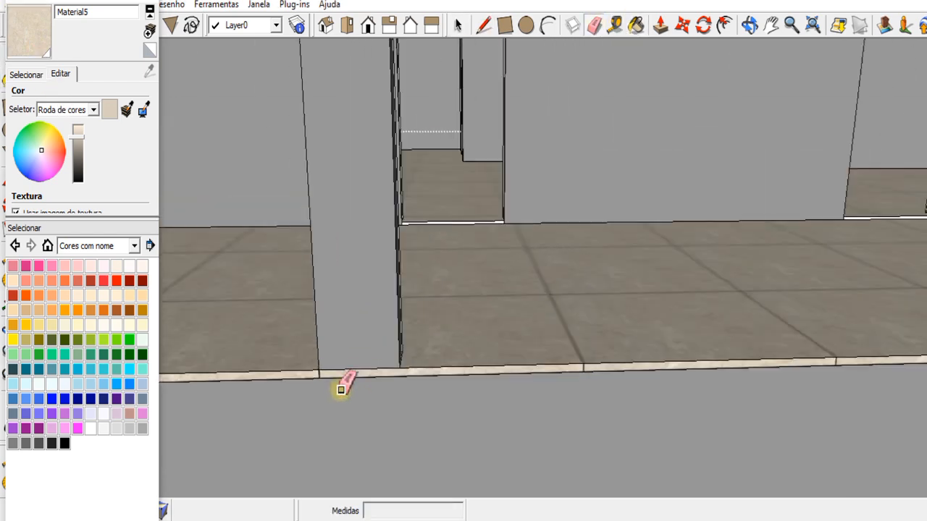
pyautogui.moveTo(341, 389); pyautogui.dragTo(669, 389, button='middle')
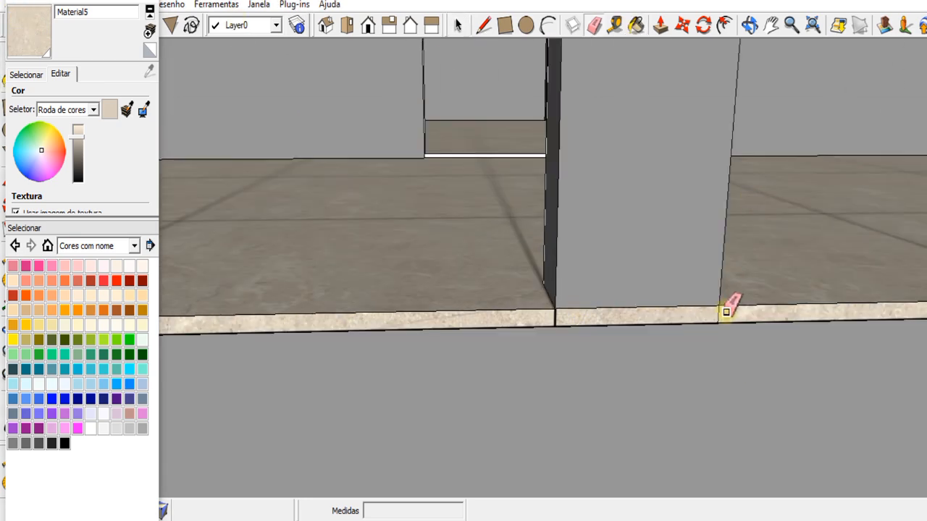
# - Paint the white door threshold edges along the porch's back wall with the tile material
pyautogui.scroll(-10, 726, 311)
pyautogui.moveTo(726, 311)
pyautogui.mouseDown(button='middle')
pyautogui.moveTo(735, 352)
pyautogui.moveTo(172, 193)
pyautogui.moveTo(459, 215)
pyautogui.mouseUp(button='middle')
pyautogui.scroll(10, 462, 216)
pyautogui.click(429, 205)
pyautogui.scroll(-8, 326, 153)
pyautogui.scroll(8, 869, 196)
pyautogui.click(710, 170)
pyautogui.scroll(-10, 501, 210)
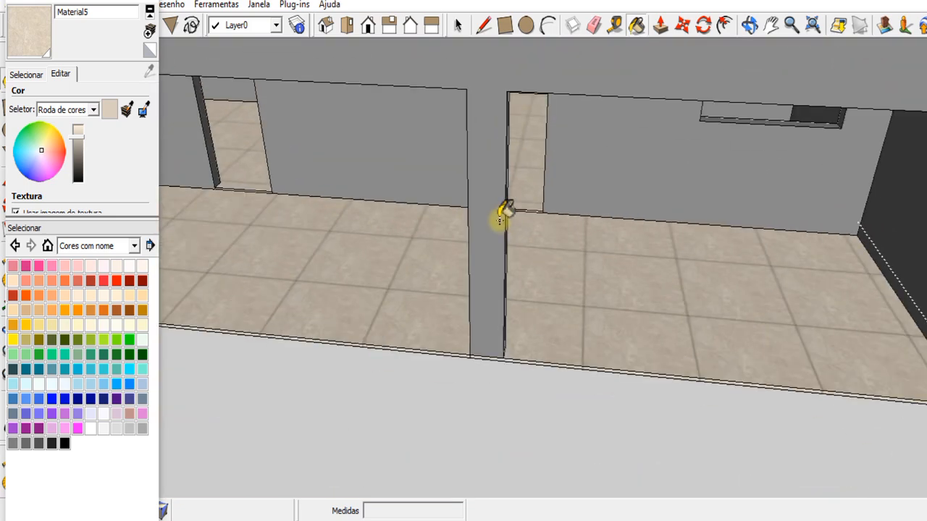
pyautogui.scroll(5, 622, 245)
pyautogui.moveTo(618, 245); pyautogui.dragTo(656, 261, button='middle')
pyautogui.scroll(3, 656, 261)
pyautogui.press('t')
pyautogui.click(595, 240)
pyautogui.scroll(3, 606, 245)
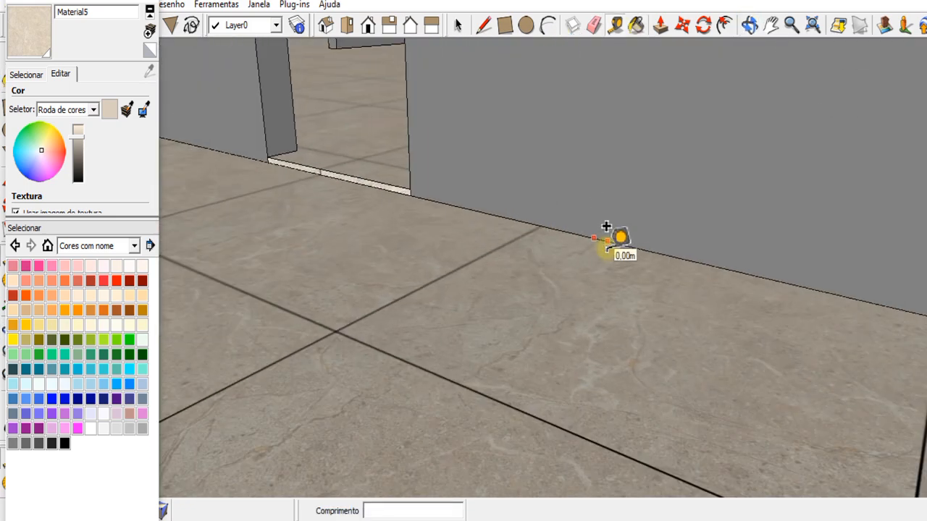
pyautogui.press('Escape')
pyautogui.scroll(-3, 651, 224)
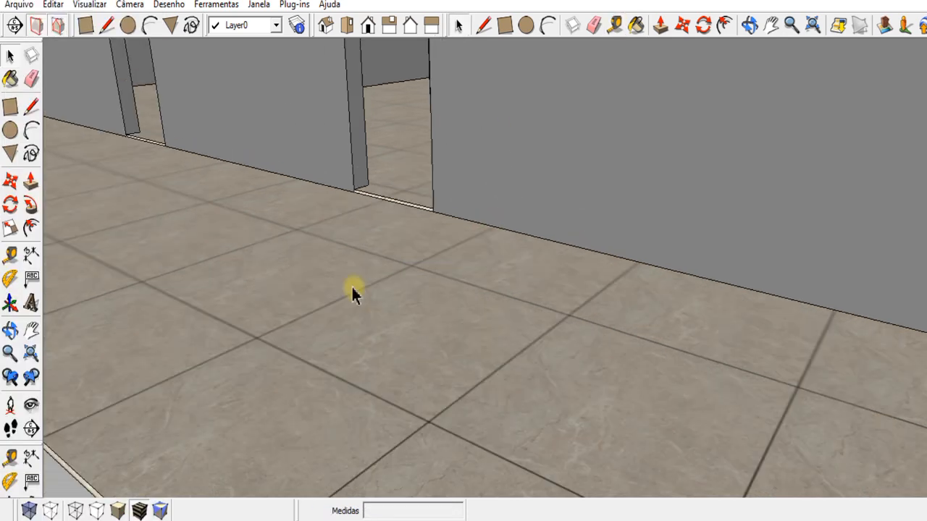
# - Place guide lines 0,07 m above the floor along the porch's dark side wall and back wall
pyautogui.moveTo(352, 290); pyautogui.dragTo(439, 149, button='middle')
pyautogui.scroll(6, 768, 242)
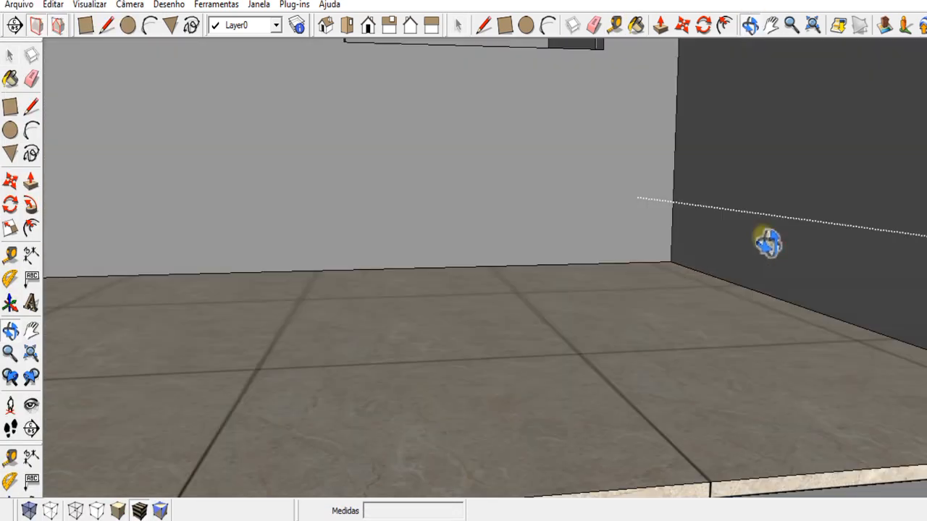
pyautogui.scroll(3, 794, 311)
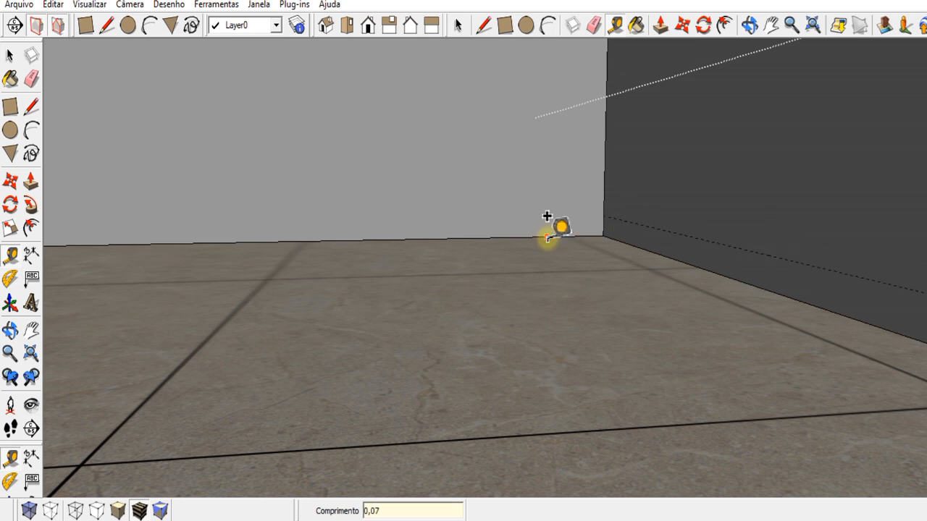
pyautogui.scroll(-3, 534, 271)
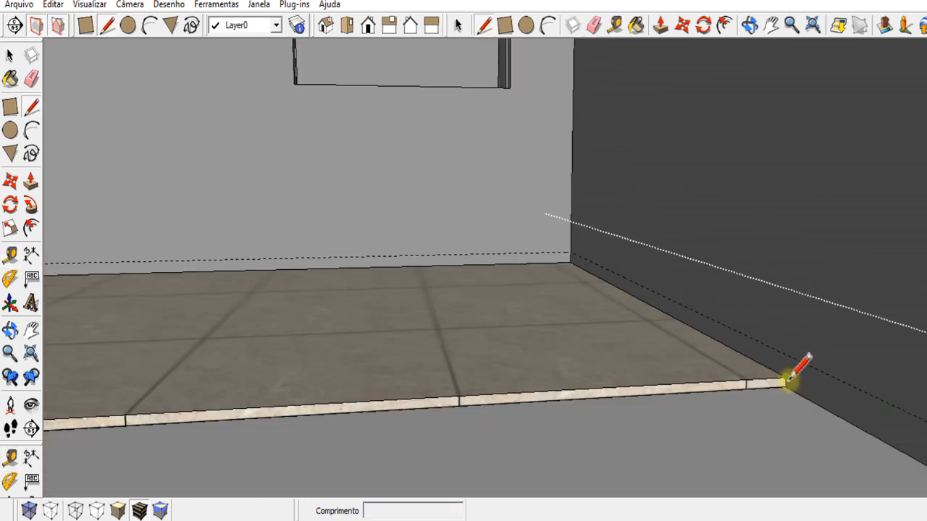
# - Draw the skirting's top edge on the dark side wall along the guide, up to the wall corner
pyautogui.scroll(5, 579, 255)
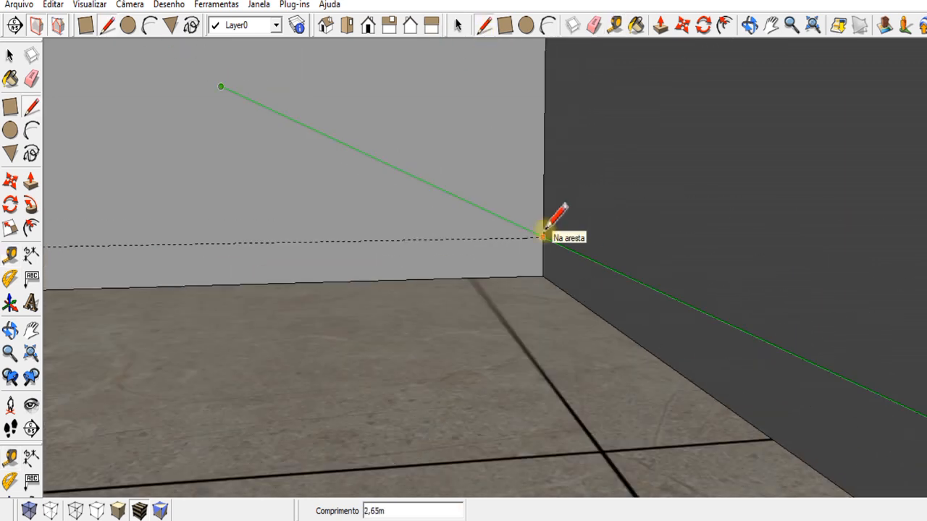
pyautogui.click(544, 235)
pyautogui.scroll(-5, 579, 288)
# - Paint the skirting strip on the dark side wall with the Material5 tile material
pyautogui.click(29, 57)
pyautogui.scroll(4, 768, 398)
pyautogui.click(798, 386)
pyautogui.scroll(-3, 689, 433)
pyautogui.scroll(2, 674, 348)
pyautogui.click(674, 318)
pyautogui.scroll(-2, 565, 218)
pyautogui.hotkey('ctrl', 'z')
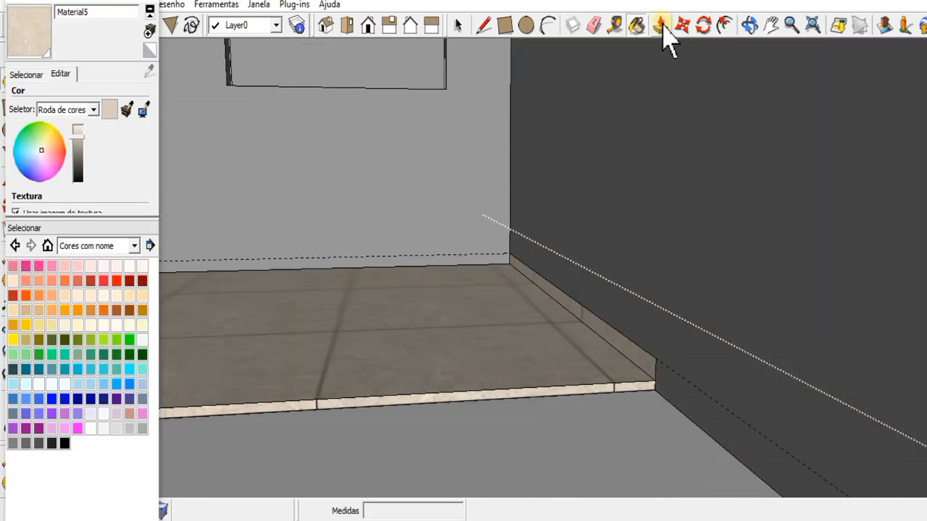
# - Push/Pull the side-wall skirting out 0,02 m and erase the guide line left on that wall
pyautogui.click(662, 32)
pyautogui.scroll(3, 620, 333)
pyautogui.click(639, 360)
pyautogui.scroll(-4, 623, 384)
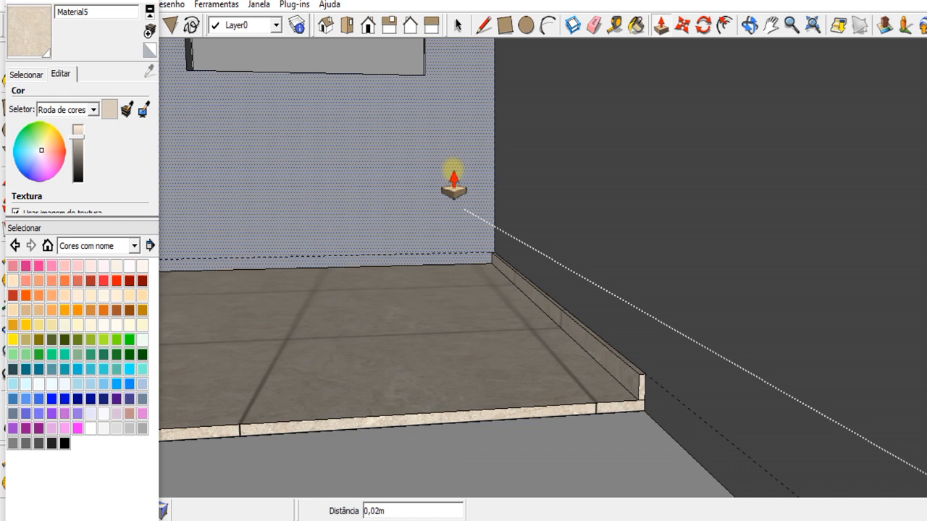
pyautogui.press('space')
pyautogui.scroll(-2, 555, 262)
pyautogui.scroll(1, 555, 262)
pyautogui.click(594, 26)
pyautogui.scroll(-4, 672, 386)
pyautogui.scroll(3, 363, 355)
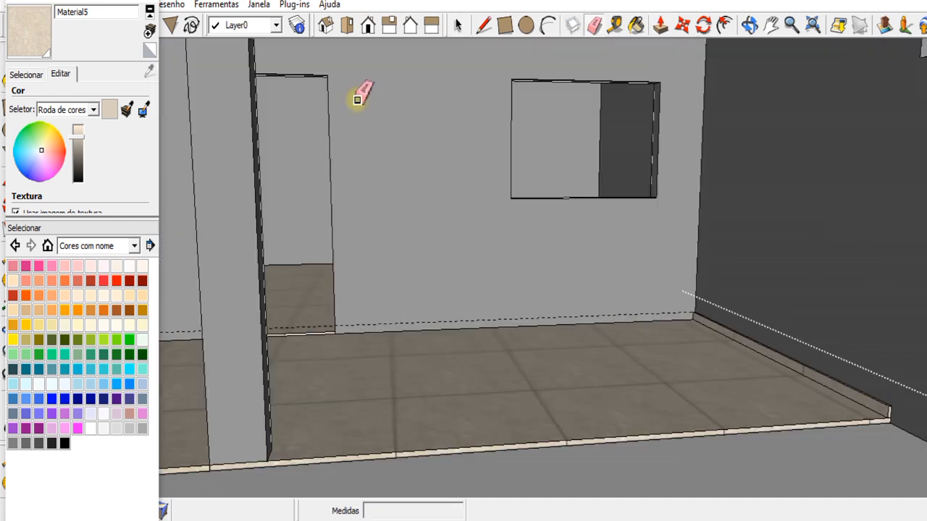
# - Draw the skirting's top edge along the guide on the back wall, from the doorway to the corner
pyautogui.click(484, 26)
pyautogui.scroll(3, 361, 326)
pyautogui.click(312, 322)
pyautogui.scroll(-3, 555, 298)
pyautogui.scroll(3, 782, 301)
pyautogui.click(787, 302)
pyautogui.scroll(-2, 512, 294)
# - Paint the back-wall skirting strip below the window with the tile material and extrude it outward with Push/Pull
pyautogui.click(35, 49)
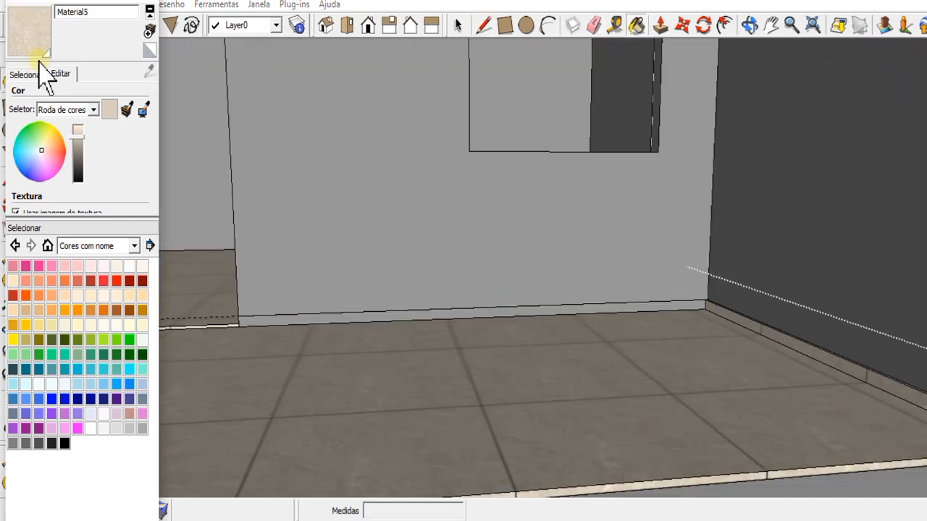
pyautogui.scroll(3, 342, 325)
pyautogui.click(344, 334)
pyautogui.scroll(-2, 499, 380)
pyautogui.click(660, 26)
pyautogui.scroll(2, 364, 362)
pyautogui.scroll(-4, 424, 431)
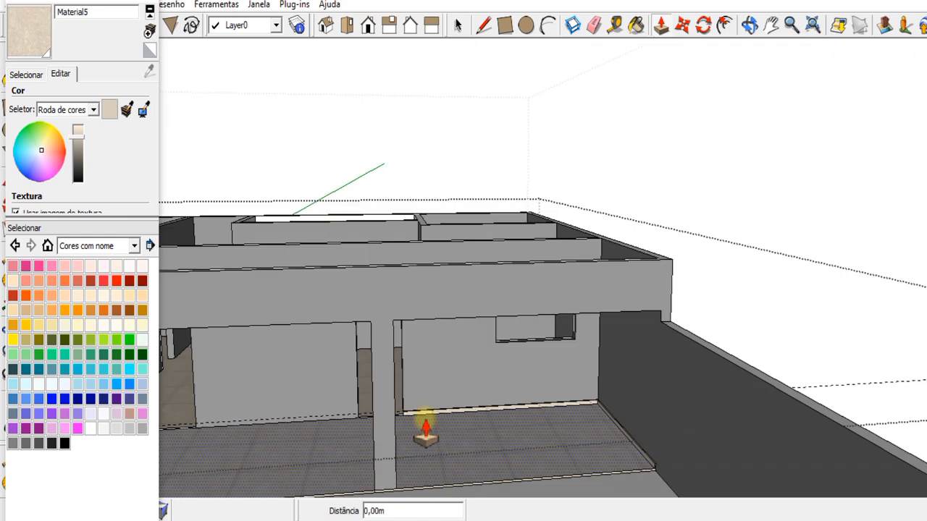
pyautogui.scroll(2, 265, 480)
pyautogui.scroll(4, 362, 290)
# - Draw the skirting's top edge along the guide on the back-wall section between the two doorways
pyautogui.click(484, 25)
pyautogui.scroll(3, 680, 375)
pyautogui.click(695, 378)
pyautogui.scroll(-3, 681, 376)
pyautogui.scroll(1, 304, 393)
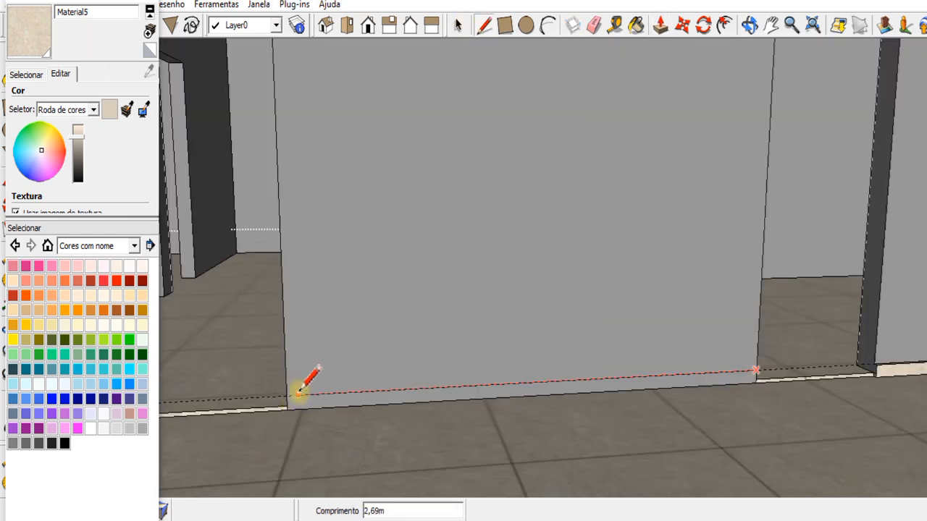
# - Paint the skirting strip between the two doorways with the tile material and extrude it with Push/Pull
pyautogui.scroll(3, 366, 384)
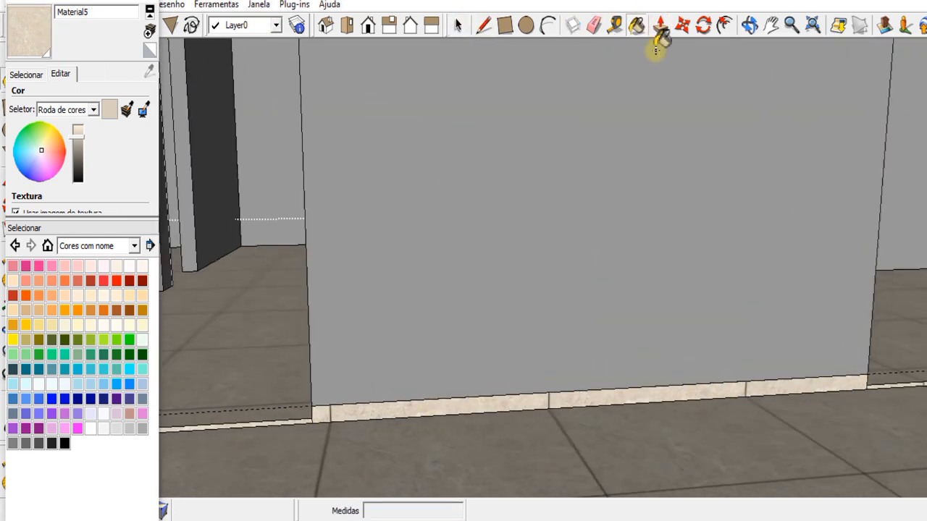
pyautogui.scroll(-4, 482, 420)
pyautogui.scroll(4, 342, 463)
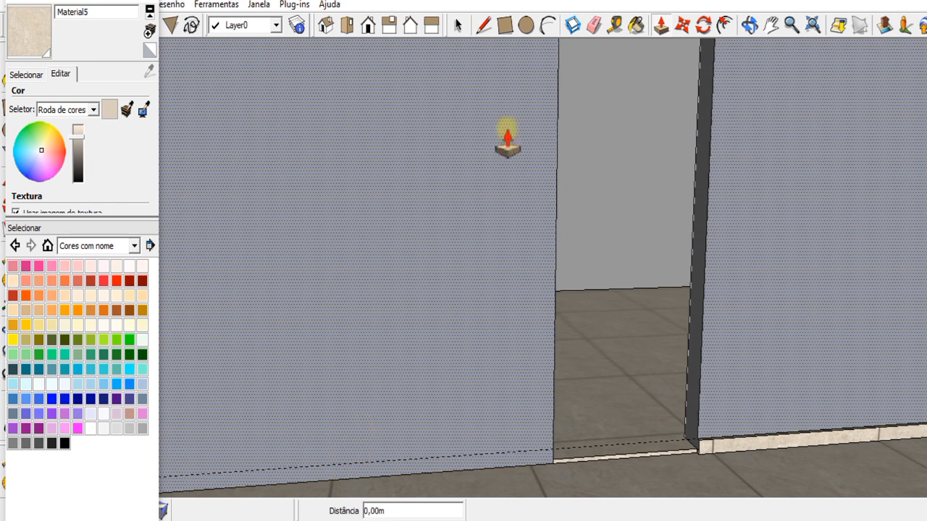
# - Add tile-painted skirting to the remaining back-wall section, from the doorway to the far corner, and extrude it with Push/Pull
pyautogui.scroll(-4, 542, 402)
pyautogui.scroll(4, 275, 413)
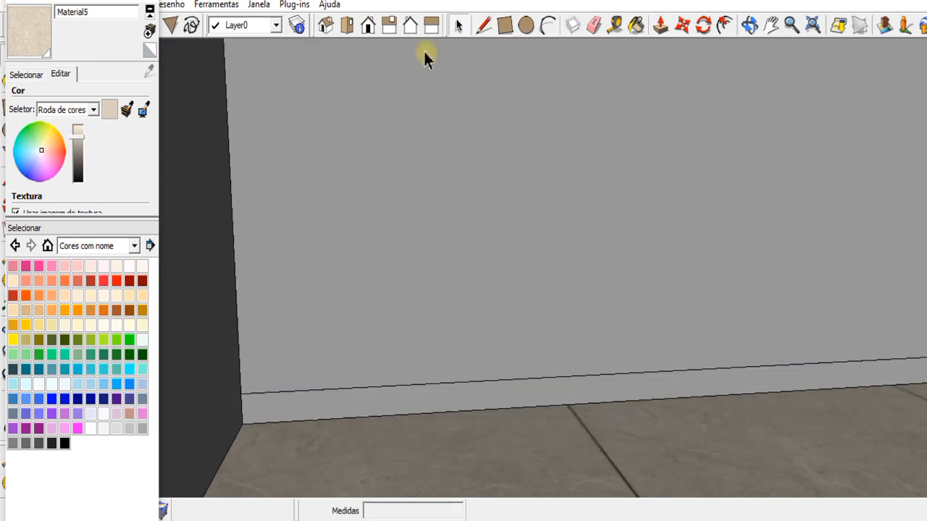
pyautogui.scroll(-3, 530, 395)
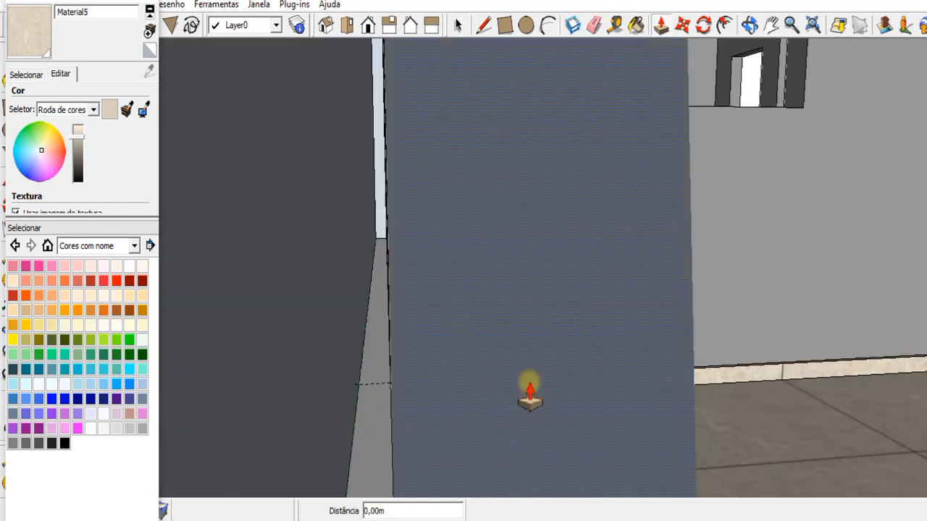
# - Place a guide line parallel to the floor edge at the base of the porch's end wall
pyautogui.moveTo(758, 216); pyautogui.dragTo(692, 238, button='middle')
pyautogui.scroll(-5, 463, 46)
pyautogui.moveTo(482, 46); pyautogui.dragTo(596, 351, button='middle')
pyautogui.scroll(-3, 595, 350)
pyautogui.click(598, 25)
pyautogui.scroll(-3, 239, 87)
pyautogui.click(750, 26)
pyautogui.moveTo(550, 174)
pyautogui.mouseDown()
pyautogui.moveTo(770, 229)
pyautogui.moveTo(812, 270)
pyautogui.moveTo(501, 93)
pyautogui.mouseUp()
pyautogui.scroll(-4, 770, 229)
pyautogui.scroll(5, 604, 149)
pyautogui.moveTo(604, 149); pyautogui.dragTo(463, 209)
pyautogui.scroll(8, 629, 302)
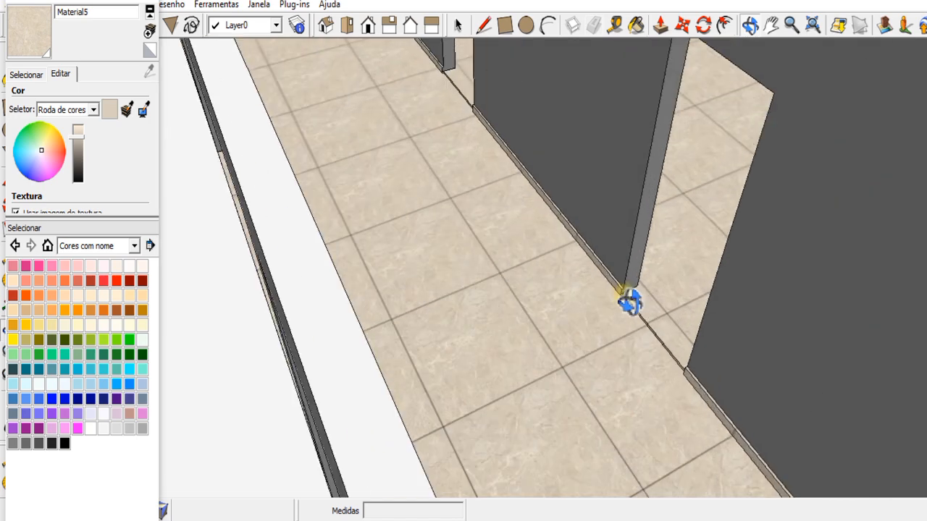
pyautogui.moveTo(548, 242); pyautogui.dragTo(543, 160)
pyautogui.scroll(-6, 598, 265)
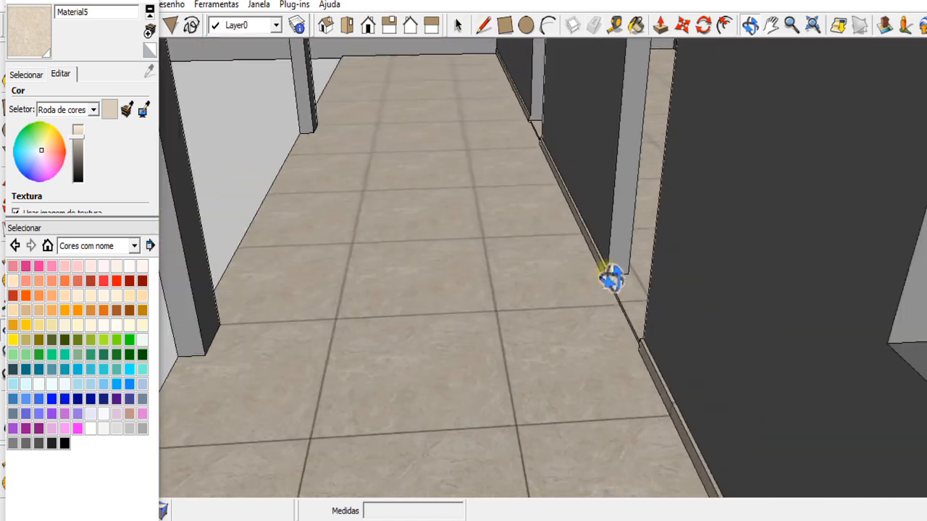
pyautogui.click(368, 26)
pyautogui.scroll(10, 358, 364)
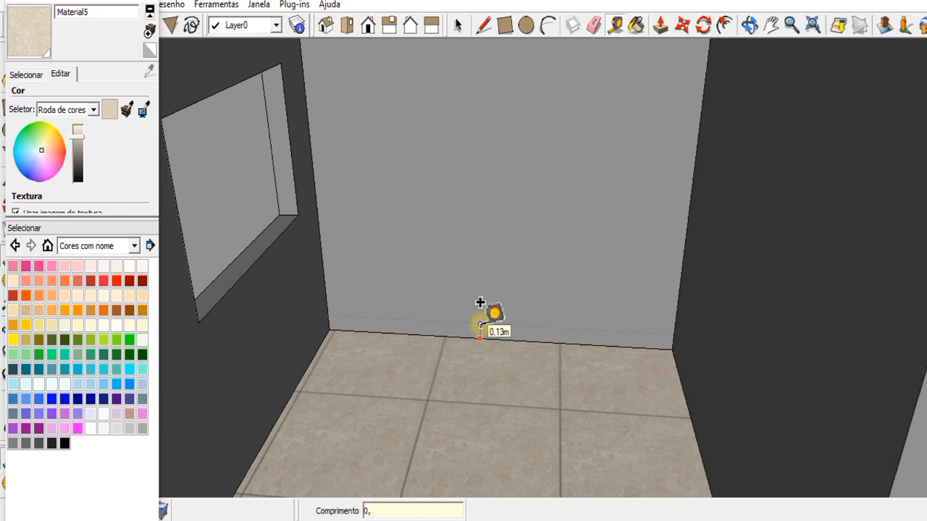
pyautogui.scroll(3, 330, 322)
# - Draw the skirting's top edge along the guide across the porch's end wall, from corner to corner
pyautogui.click(330, 322)
pyautogui.scroll(-2, 525, 318)
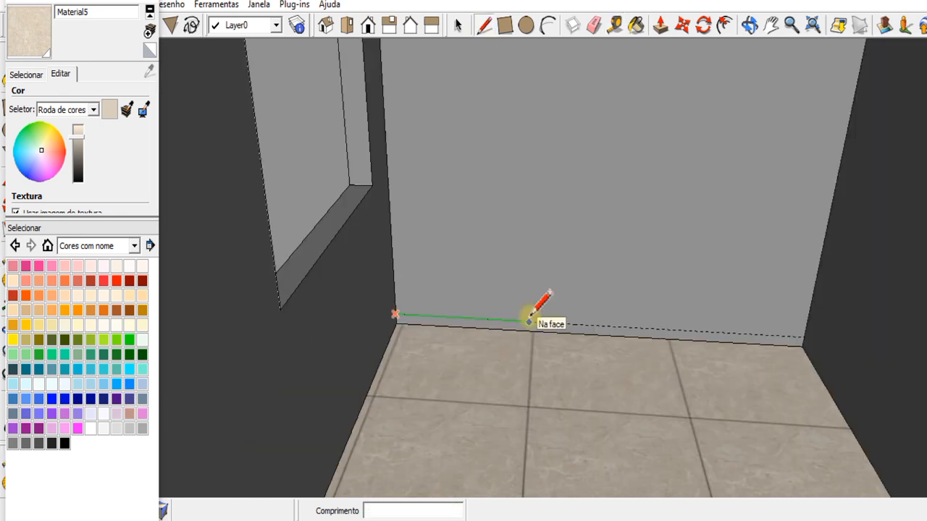
pyautogui.scroll(2, 804, 336)
pyautogui.click(786, 339)
# - Paint the end-wall skirting strip with the tile material and extrude it with Push/Pull
pyautogui.click(38, 21)
pyautogui.scroll(2, 464, 326)
pyautogui.click(463, 327)
pyautogui.scroll(-4, 464, 327)
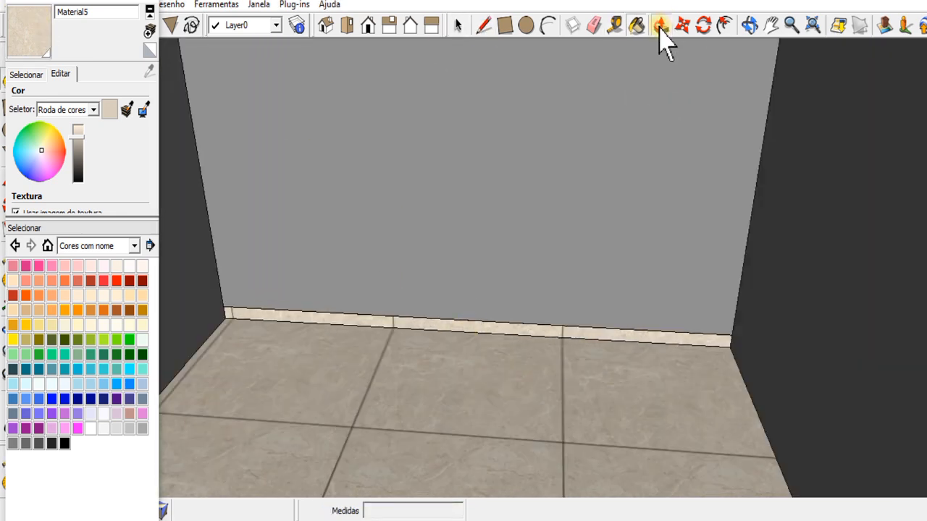
pyautogui.click(660, 26)
pyautogui.scroll(5, 517, 329)
pyautogui.scroll(-3, 516, 340)
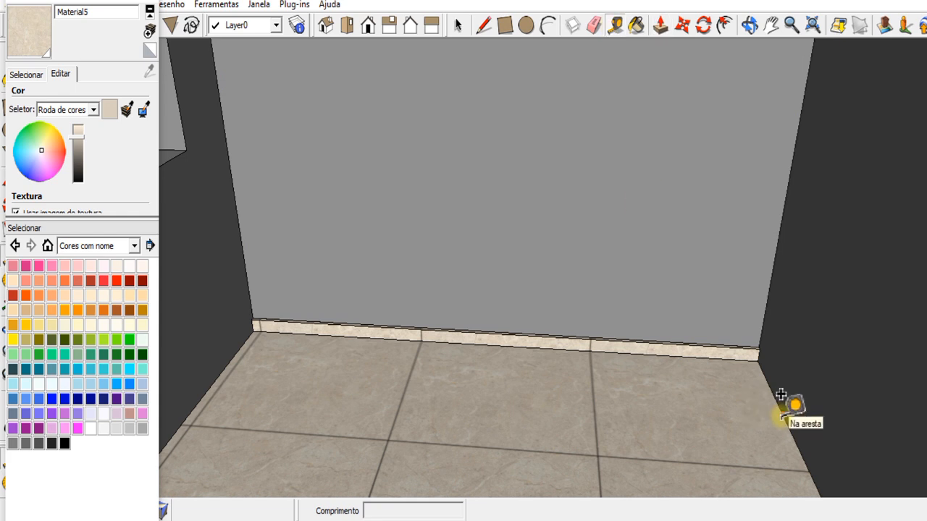
# - Place a guide above the floor edge of the short wall opposite the window wall and draw the skirting's top edge along it
pyautogui.click(782, 418)
pyautogui.scroll(2, 780, 406)
pyautogui.click(755, 335)
pyautogui.scroll(-3, 623, 233)
pyautogui.click(483, 26)
pyautogui.scroll(4, 685, 297)
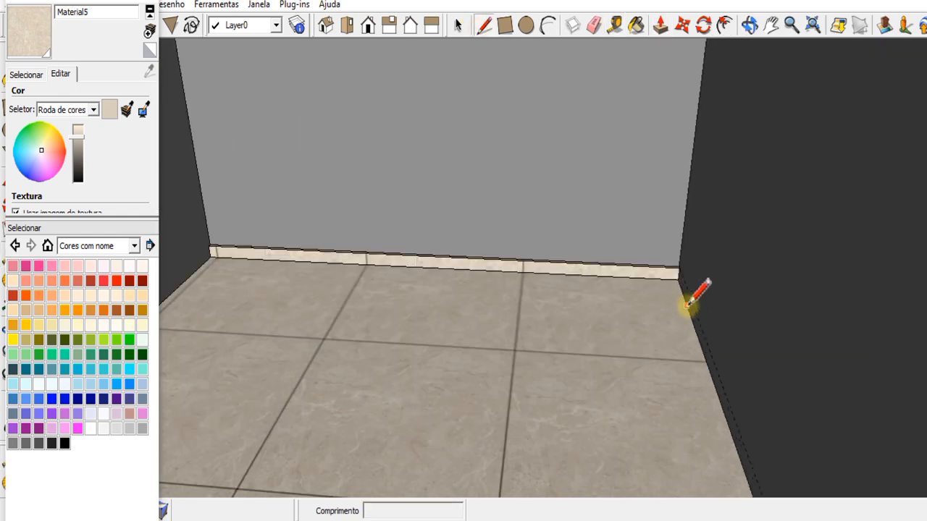
pyautogui.click(683, 264)
pyautogui.scroll(-5, 713, 346)
pyautogui.scroll(3, 757, 467)
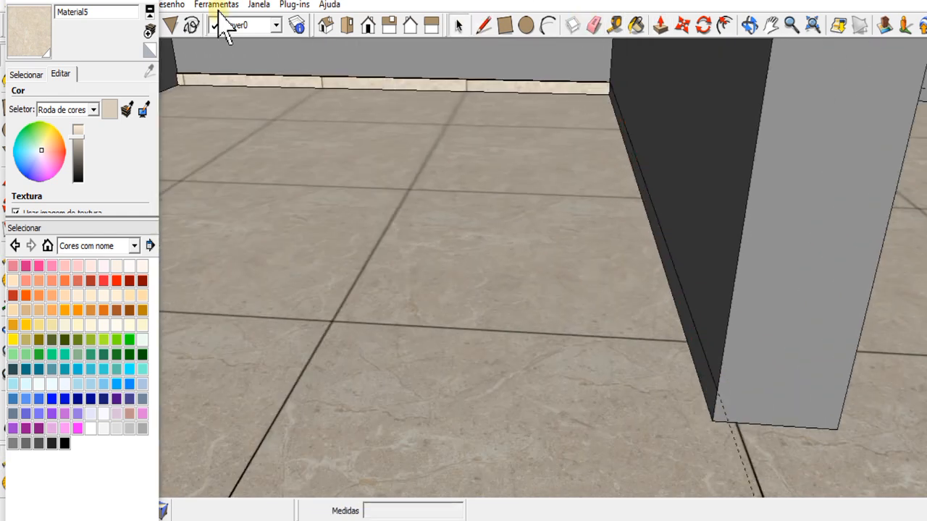
# - Paint the short wall's skirting strip with the tile material and extrude it with Push/Pull
pyautogui.press('b')
pyautogui.scroll(3, 693, 377)
pyautogui.click(714, 391)
pyautogui.scroll(-3, 645, 313)
pyautogui.scroll(-6, 594, 320)
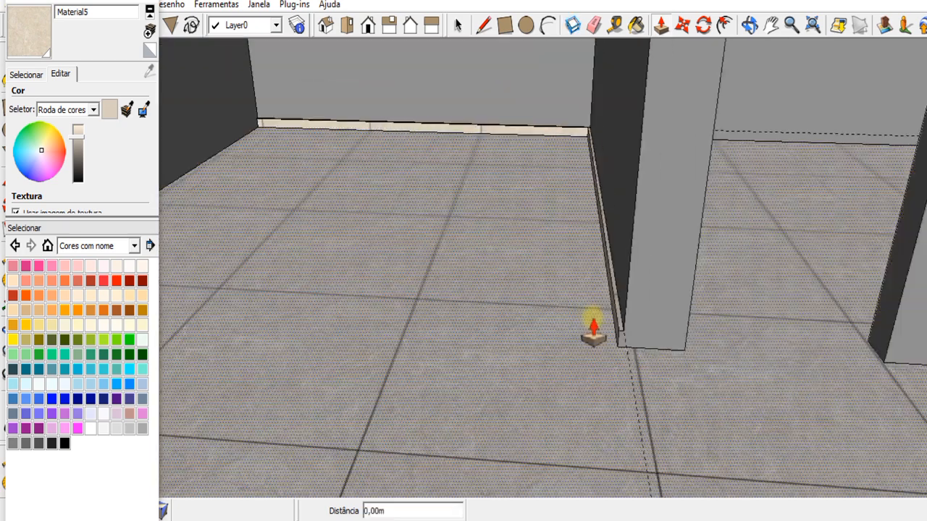
# - Place a guide above the floor edge of the window wall and draw the skirting's top edge along it from the end-wall corner
pyautogui.scroll(4, 399, 204)
pyautogui.click(616, 26)
pyautogui.scroll(2, 366, 287)
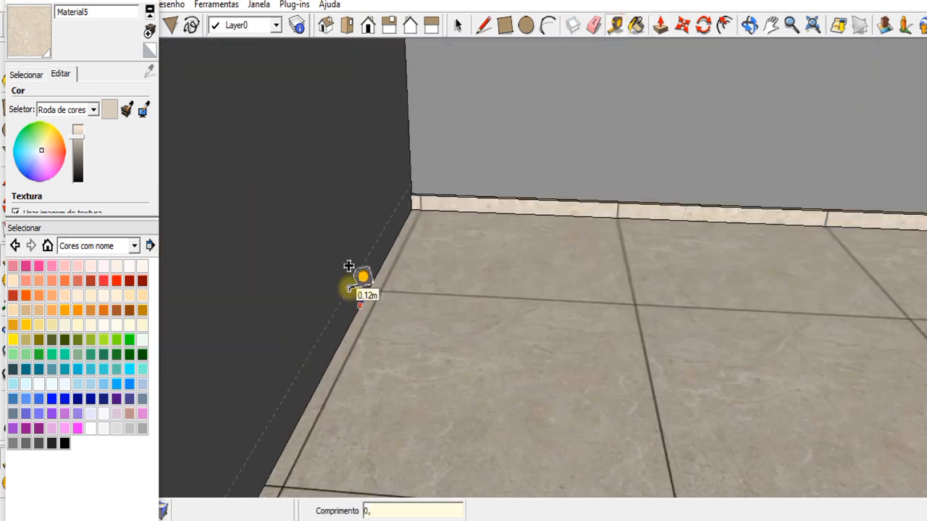
pyautogui.click(484, 27)
pyautogui.scroll(-2, 373, 205)
pyautogui.scroll(4, 395, 202)
pyautogui.click(408, 182)
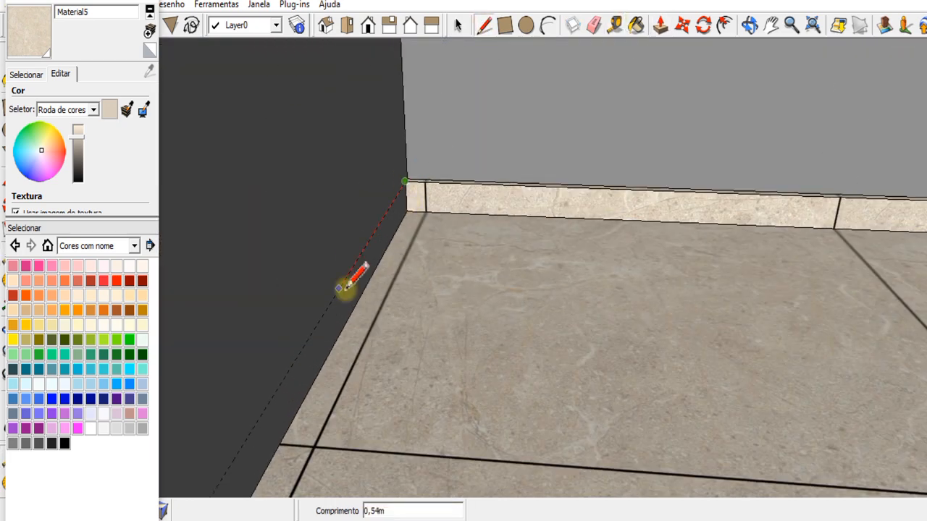
pyautogui.scroll(-6, 343, 290)
pyautogui.scroll(4, 263, 439)
# - Paint the window wall's skirting strip with the tile material and extrude it with Push/Pull
pyautogui.scroll(3, 294, 348)
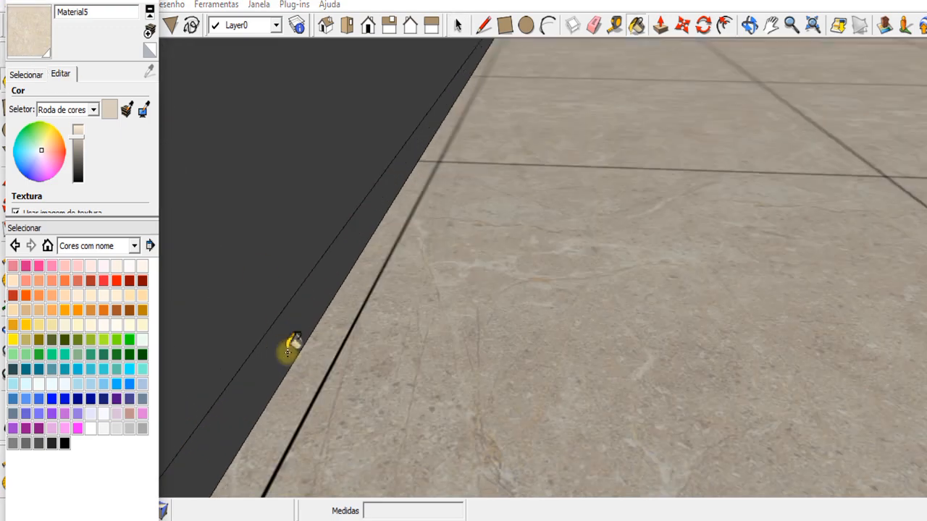
pyautogui.click(660, 25)
pyautogui.scroll(-6, 523, 210)
pyautogui.scroll(-2, 523, 200)
# - Add a tile-painted, extruded skirting strip along the guide on the wall section between the two doorways
pyautogui.click(749, 25)
pyautogui.moveTo(654, 200); pyautogui.dragTo(473, 234)
pyautogui.scroll(4, 339, 241)
pyautogui.click(483, 26)
pyautogui.click(542, 235)
pyautogui.scroll(-1, 517, 201)
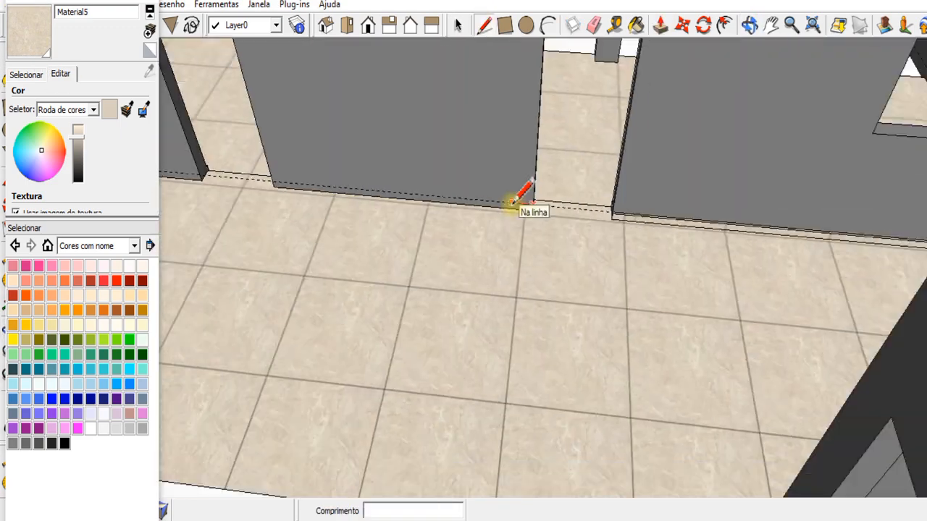
pyautogui.scroll(3, 249, 176)
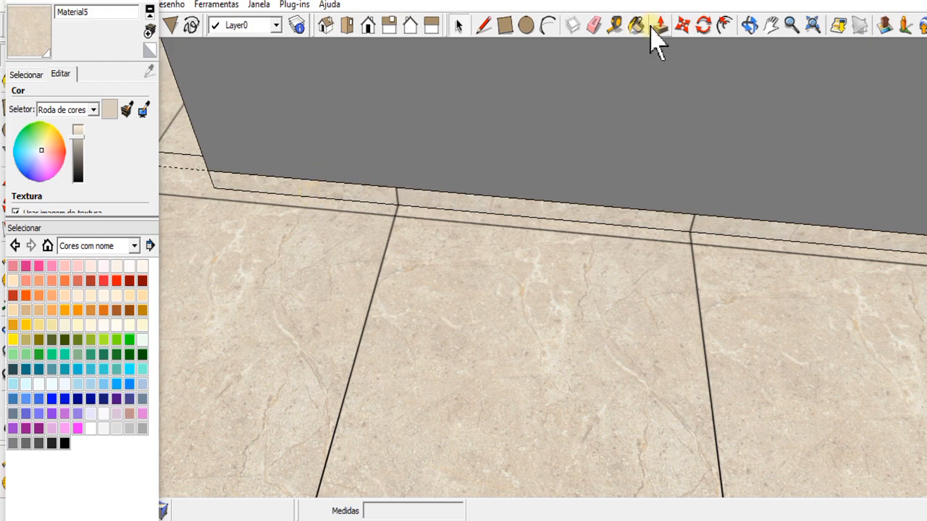
pyautogui.scroll(-8, 551, 215)
# - Draw the skirting's top edge on the next wall section, from the doorway edge to the room corner
pyautogui.click(749, 25)
pyautogui.scroll(3, 598, 246)
pyautogui.moveTo(598, 247); pyautogui.dragTo(442, 148)
pyautogui.scroll(4, 385, 116)
pyautogui.click(483, 26)
pyautogui.scroll(3, 695, 292)
pyautogui.click(700, 297)
pyautogui.scroll(1, 410, 83)
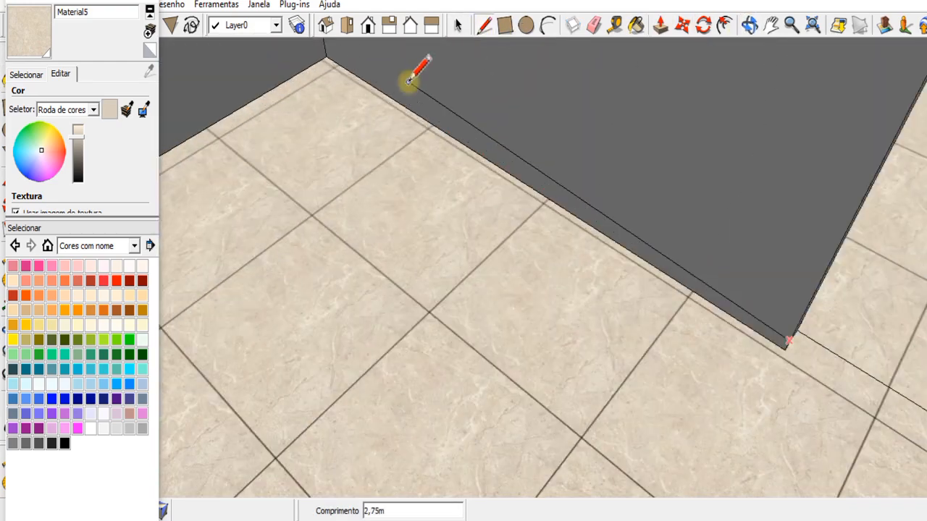
pyautogui.scroll(-4, 407, 85)
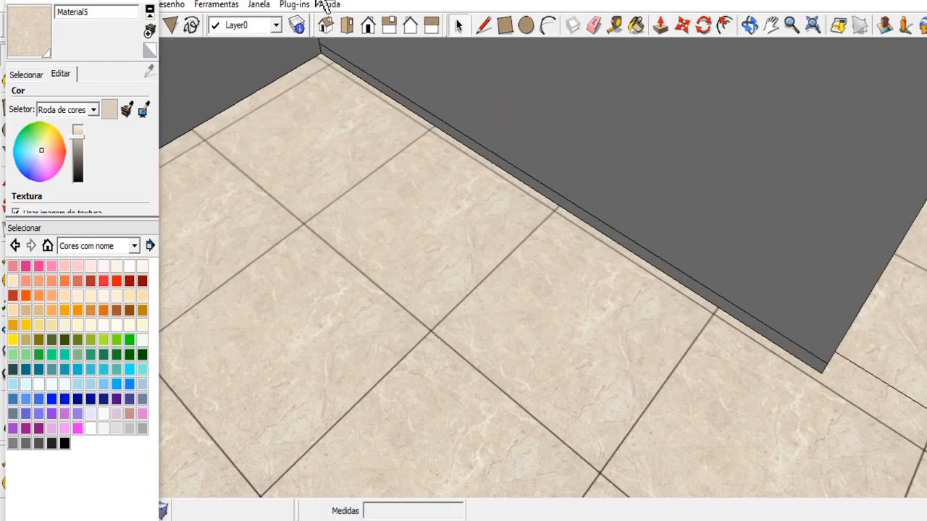
# - Paint the skirting strip between the doorway and the room corner with the tile material and extrude it with Push/Pull
pyautogui.click(636, 25)
pyautogui.scroll(3, 502, 166)
pyautogui.click(502, 165)
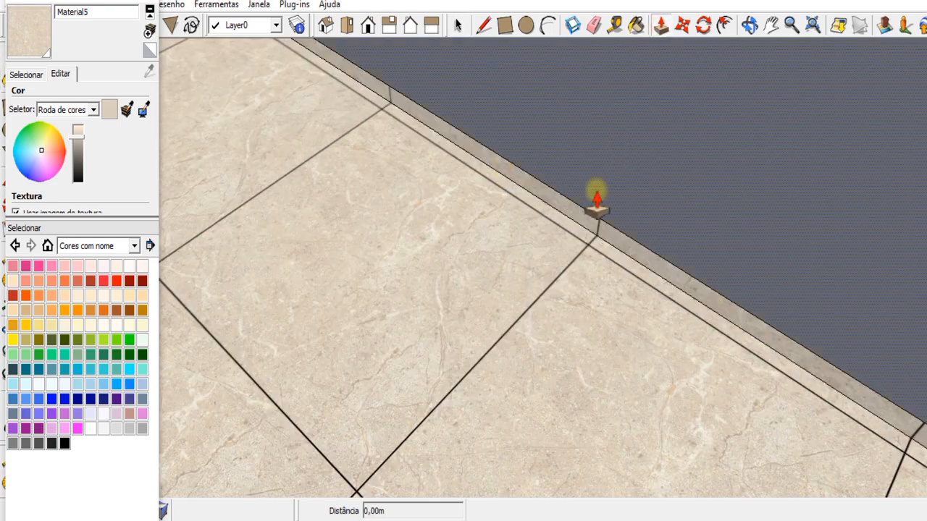
pyautogui.scroll(-6, 596, 203)
# - Draw the skirting's top edge on the inner dividing wall, from the doorway corner to the end wall
pyautogui.click(749, 25)
pyautogui.moveTo(652, 181); pyautogui.dragTo(355, 160)
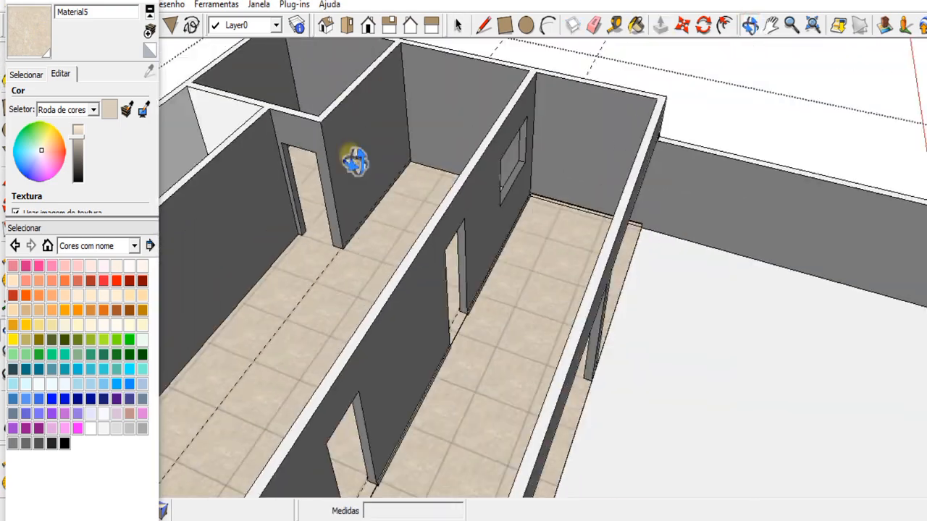
pyautogui.scroll(5, 355, 161)
pyautogui.moveTo(476, 299); pyautogui.dragTo(302, 336)
pyautogui.scroll(2, 196, 366)
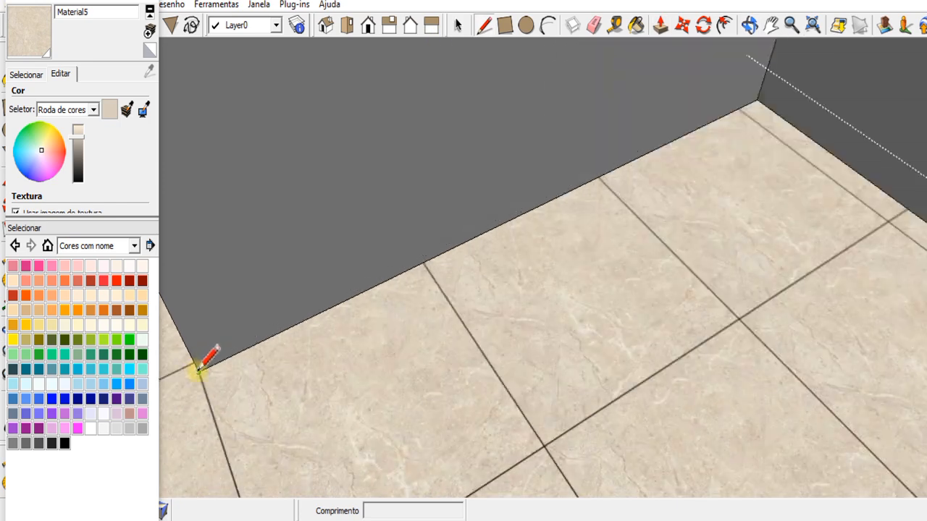
pyautogui.moveTo(674, 51); pyautogui.dragTo(505, 120)
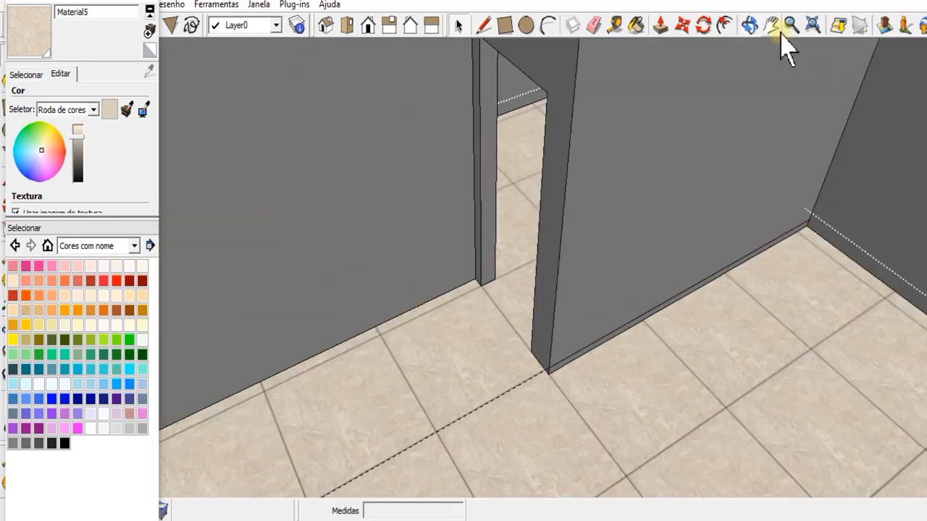
# - Paint the dividing wall's skirting strip with the tile material and extrude it 0,02 m with Push/Pull
pyautogui.click(38, 21)
pyautogui.scroll(4, 592, 352)
pyautogui.click(545, 348)
pyautogui.scroll(-2, 550, 344)
pyautogui.click(660, 27)
pyautogui.scroll(3, 612, 330)
pyautogui.click(583, 313)
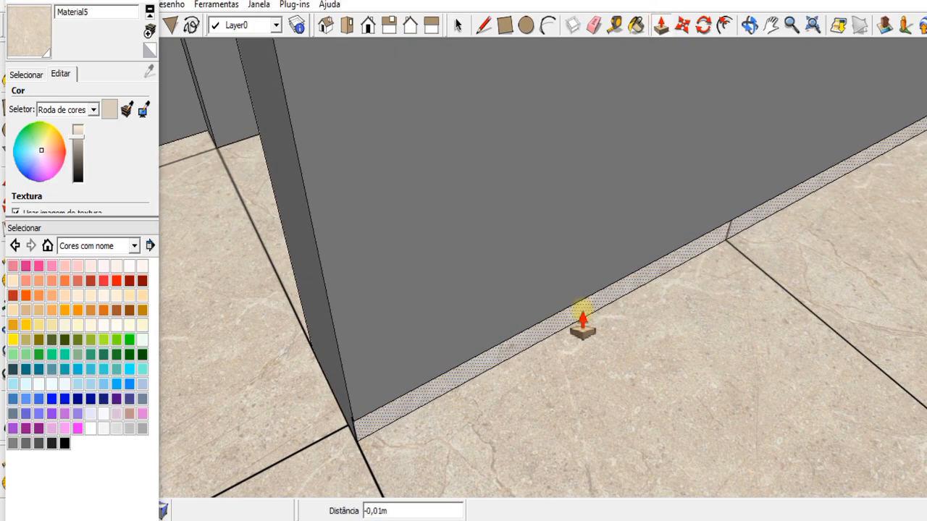
pyautogui.scroll(2, 494, 442)
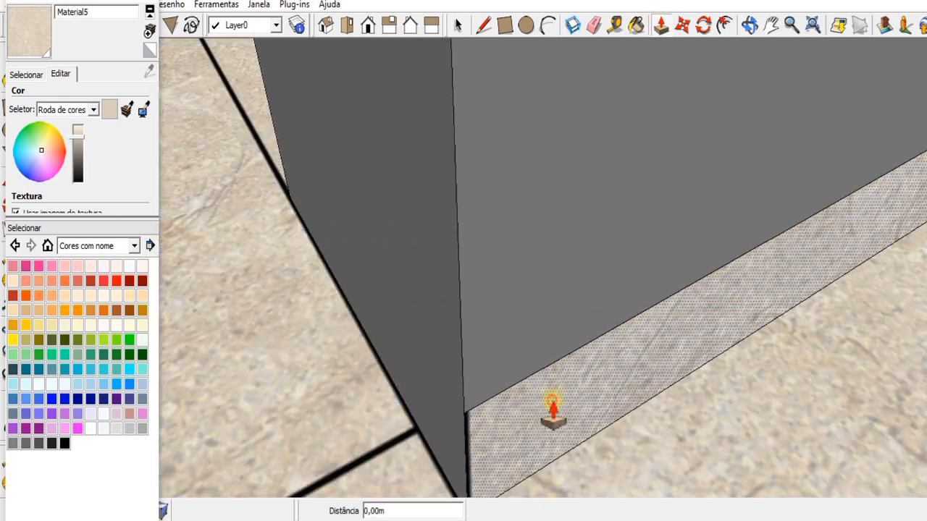
pyautogui.scroll(-8, 577, 441)
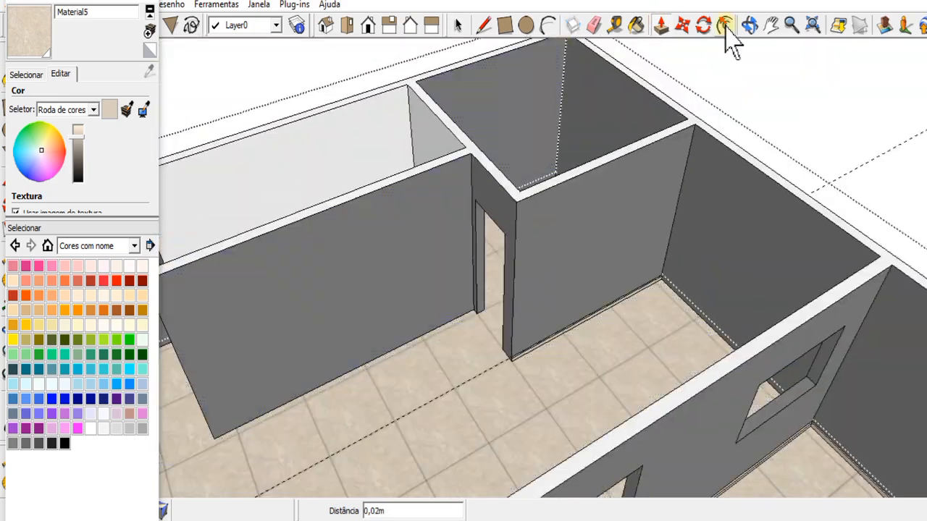
# - Erase the construction guide lines that run across the house model
pyautogui.click(750, 26)
pyautogui.scroll(3, 490, 311)
pyautogui.scroll(-8, 500, 311)
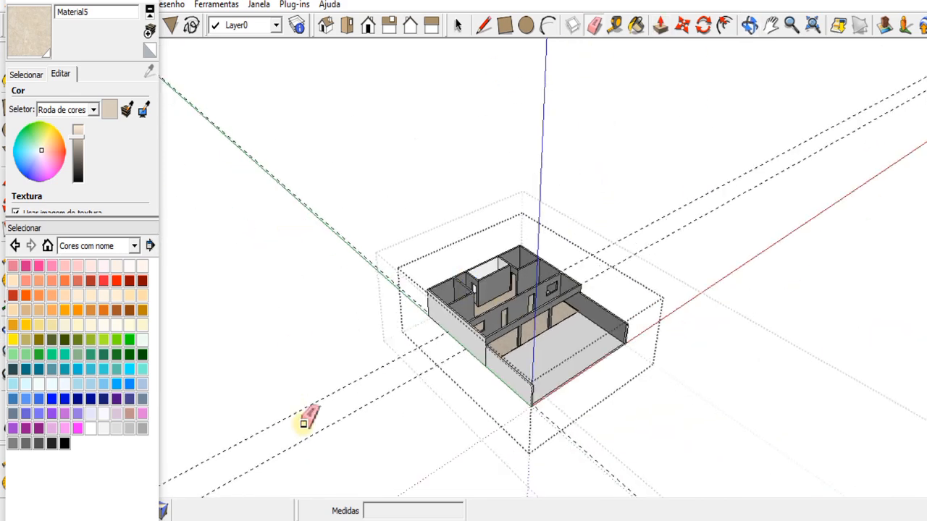
pyautogui.scroll(6, 525, 360)
# - Create a new material using the white marble texture image 1 from the Rejuntes Escuros folder
pyautogui.click(750, 26)
pyautogui.moveTo(681, 152); pyautogui.dragTo(513, 281)
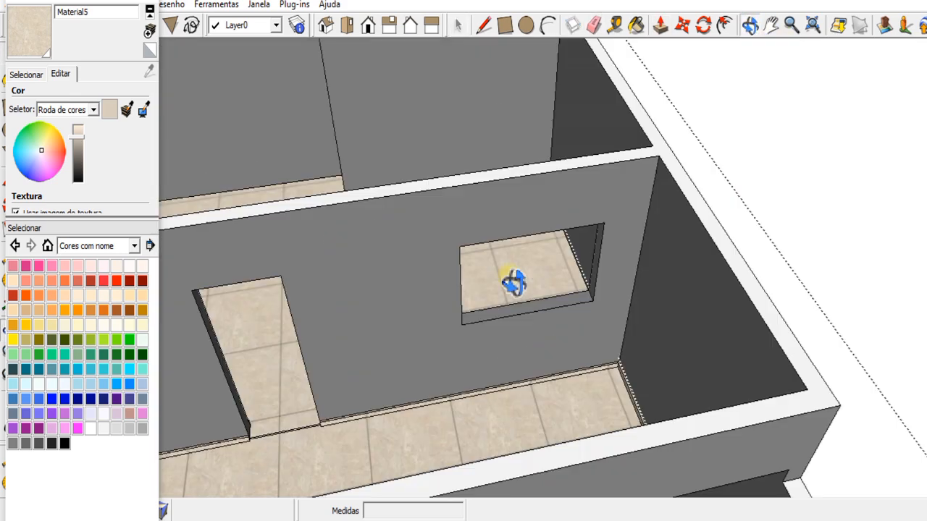
pyautogui.scroll(5, 521, 268)
pyautogui.moveTo(575, 186); pyautogui.dragTo(385, 284)
pyautogui.click(150, 31)
pyautogui.click(161, 219)
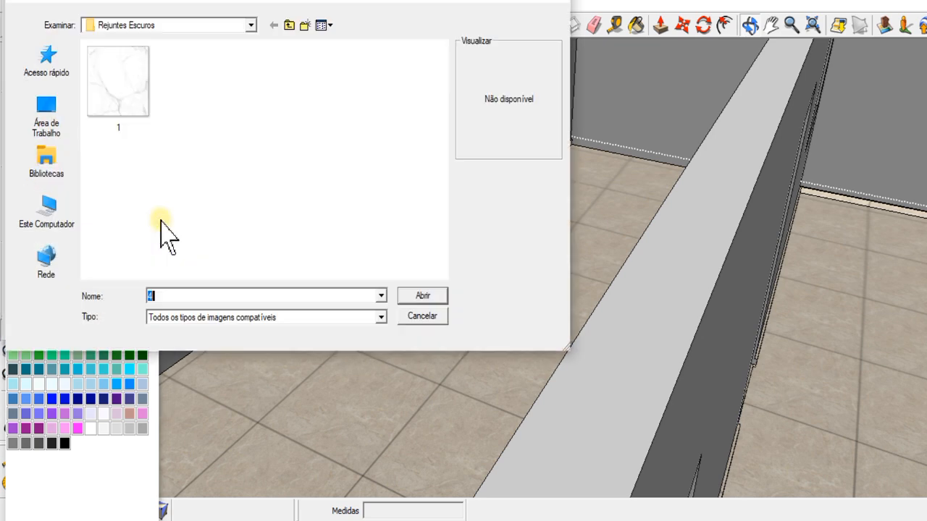
pyautogui.click(119, 85)
pyautogui.click(422, 294)
pyautogui.click(56, 327)
# - Paint the inner room's end wall and the adjoining dividing wall with the new white marble material
pyautogui.scroll(-5, 464, 239)
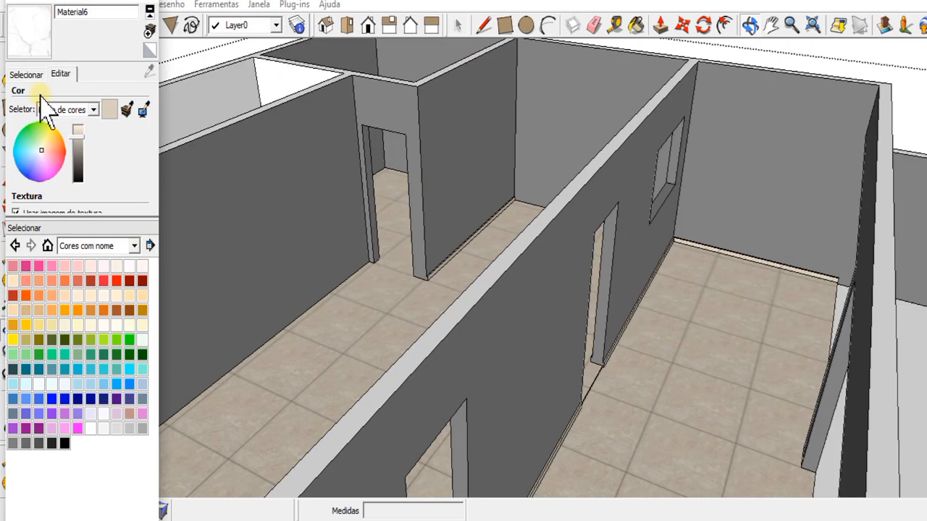
pyautogui.click(35, 34)
pyautogui.scroll(5, 581, 104)
pyautogui.click(581, 104)
pyautogui.scroll(-3, 581, 104)
pyautogui.click(484, 188)
pyautogui.scroll(-2, 484, 188)
pyautogui.scroll(3, 491, 259)
pyautogui.scroll(-3, 579, 283)
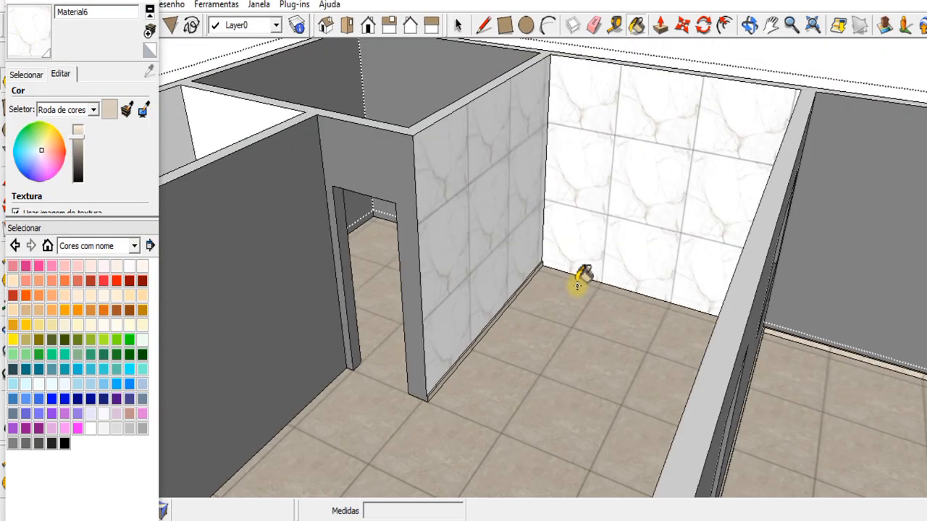
# - Create a second white marble material from the 1.jpg texture, editing its texture width
pyautogui.scroll(1, 579, 283)
pyautogui.click(751, 31)
pyautogui.scroll(1, 633, 139)
pyautogui.moveTo(632, 138); pyautogui.dragTo(625, 118)
pyautogui.scroll(4, 625, 118)
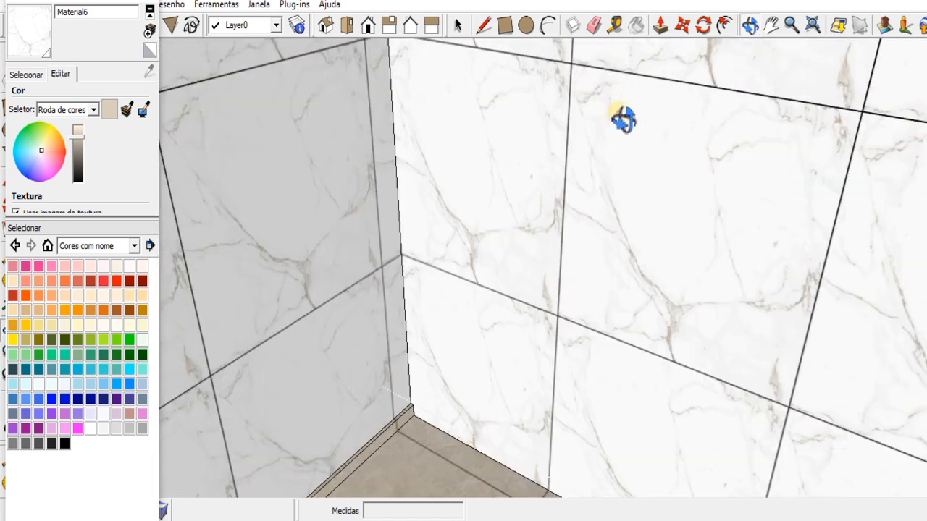
pyautogui.scroll(-5, 625, 191)
pyautogui.scroll(1, 483, 189)
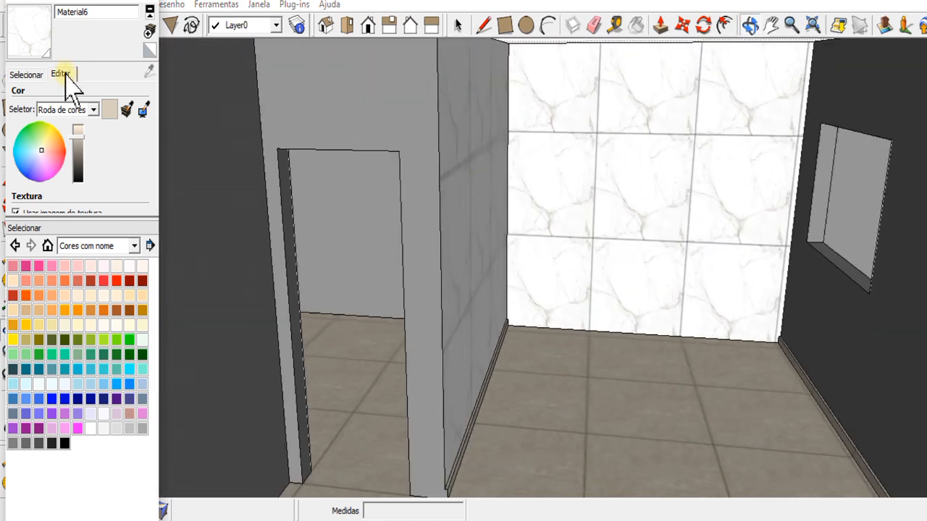
pyautogui.click(149, 31)
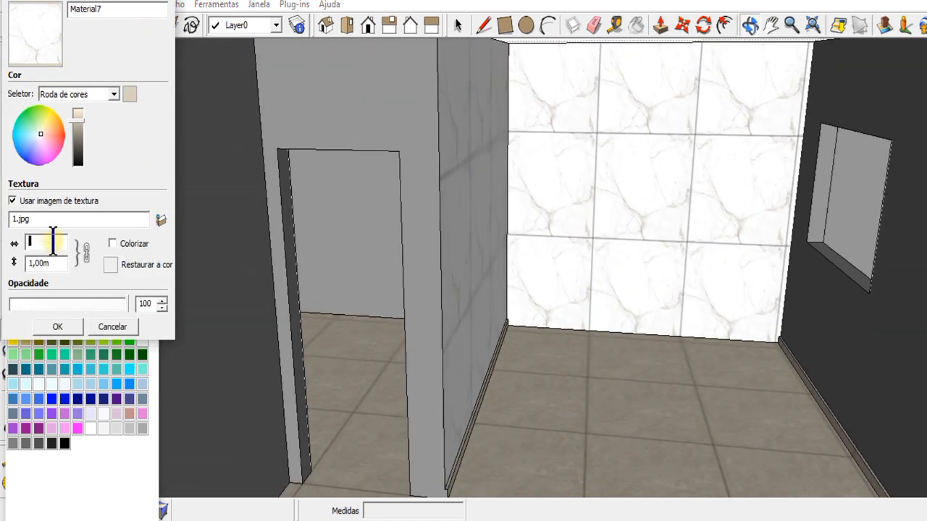
pyautogui.click(57, 327)
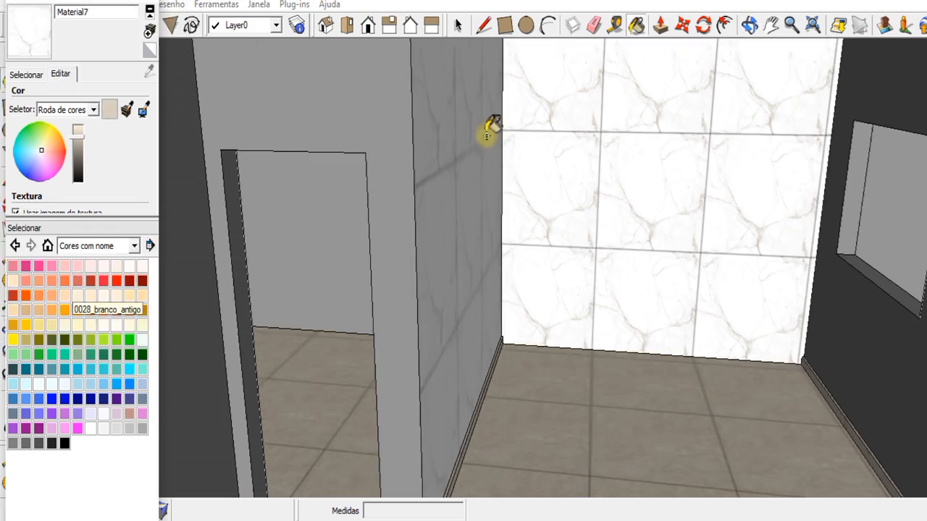
# - Apply the second marble material to the inner room's end wall and continue onto its neighbouring wall
pyautogui.click(558, 200)
pyautogui.scroll(-4, 555, 269)
pyautogui.scroll(4, 713, 233)
pyautogui.click(312, 196)
pyautogui.scroll(-6, 210, 239)
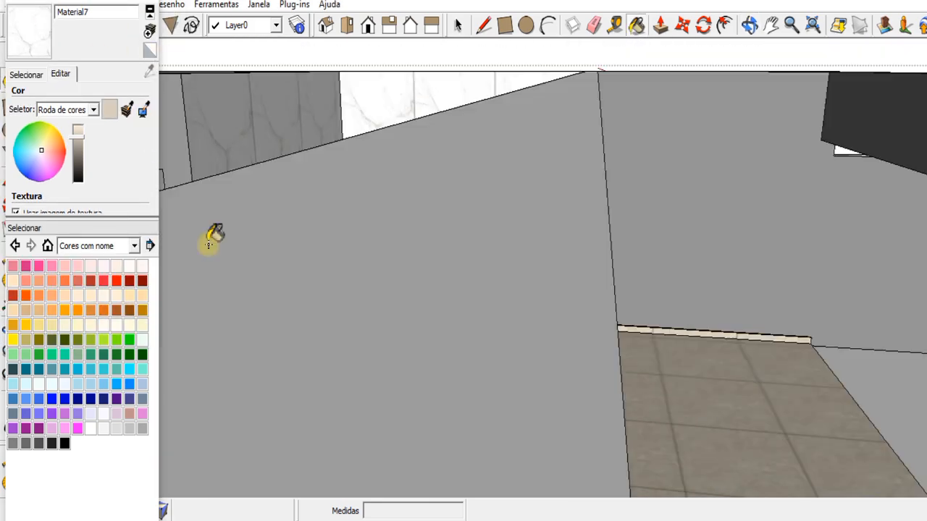
# - Push the skirting flush into the marble-clad dividing wall and erase its leftover edge
pyautogui.click(751, 26)
pyautogui.moveTo(550, 145); pyautogui.dragTo(554, 366)
pyautogui.scroll(5, 554, 366)
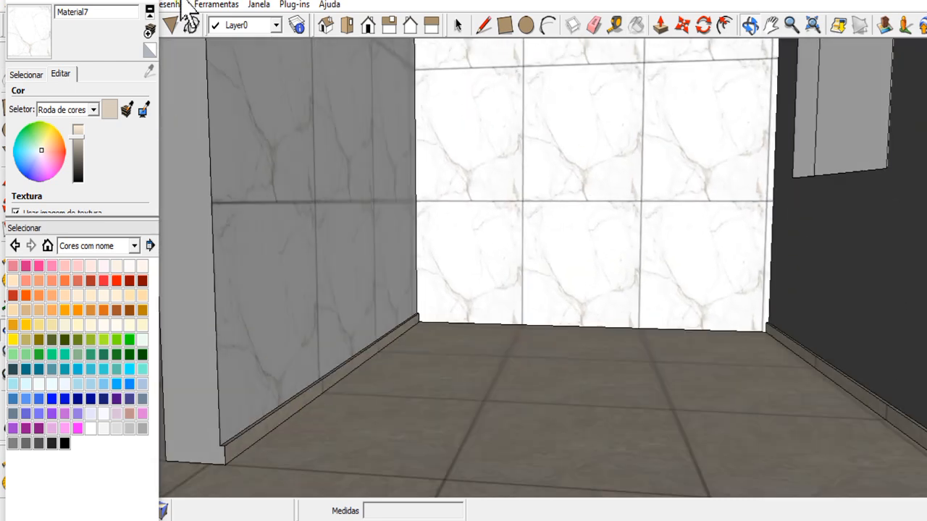
pyautogui.scroll(4, 352, 379)
pyautogui.click(661, 25)
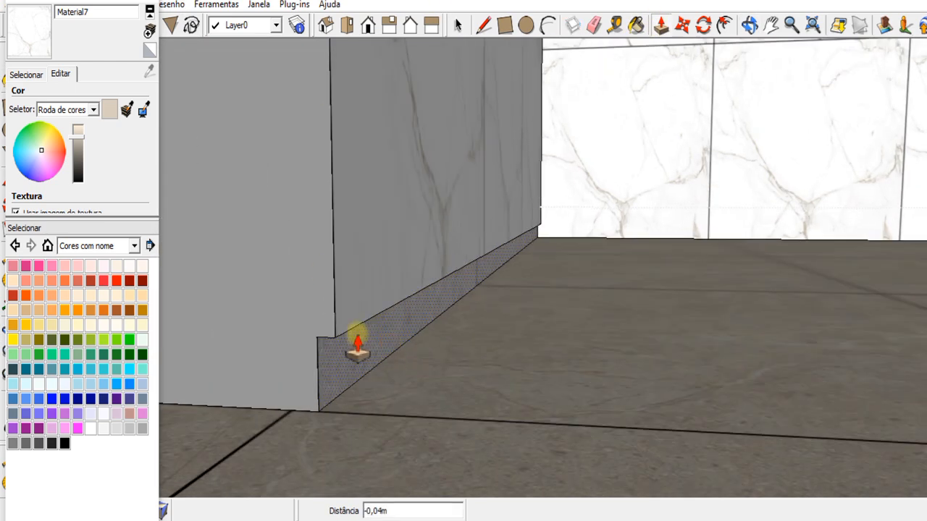
pyautogui.scroll(1, 365, 322)
pyautogui.click(364, 323)
pyautogui.scroll(-5, 343, 430)
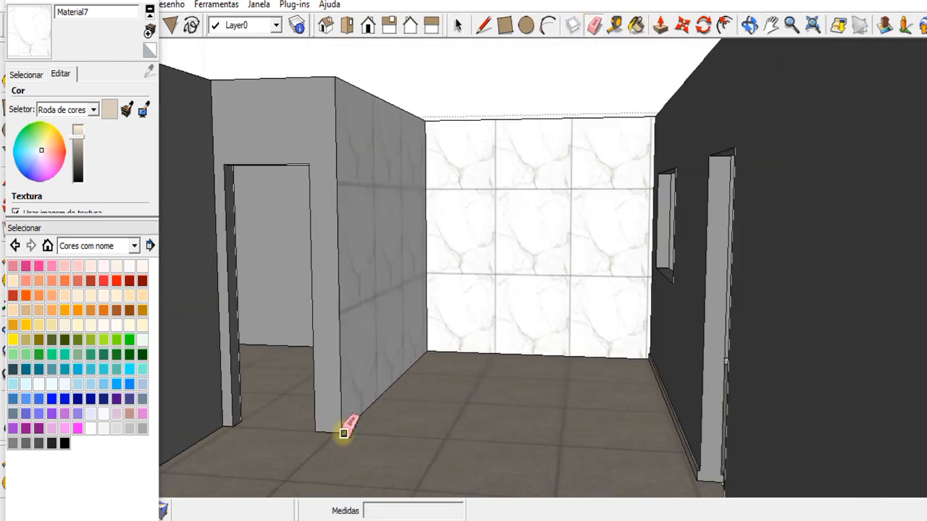
# - Push the skirting strip on the opposite wall, beside the doorway, back flush with the wall face
pyautogui.scroll(5, 702, 480)
pyautogui.click(660, 26)
pyautogui.scroll(2, 701, 363)
pyautogui.doubleClick(700, 361)
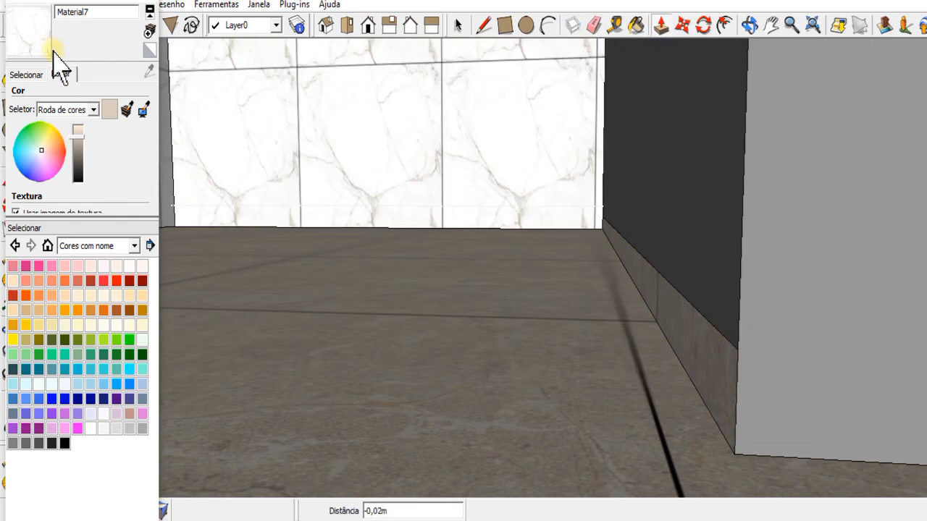
# - Try painting the wall opposite the dividing wall with the Material7 marble
pyautogui.click(47, 45)
pyautogui.click(670, 210)
pyautogui.moveTo(670, 210)
pyautogui.mouseDown(button='middle')
pyautogui.moveTo(646, 134)
pyautogui.moveTo(822, 124)
pyautogui.moveTo(761, 126)
pyautogui.mouseUp(button='middle')
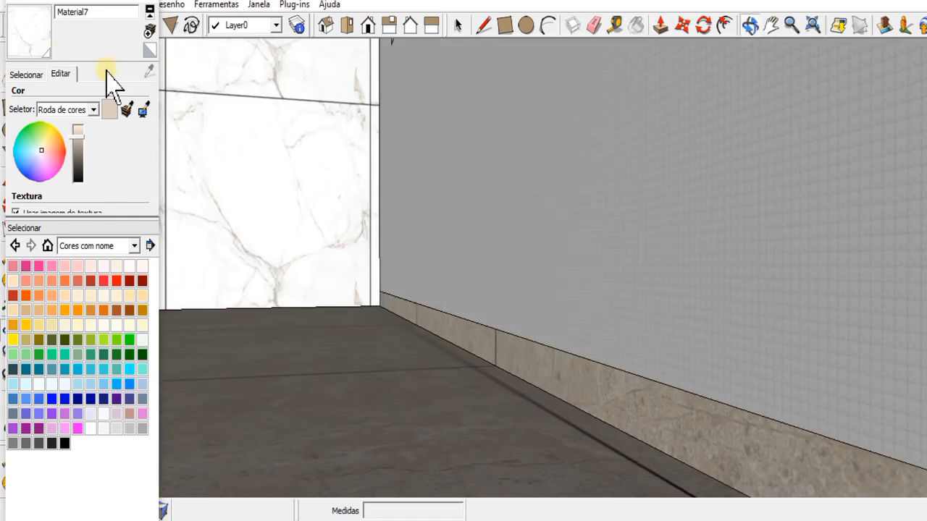
# - Paint the opposite wall and its flattened skirting strip with the Material6 marble and remove the edge between them
pyautogui.click(26, 74)
pyautogui.click(51, 128)
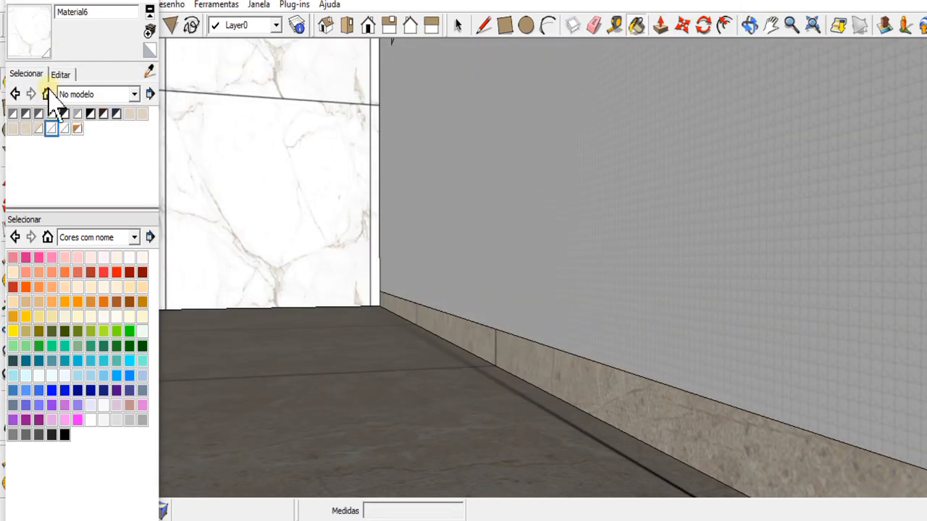
pyautogui.click(616, 217)
pyautogui.click(524, 346)
pyautogui.click(594, 27)
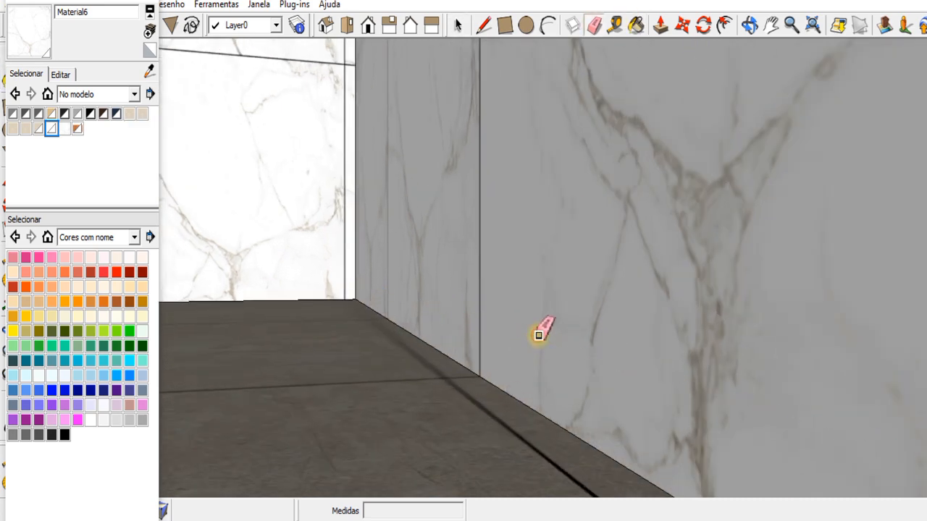
# - Sample the gray 0133_cinza material and apply it to the wall section outside the inner marble room
pyautogui.scroll(-6, 506, 334)
pyautogui.scroll(-8, 507, 158)
pyautogui.click(750, 26)
pyautogui.moveTo(616, 181); pyautogui.dragTo(770, 268)
pyautogui.scroll(4, 760, 231)
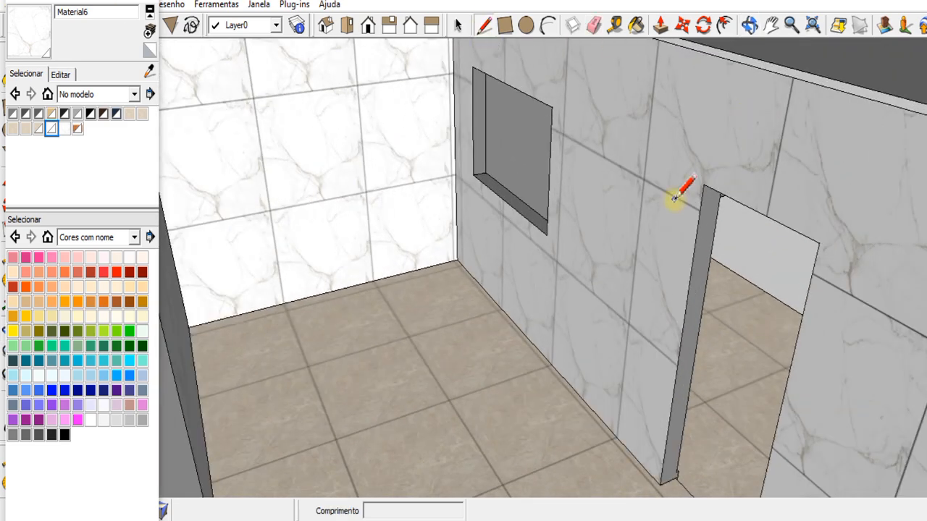
pyautogui.click(150, 74)
pyautogui.scroll(-3, 377, 188)
pyautogui.scroll(1, 749, 69)
pyautogui.click(748, 71)
pyautogui.click(599, 226)
# - Place a guide at skirting height along the base of the large gray wall between the two doorways
pyautogui.scroll(-7, 515, 181)
pyautogui.scroll(1, 513, 181)
pyautogui.click(750, 25)
pyautogui.moveTo(693, 94); pyautogui.dragTo(180, 307)
pyautogui.scroll(4, 579, 337)
pyautogui.moveTo(579, 336)
pyautogui.mouseDown()
pyautogui.moveTo(621, 343)
pyautogui.moveTo(590, 347)
pyautogui.mouseUp()
pyautogui.click(615, 26)
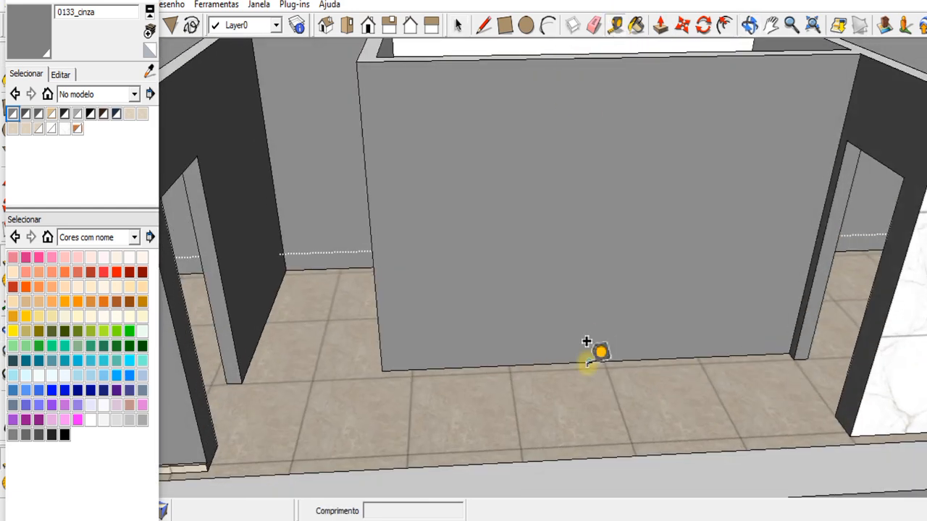
pyautogui.scroll(3, 587, 341)
pyautogui.click(565, 364)
# - Draw the skirting's upper edge along the guide across the full width of the large gray wall
pyautogui.scroll(-3, 566, 344)
pyautogui.click(483, 26)
pyautogui.scroll(3, 824, 342)
pyautogui.click(823, 342)
pyautogui.scroll(-4, 548, 352)
pyautogui.scroll(5, 320, 348)
pyautogui.click(320, 349)
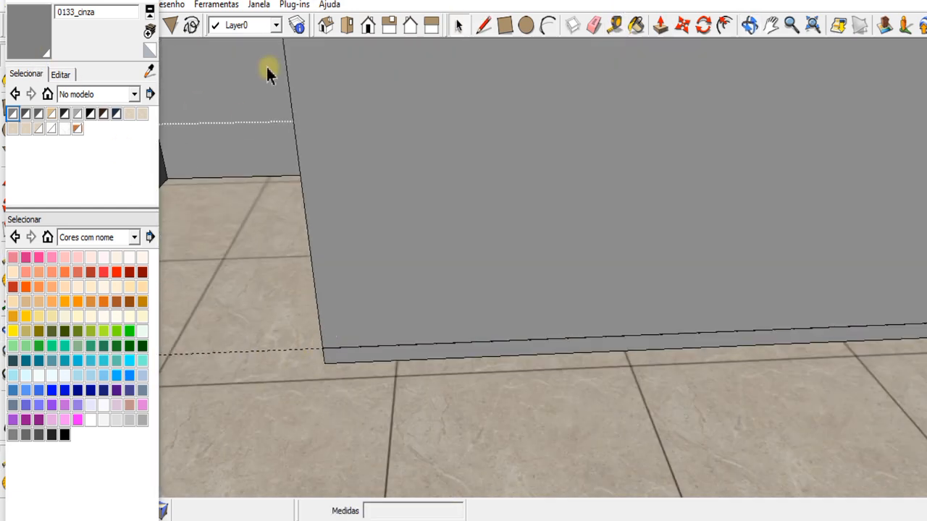
# - Paint the large gray wall's base strip with the sampled floor material Material5 and extrude it about 0.01 m
pyautogui.keyDown('alt'); pyautogui.click(260, 379); pyautogui.keyUp('alt')
pyautogui.scroll(2, 366, 350)
pyautogui.click(366, 350)
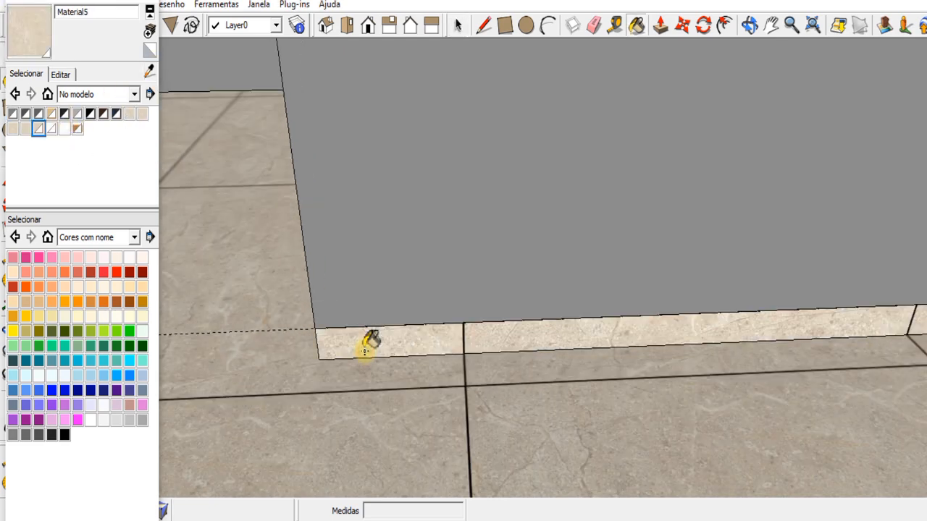
pyautogui.scroll(2, 565, 330)
pyautogui.click(562, 329)
pyautogui.scroll(-2, 563, 329)
pyautogui.scroll(5, 267, 321)
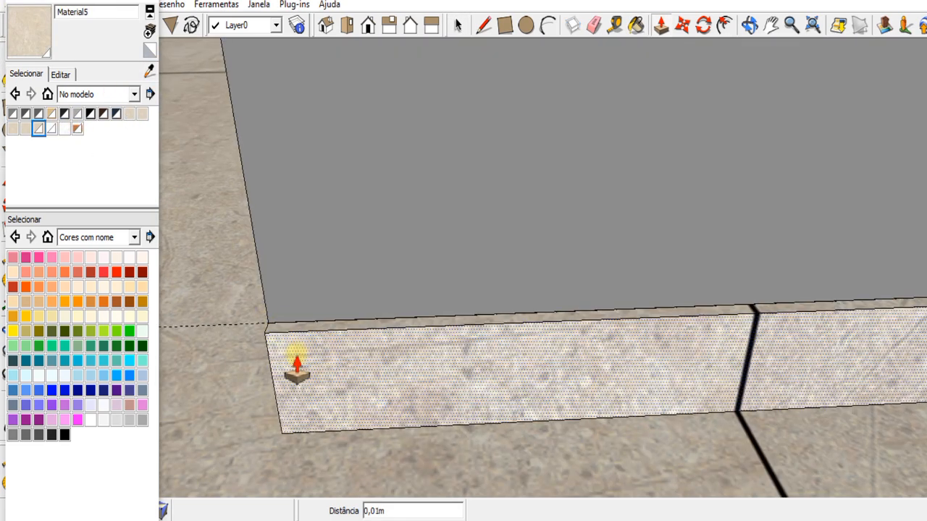
pyautogui.click(297, 355)
pyautogui.scroll(-5, 437, 349)
pyautogui.press('space')
# - Place a skirting-height guide across the wall ends on both sides of the doorway
pyautogui.scroll(-3, 383, 310)
pyautogui.scroll(2, 463, 278)
pyautogui.click(755, 25)
pyautogui.moveTo(558, 290); pyautogui.dragTo(838, 203)
pyautogui.scroll(5, 838, 202)
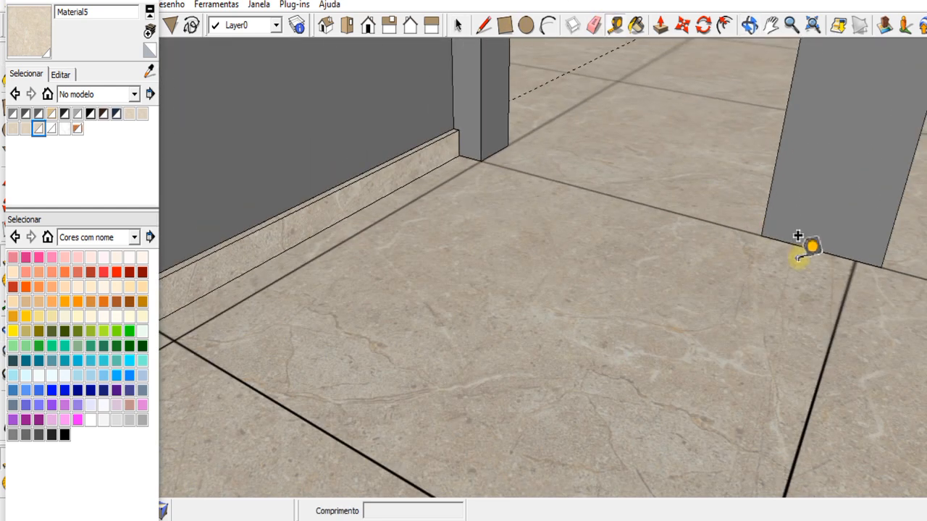
pyautogui.scroll(1, 797, 236)
pyautogui.click(798, 242)
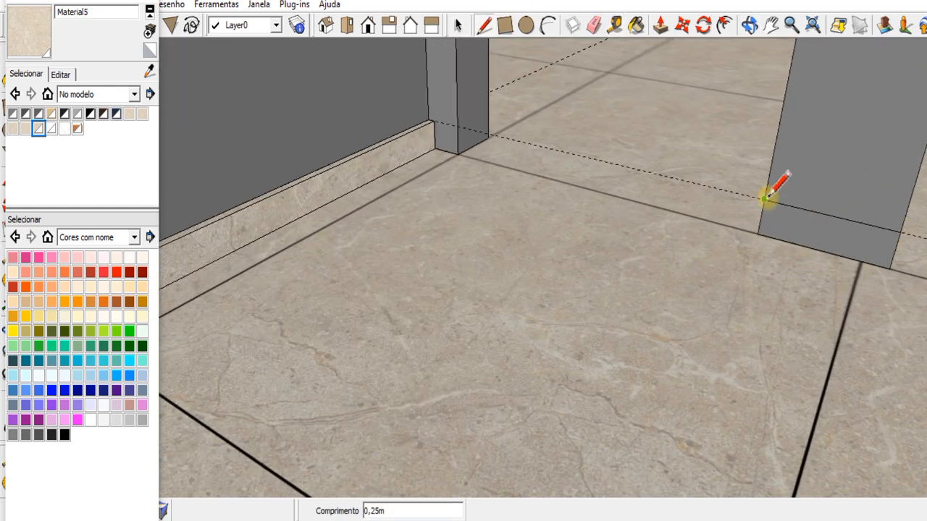
# - Paint the base strips on both doorway wall ends with the Material5 tile texture
pyautogui.click(28, 48)
pyautogui.click(443, 134)
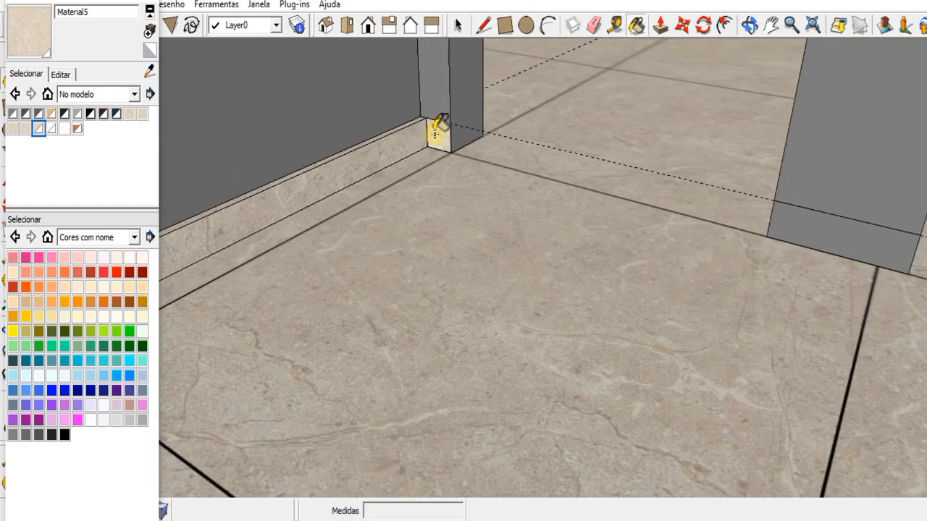
pyautogui.scroll(-1, 440, 132)
pyautogui.click(801, 228)
# - Extrude the base strips on both doorway wall ends about 0.02 m to form skirting
pyautogui.press('space')
pyautogui.press('p')
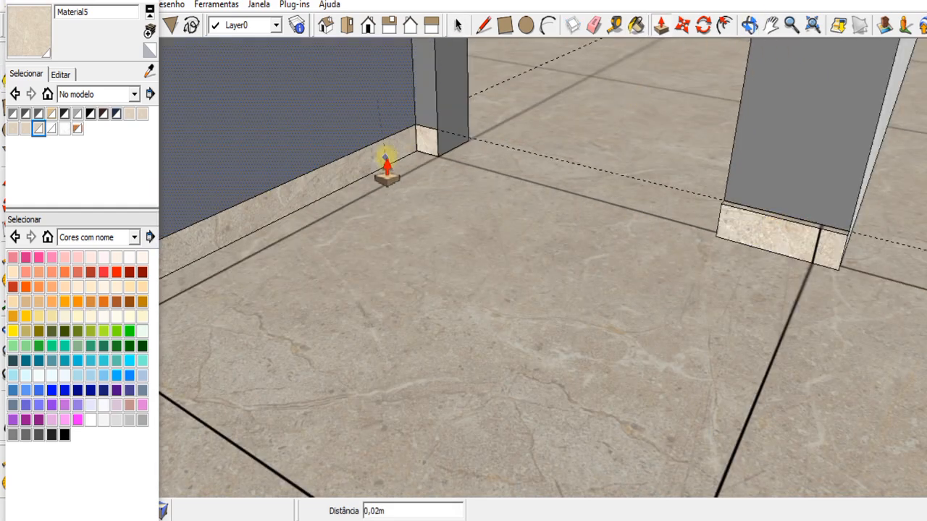
pyautogui.scroll(3, 386, 163)
pyautogui.scroll(-2, 307, 115)
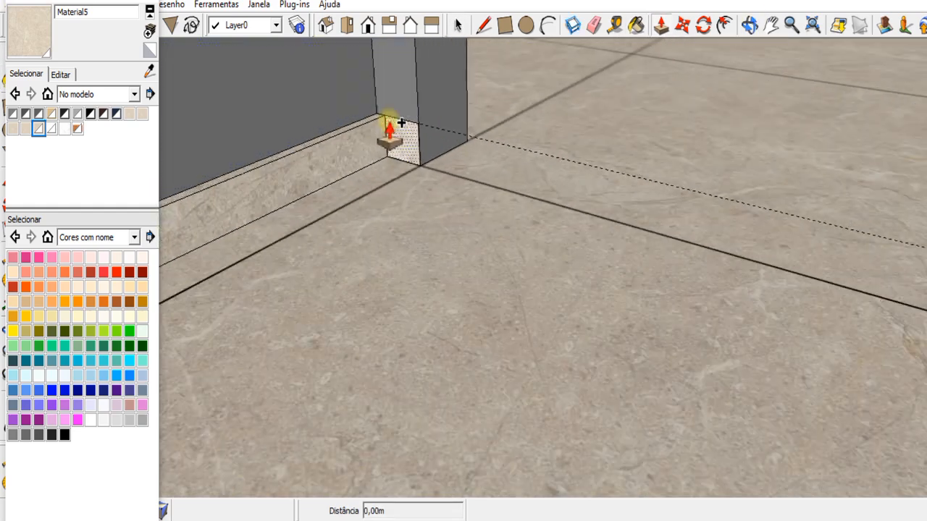
pyautogui.scroll(3, 391, 130)
pyautogui.doubleClick(398, 132)
pyautogui.press('space')
pyautogui.scroll(-6, 376, 137)
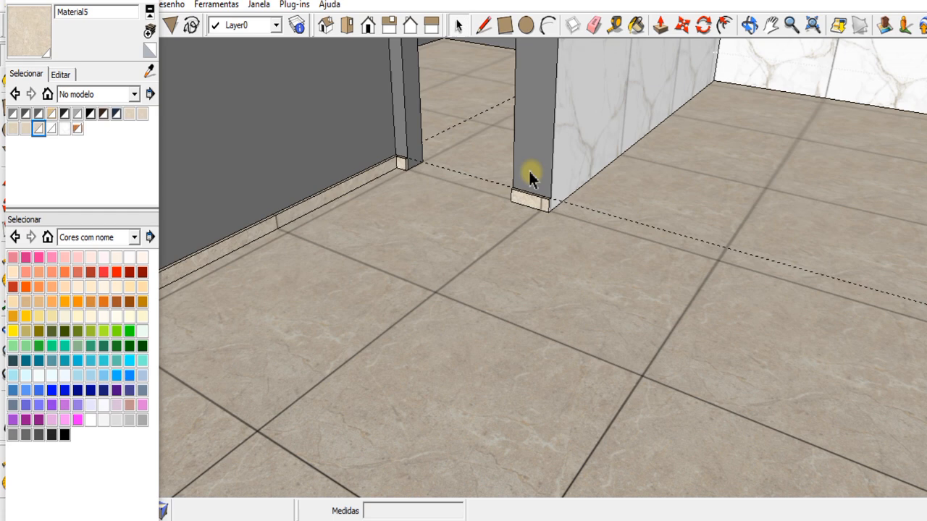
# - Place a skirting-height guide along the base of the next room's bare walls
pyautogui.click(596, 25)
pyautogui.scroll(-5, 505, 242)
pyautogui.moveTo(504, 242)
pyautogui.mouseDown(button='middle')
pyautogui.moveTo(566, 129)
pyautogui.moveTo(496, 143)
pyautogui.moveTo(442, 247)
pyautogui.moveTo(552, 230)
pyautogui.moveTo(448, 137)
pyautogui.moveTo(377, 22)
pyautogui.mouseUp(button='middle')
pyautogui.scroll(-5, 567, 129)
pyautogui.scroll(4, 497, 143)
pyautogui.scroll(4, 552, 231)
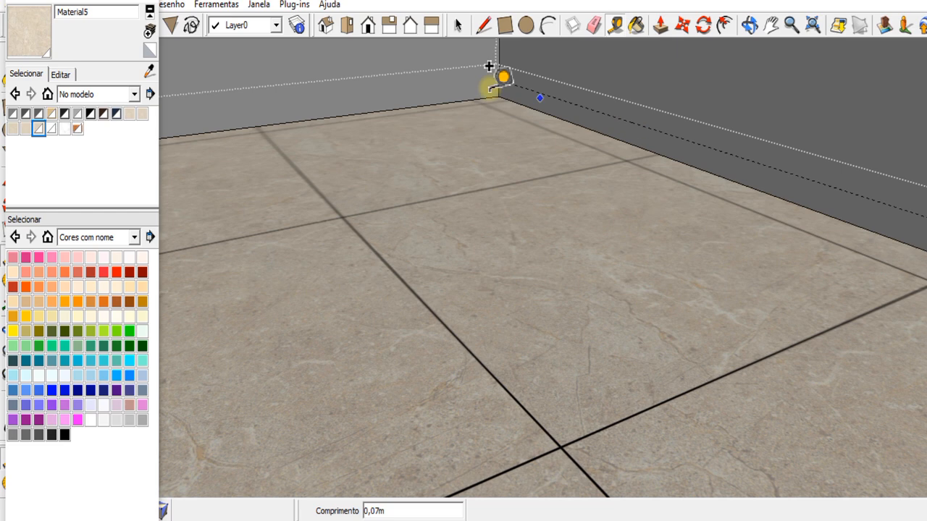
# - Draw a skirting edge about 3.00 m long along the guide at the base of the next room's light gray wall
pyautogui.press('l')
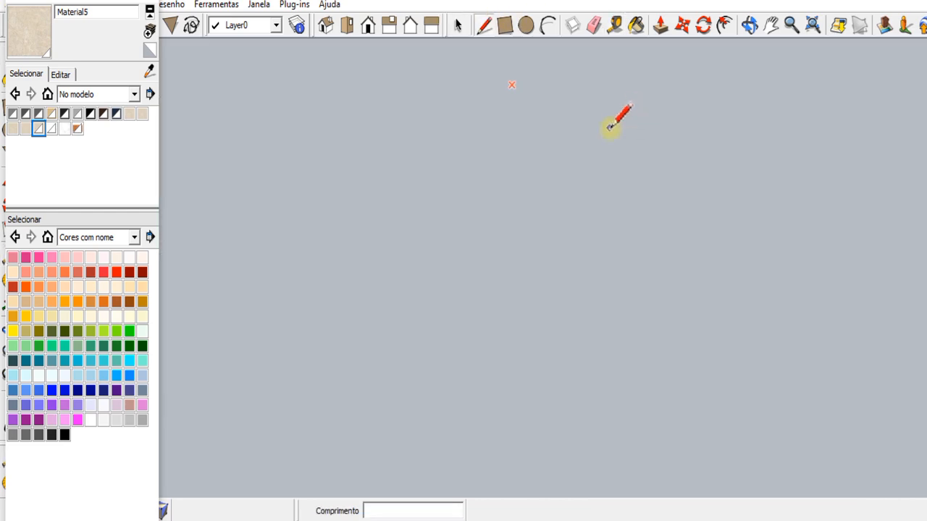
pyautogui.click(754, 25)
pyautogui.moveTo(731, 79); pyautogui.dragTo(531, 129)
pyautogui.click(767, 28)
pyautogui.click(748, 24)
pyautogui.moveTo(586, 120)
pyautogui.mouseDown()
pyautogui.moveTo(668, 147)
pyautogui.moveTo(679, 130)
pyautogui.moveTo(597, 131)
pyautogui.mouseUp()
pyautogui.click(765, 29)
pyautogui.click(750, 25)
pyautogui.moveTo(779, 86); pyautogui.dragTo(673, 105)
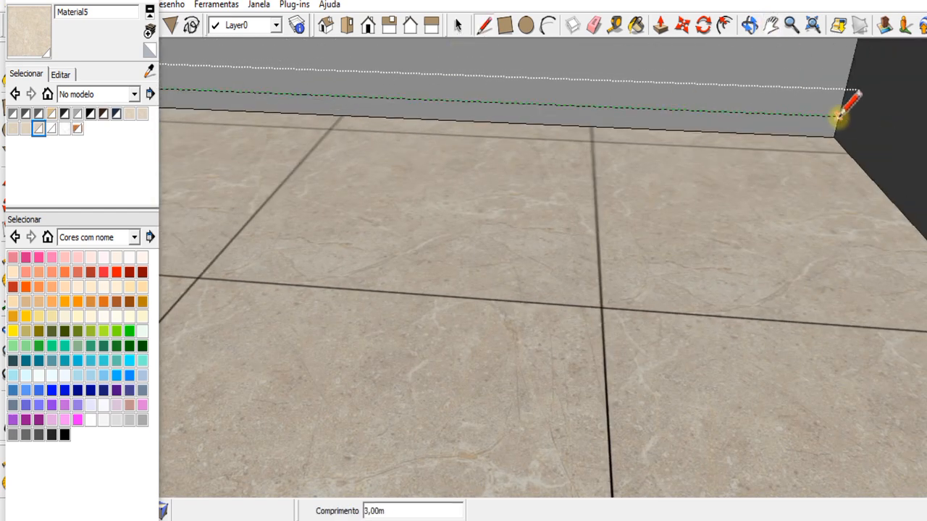
# - Paint the new base strip with the Material5 tile texture and extrude it into skirting
pyautogui.click(39, 128)
pyautogui.scroll(3, 281, 100)
pyautogui.click(281, 100)
pyautogui.scroll(-2, 364, 148)
pyautogui.click(662, 27)
pyautogui.scroll(5, 581, 126)
pyautogui.scroll(-6, 581, 126)
# - Place a skirting-height guide along the adjacent wall, starting at the finished skirting's corner
pyautogui.click(750, 26)
pyautogui.moveTo(677, 149); pyautogui.dragTo(546, 160)
pyautogui.click(770, 27)
pyautogui.moveTo(536, 125); pyautogui.dragTo(713, 119)
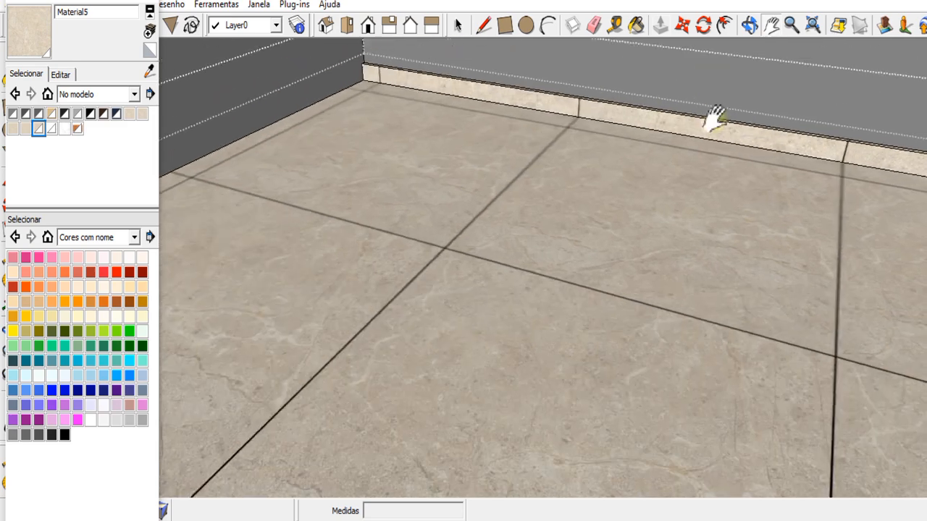
pyautogui.scroll(2, 287, 100)
pyautogui.click(286, 98)
pyautogui.scroll(-2, 393, 178)
# - Draw the skirting's upper edge along the guide on the adjacent wall
pyautogui.click(484, 26)
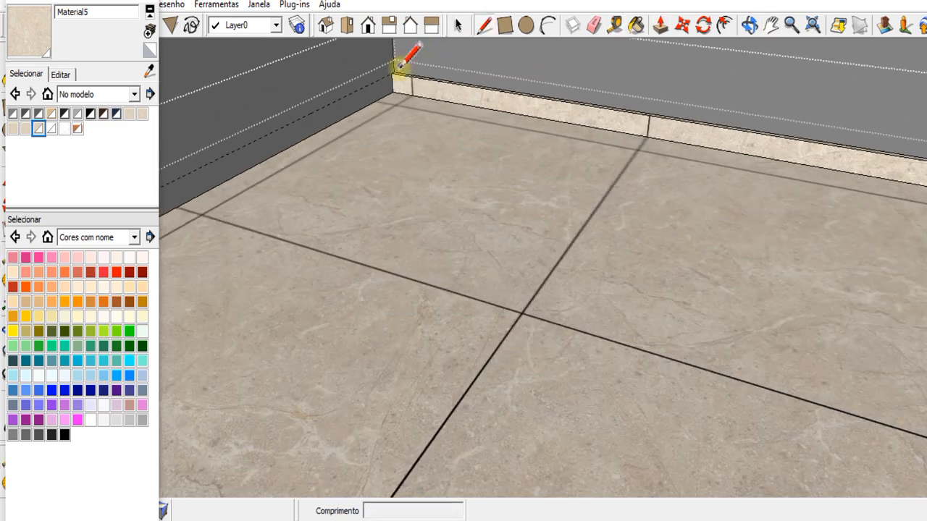
pyautogui.click(752, 26)
pyautogui.moveTo(702, 137); pyautogui.dragTo(580, 145)
pyautogui.click(770, 27)
pyautogui.moveTo(615, 102); pyautogui.dragTo(922, 85)
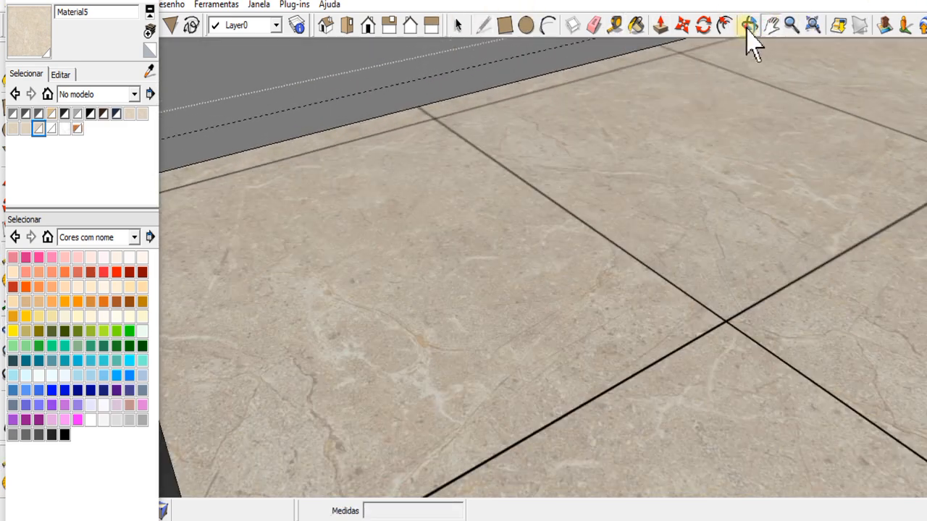
pyautogui.click(749, 27)
pyautogui.moveTo(710, 137); pyautogui.dragTo(580, 145)
# - Paint the adjacent wall's base strip with the Material5 tile texture and extrude it by the same distance
pyautogui.click(640, 26)
pyautogui.scroll(2, 579, 113)
pyautogui.click(564, 121)
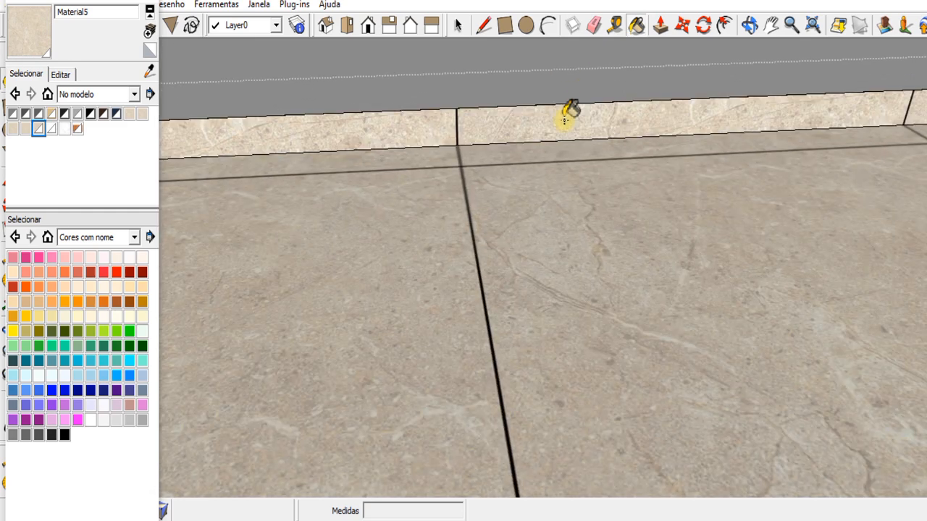
pyautogui.doubleClick(614, 114)
pyautogui.scroll(-4, 613, 116)
# - Draw a skirting edge about 2.08 m long across the next bare wall, from the finished skirting's corner to the wall's free end
pyautogui.click(750, 26)
pyautogui.moveTo(721, 163); pyautogui.dragTo(770, 169)
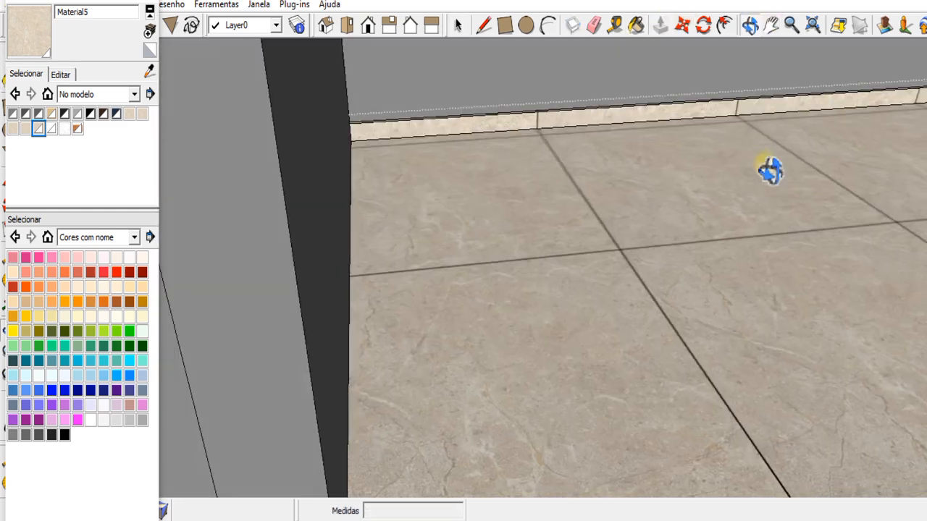
pyautogui.click(771, 26)
pyautogui.moveTo(753, 111); pyautogui.dragTo(606, 182)
pyautogui.click(750, 26)
pyautogui.moveTo(755, 217); pyautogui.dragTo(631, 223)
pyautogui.click(773, 27)
pyautogui.moveTo(497, 167); pyautogui.dragTo(500, 190)
pyautogui.click(751, 26)
pyautogui.click(771, 26)
pyautogui.moveTo(509, 118); pyautogui.dragTo(629, 141)
pyautogui.scroll(2, 629, 140)
pyautogui.click(751, 27)
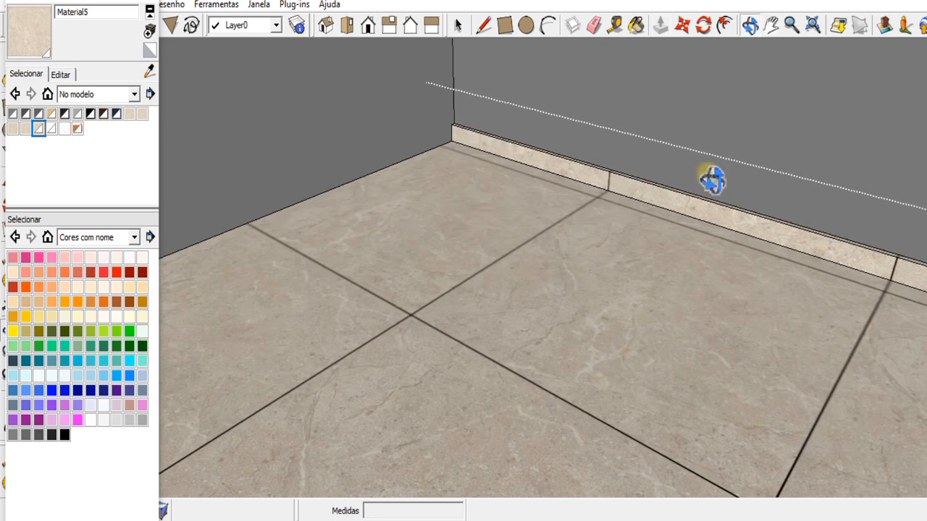
pyautogui.moveTo(712, 180); pyautogui.dragTo(579, 188)
pyautogui.click(769, 28)
pyautogui.moveTo(355, 155); pyautogui.dragTo(503, 147)
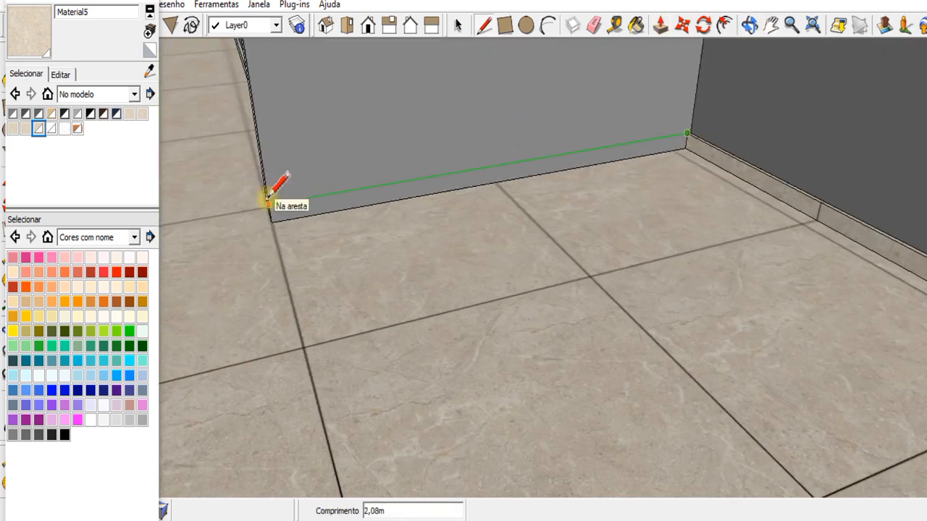
# - Paint the short wall's base strip with the Material5 tile texture and extrude it into skirting
pyautogui.click(634, 26)
pyautogui.scroll(2, 366, 197)
pyautogui.click(370, 198)
pyautogui.click(659, 26)
pyautogui.scroll(2, 619, 170)
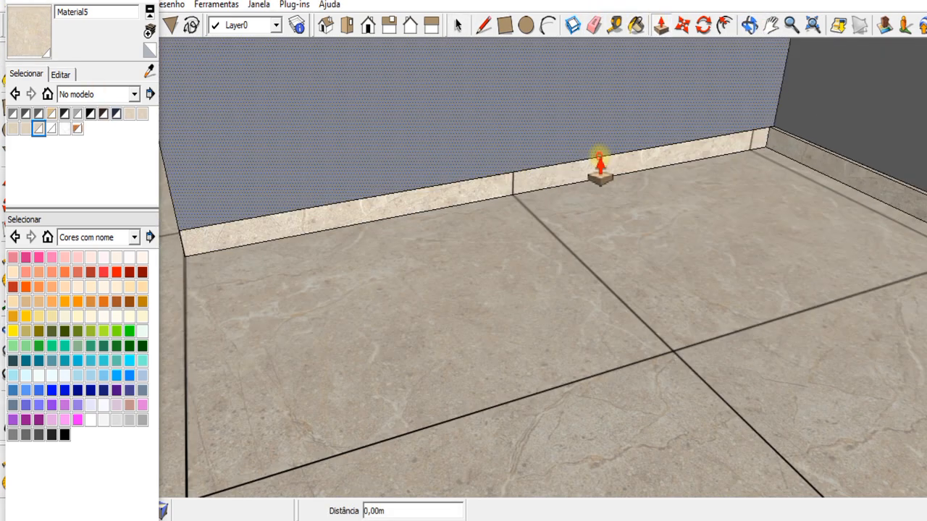
pyautogui.scroll(-2, 590, 173)
# - Draw a skirting edge about 0.10 m long across the narrow wall end at the opening
pyautogui.click(751, 26)
pyautogui.moveTo(702, 190); pyautogui.dragTo(660, 182)
pyautogui.click(771, 26)
pyautogui.click(750, 26)
pyautogui.scroll(4, 312, 147)
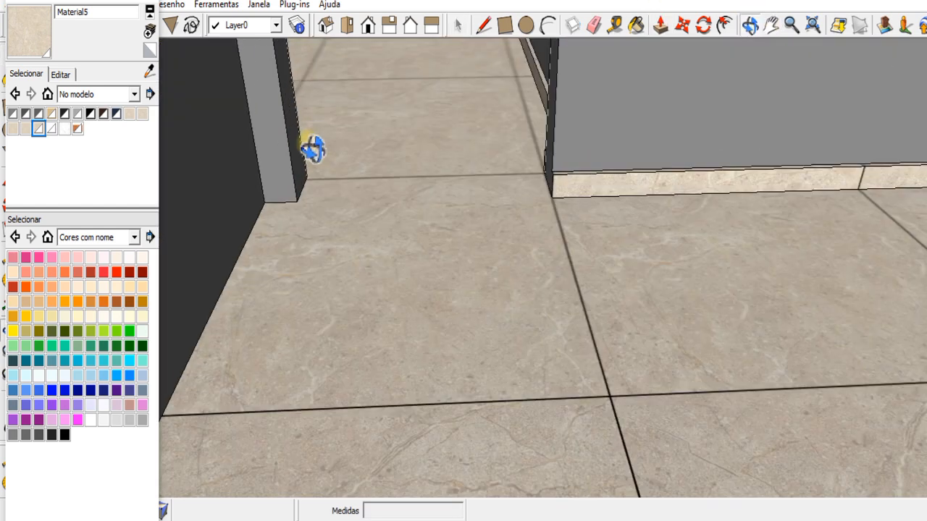
pyautogui.click(483, 26)
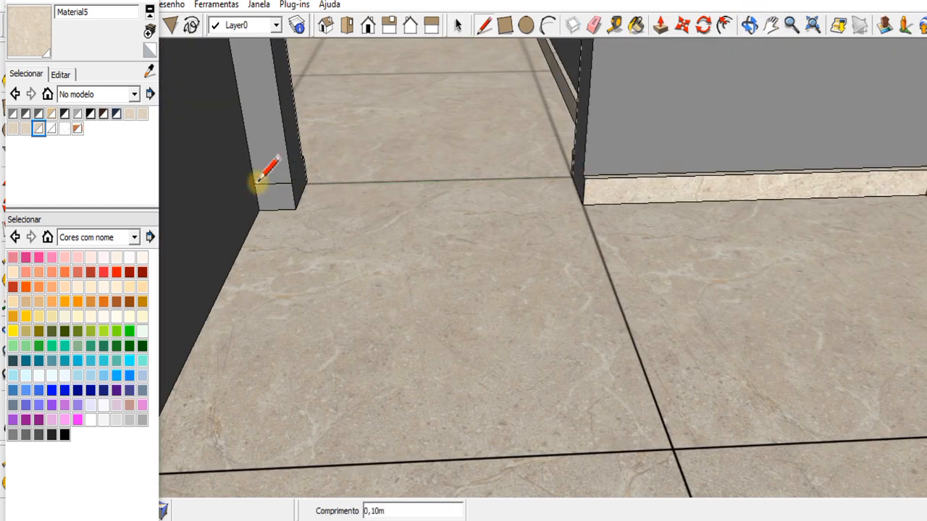
# - Paint the narrow wall end's base strip with the Material5 tile texture
pyautogui.click(29, 45)
pyautogui.scroll(3, 270, 190)
pyautogui.click(270, 191)
pyautogui.press('space')
pyautogui.scroll(-3, 425, 226)
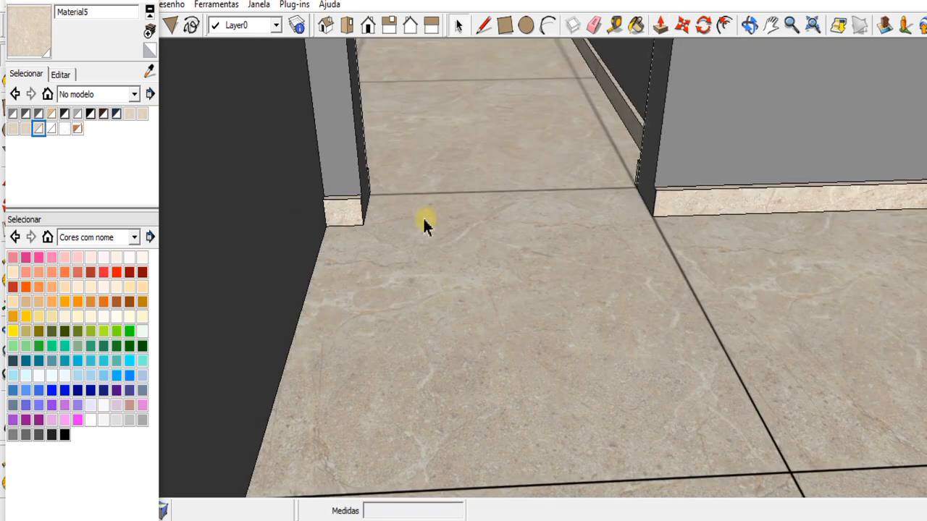
# - Place a skirting-height guide and outline the base strip along the long wall adjoining the narrow wall end
pyautogui.moveTo(712, 210); pyautogui.dragTo(674, 138, button='middle')
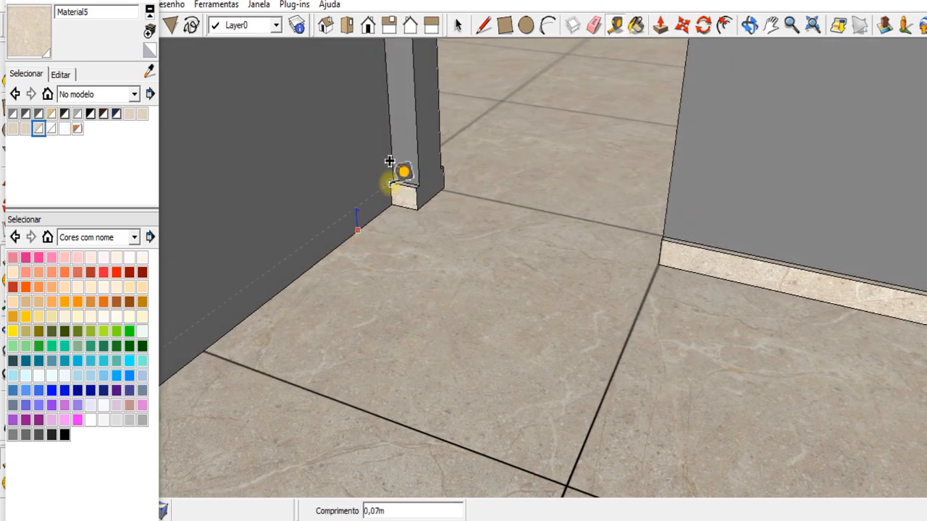
pyautogui.click(772, 26)
pyautogui.moveTo(362, 340); pyautogui.dragTo(848, 3)
pyautogui.click(751, 29)
pyautogui.moveTo(838, 172); pyautogui.dragTo(642, 102)
pyautogui.moveTo(887, 130); pyautogui.dragTo(635, 313)
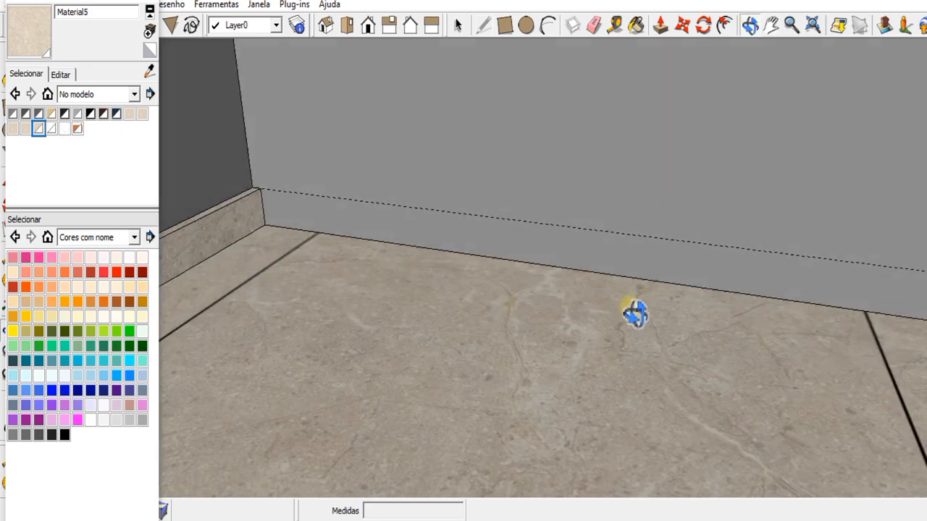
# - Paint the long wall's base strip with the Material5 tile texture
pyautogui.click(30, 49)
pyautogui.click(315, 216)
pyautogui.scroll(1, 315, 219)
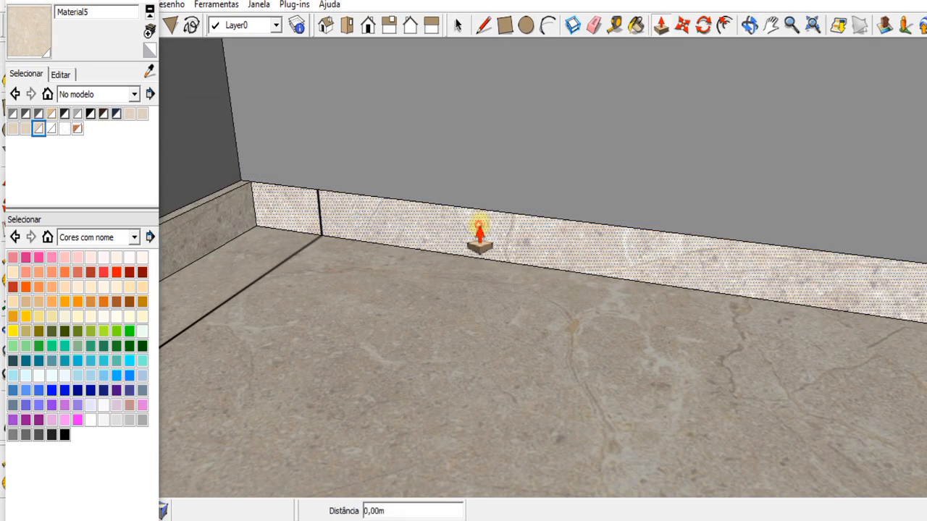
# - Place a skirting-height guide above the floor edge of the wall in the next room
pyautogui.scroll(-3, 479, 233)
pyautogui.press('space')
pyautogui.click(370, 25)
pyautogui.click(750, 26)
pyautogui.moveTo(536, 268); pyautogui.dragTo(488, 434)
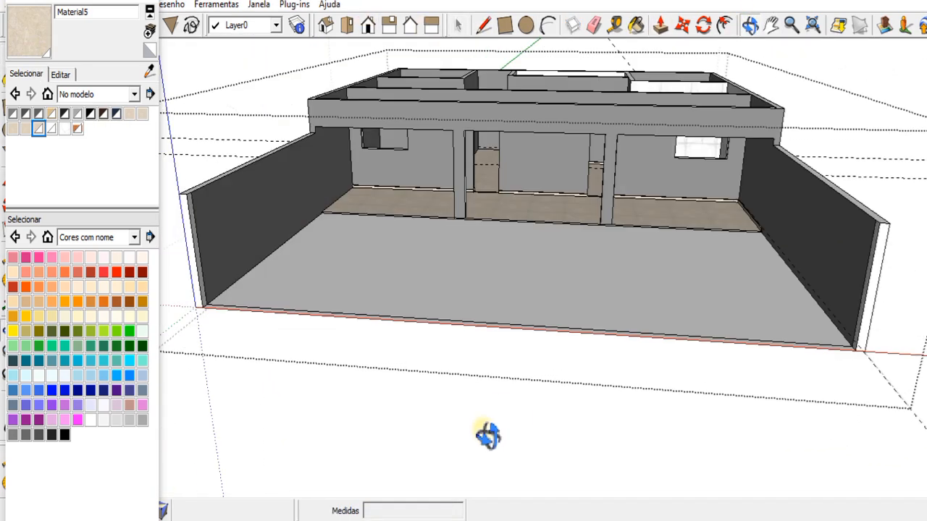
pyautogui.scroll(6, 606, 211)
pyautogui.moveTo(594, 195); pyautogui.dragTo(539, 155)
pyautogui.moveTo(539, 155)
pyautogui.mouseDown(button='middle')
pyautogui.moveTo(546, 171)
pyautogui.moveTo(716, 192)
pyautogui.moveTo(629, 211)
pyautogui.moveTo(629, 235)
pyautogui.mouseUp(button='middle')
pyautogui.click(595, 26)
pyautogui.scroll(-5, 613, 192)
pyautogui.click(751, 30)
pyautogui.moveTo(655, 116); pyautogui.dragTo(517, 355)
pyautogui.scroll(3, 516, 355)
pyautogui.moveTo(516, 355); pyautogui.dragTo(498, 378, button='middle')
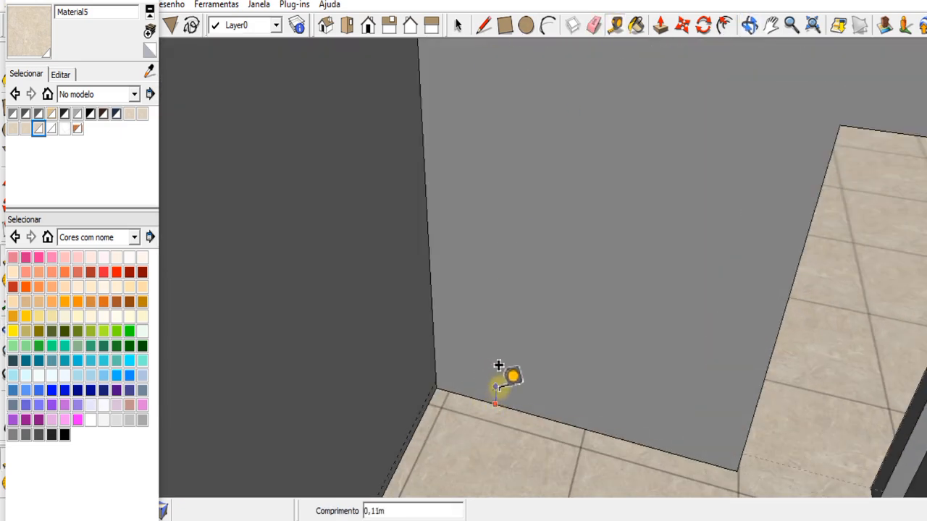
# - Draw a skirting edge about 3.00 m long across the room's wall between its two corners
pyautogui.click(750, 27)
pyautogui.scroll(-5, 449, 289)
pyautogui.moveTo(449, 290); pyautogui.dragTo(325, 326)
pyautogui.scroll(5, 267, 331)
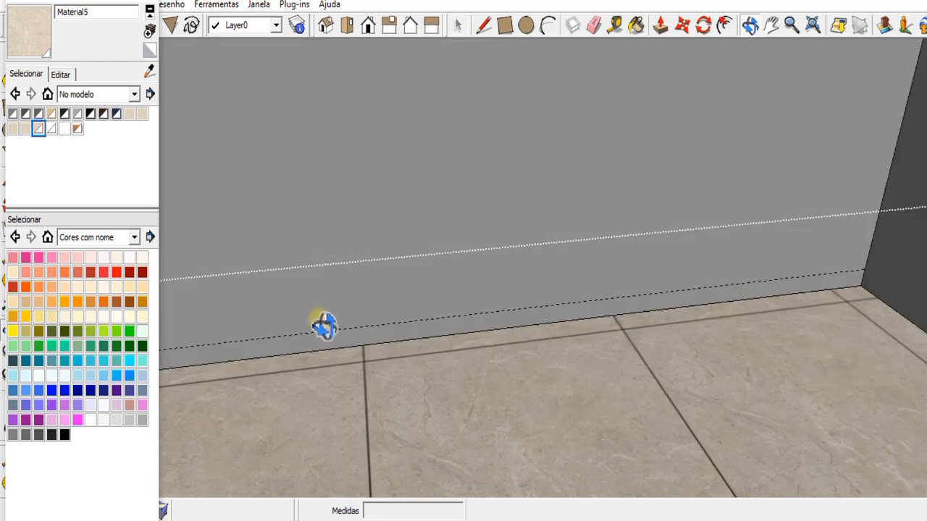
pyautogui.click(875, 239)
pyautogui.scroll(-2, 621, 290)
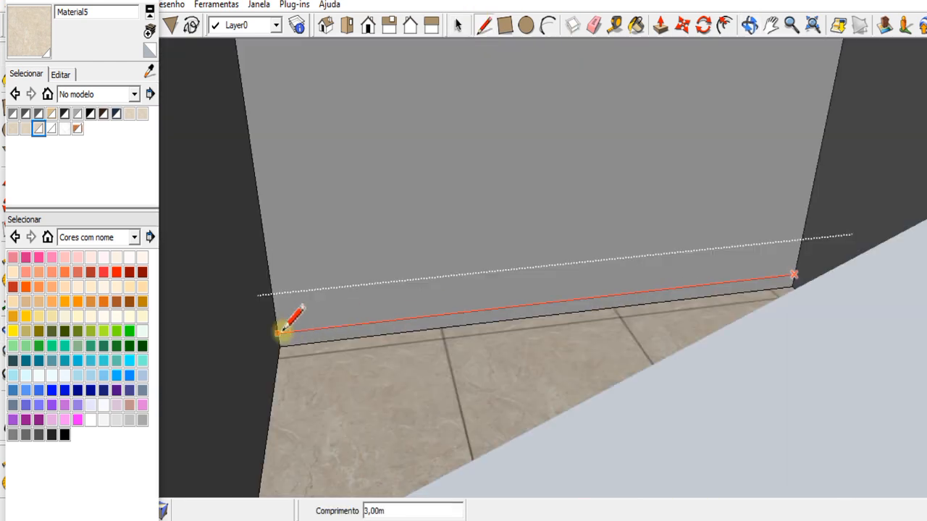
# - Paint the 3.00 m wall's base strip with the Material5 tile texture and extrude it by the previous skirting thickness
pyautogui.click(16, 23)
pyautogui.scroll(3, 358, 334)
pyautogui.click(351, 327)
pyautogui.doubleClick(515, 313)
pyautogui.scroll(-2, 522, 319)
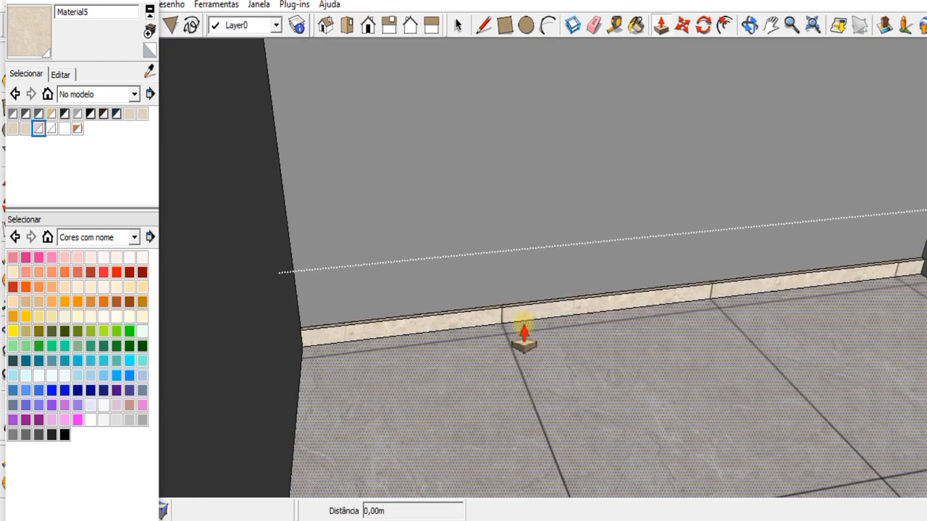
# - Place a skirting-height guide on the adjoining wall and start its skirting edge from the corner
pyautogui.click(749, 26)
pyautogui.moveTo(725, 230); pyautogui.dragTo(453, 250)
pyautogui.click(615, 26)
pyautogui.scroll(1, 370, 311)
pyautogui.click(362, 300)
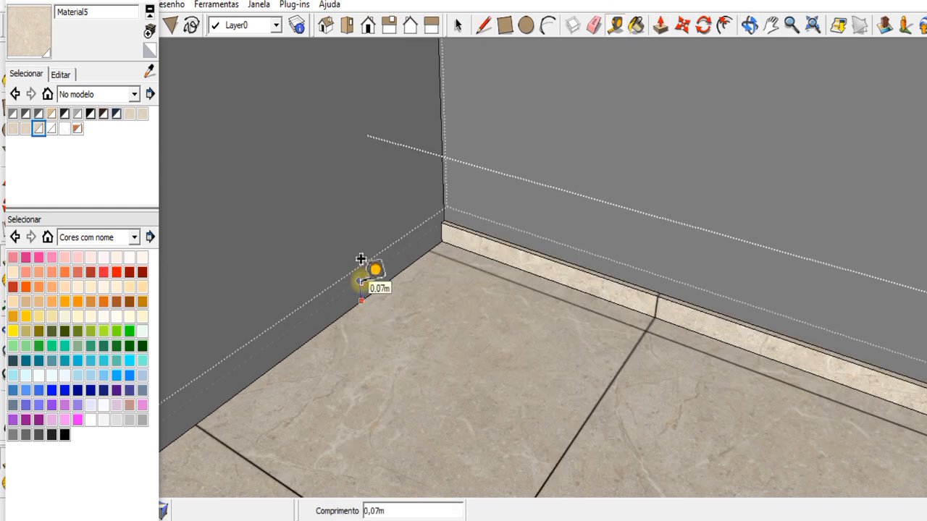
pyautogui.click(481, 26)
pyautogui.click(443, 222)
# - Paint the adjoining wall's base strip with the Material5 tile texture and extrude it into skirting
pyautogui.click(749, 26)
pyautogui.moveTo(609, 235); pyautogui.dragTo(450, 252)
pyautogui.scroll(-2, 450, 252)
pyautogui.scroll(2, 477, 276)
pyautogui.click(771, 26)
pyautogui.moveTo(486, 182); pyautogui.dragTo(663, 144)
pyautogui.click(750, 26)
pyautogui.moveTo(645, 181); pyautogui.dragTo(688, 174)
pyautogui.click(772, 26)
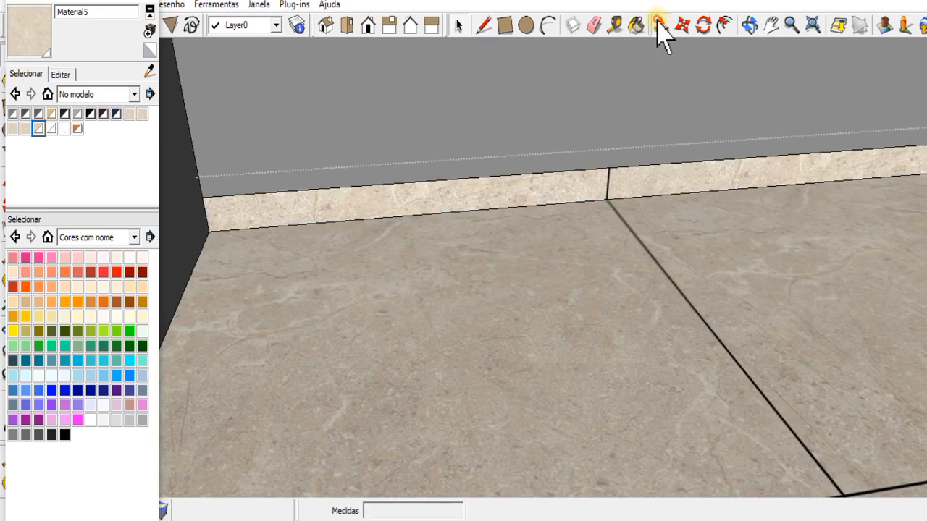
pyautogui.click(658, 23)
pyautogui.moveTo(543, 192); pyautogui.dragTo(206, 179)
# - Outline the base strip along the next bare wall of the room at skirting height
pyautogui.click(751, 26)
pyautogui.scroll(-3, 602, 231)
pyautogui.click(771, 26)
pyautogui.moveTo(547, 144); pyautogui.dragTo(786, 177)
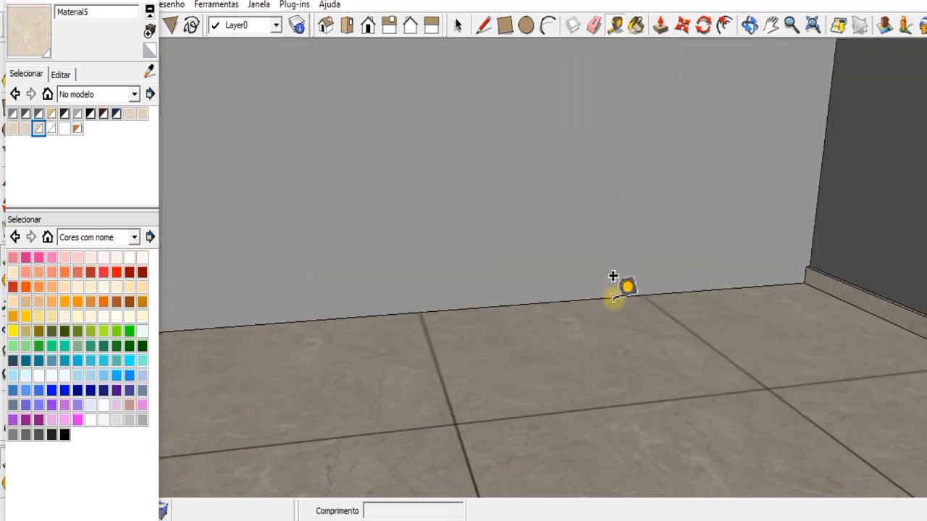
pyautogui.press('l')
pyautogui.scroll(1, 809, 267)
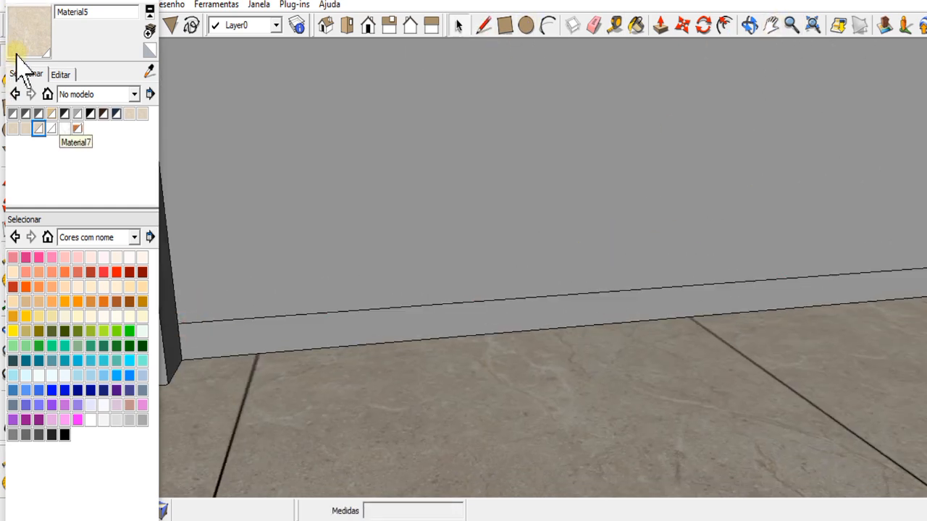
# - Paint the newly outlined base strip with the Material5 tile texture and extrude it by the previous skirting thickness
pyautogui.click(368, 330)
pyautogui.scroll(1, 257, 344)
pyautogui.click(660, 25)
pyautogui.doubleClick(533, 319)
pyautogui.scroll(-2, 623, 334)
# - Place a skirting-height guide along the wall beside the opening, reaching across to the narrow wall end
pyautogui.click(750, 26)
pyautogui.moveTo(811, 246); pyautogui.dragTo(564, 333)
pyautogui.scroll(1, 334, 348)
pyautogui.click(333, 347)
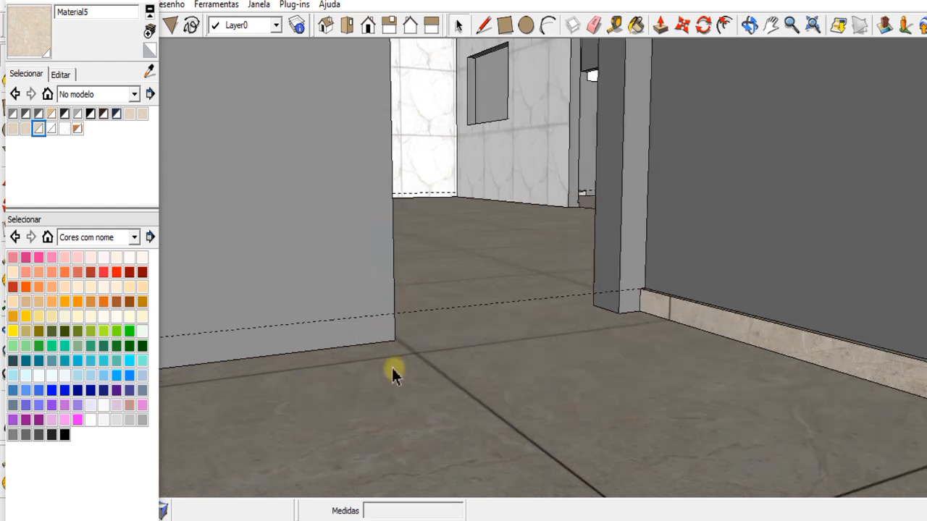
# - Paint the base strip of the narrow wall end at the opening with Material5 and extrude it into skirting
pyautogui.scroll(2, 630, 300)
pyautogui.click(630, 300)
pyautogui.click(661, 25)
pyautogui.doubleClick(629, 302)
pyautogui.scroll(-3, 660, 320)
# - Outline the base strip of the wall beside the opening along the guide and paint it with Material5
pyautogui.click(458, 25)
pyautogui.click(751, 25)
pyautogui.moveTo(650, 159); pyautogui.dragTo(534, 320)
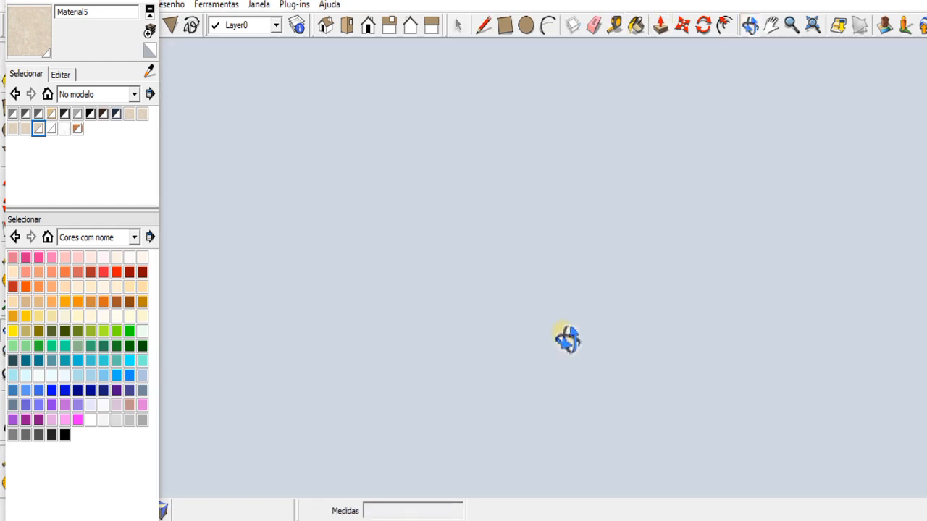
pyautogui.click(771, 25)
pyautogui.moveTo(438, 261); pyautogui.dragTo(662, 262)
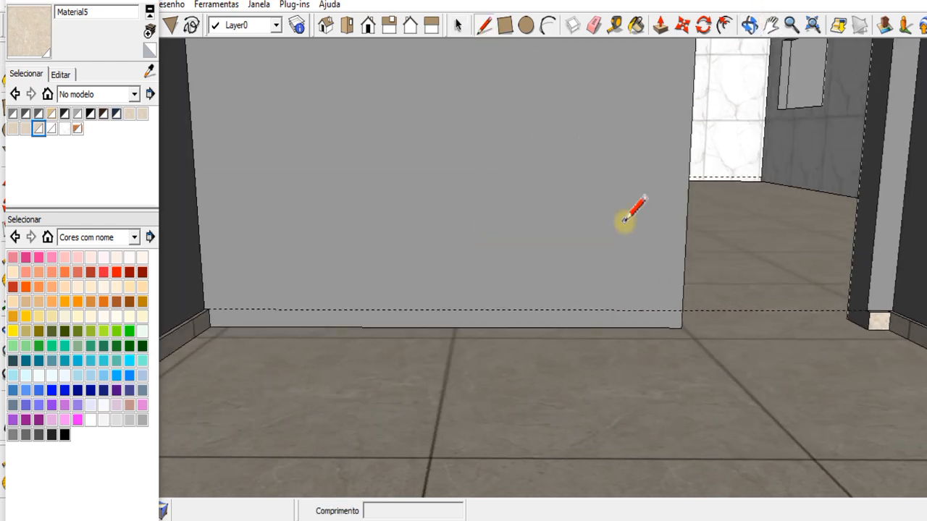
pyautogui.scroll(3, 272, 336)
pyautogui.click(271, 317)
# - Extrude the painted base strip beside the opening by the previous skirting thickness
pyautogui.click(463, 27)
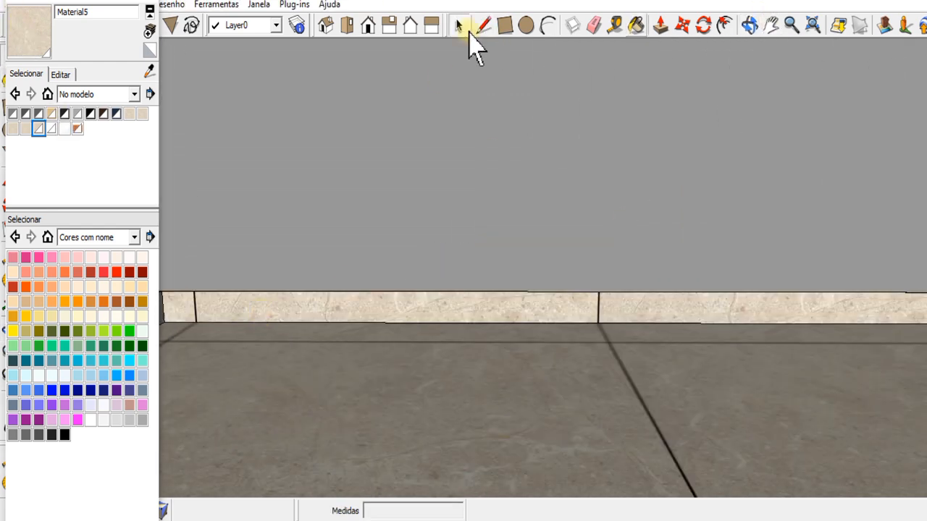
pyautogui.click(661, 26)
pyautogui.doubleClick(509, 302)
pyautogui.scroll(-3, 512, 302)
# - Outline the base strip along the short back wall of the recess at skirting height
pyautogui.click(590, 26)
pyautogui.scroll(1, 815, 337)
pyautogui.moveTo(815, 333)
pyautogui.mouseDown(button='middle')
pyautogui.moveTo(673, 265)
pyautogui.moveTo(631, 384)
pyautogui.moveTo(452, 327)
pyautogui.moveTo(510, 382)
pyautogui.moveTo(486, 286)
pyautogui.moveTo(434, 324)
pyautogui.moveTo(492, 304)
pyautogui.mouseUp(button='middle')
pyautogui.scroll(-5, 510, 381)
pyautogui.scroll(3, 486, 290)
pyautogui.scroll(4, 405, 304)
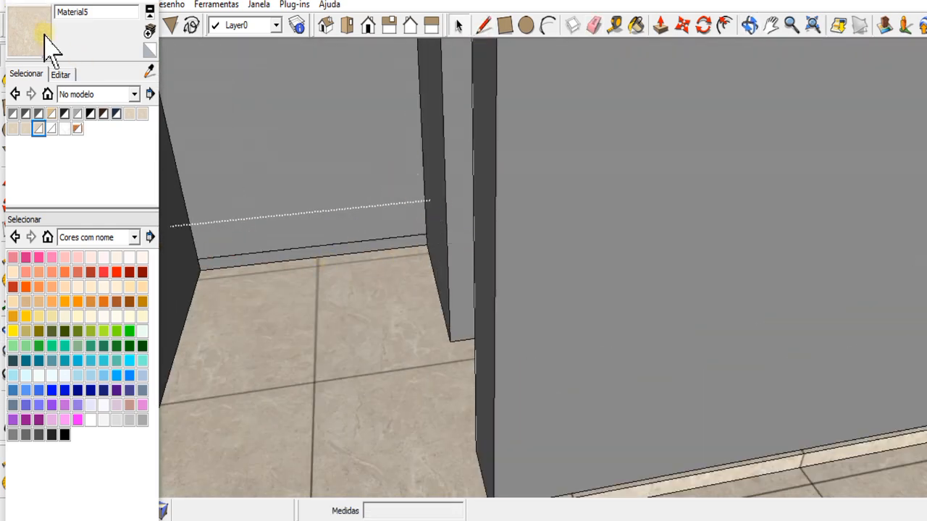
# - Paint the short back wall's base strip with the Material5 tile texture and extrude it into skirting
pyautogui.click(45, 37)
pyautogui.scroll(2, 329, 249)
pyautogui.click(327, 250)
pyautogui.click(660, 26)
pyautogui.scroll(1, 387, 242)
pyautogui.doubleClick(386, 242)
pyautogui.scroll(-2, 387, 242)
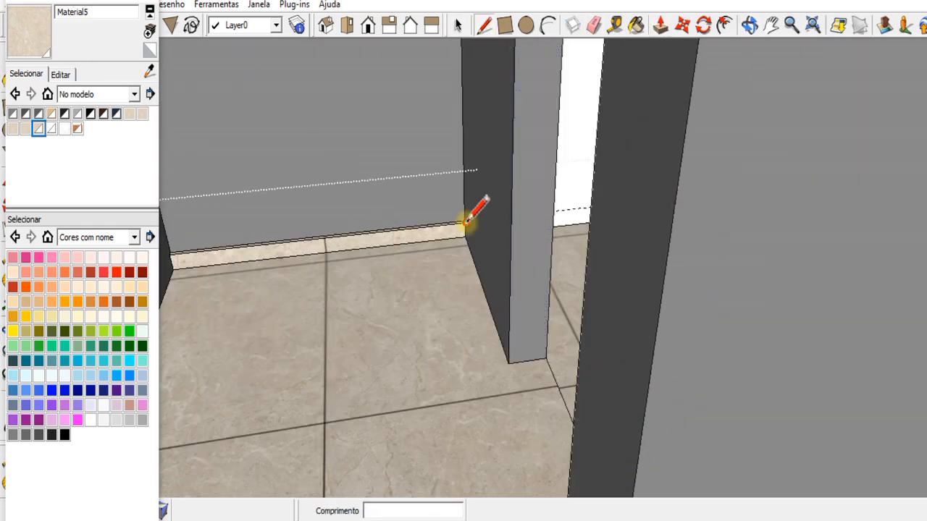
# - Outline the base strip on the recess's side wall from the finished skirting's corner and paint it with Material5
pyautogui.click(465, 224)
pyautogui.scroll(2, 505, 328)
pyautogui.click(31, 31)
pyautogui.scroll(3, 485, 290)
pyautogui.click(491, 328)
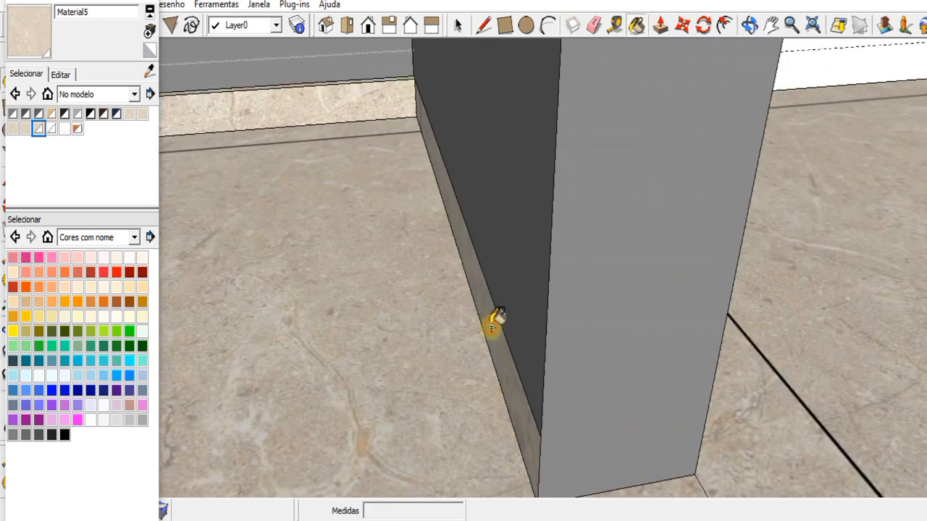
# - Extrude the recess side wall's painted base strip by the previous skirting thickness
pyautogui.click(660, 28)
pyautogui.scroll(2, 476, 292)
pyautogui.doubleClick(476, 291)
pyautogui.scroll(-5, 464, 289)
# - Outline the base strip on the dark wall end facing the recess and extrude it into skirting
pyautogui.scroll(3, 412, 384)
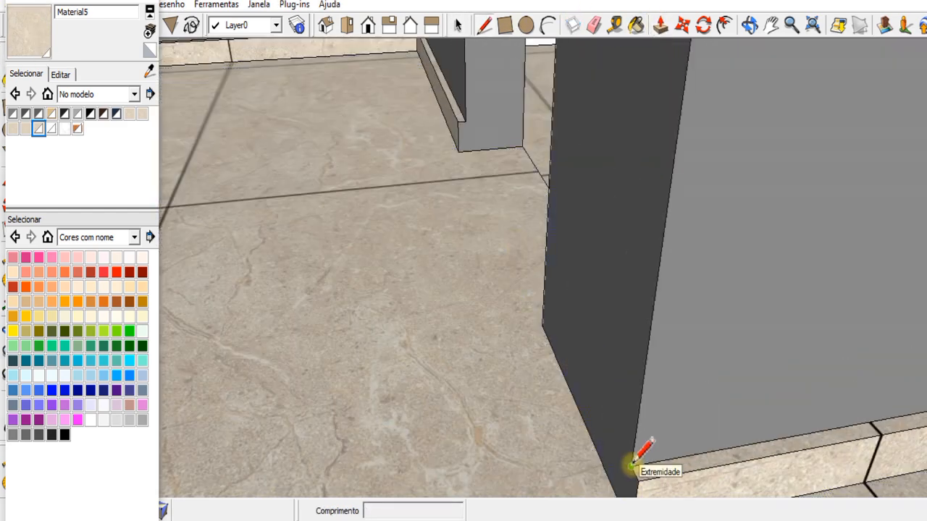
pyautogui.scroll(-2, 467, 364)
pyautogui.click(543, 268)
pyautogui.click(661, 26)
pyautogui.scroll(3, 548, 323)
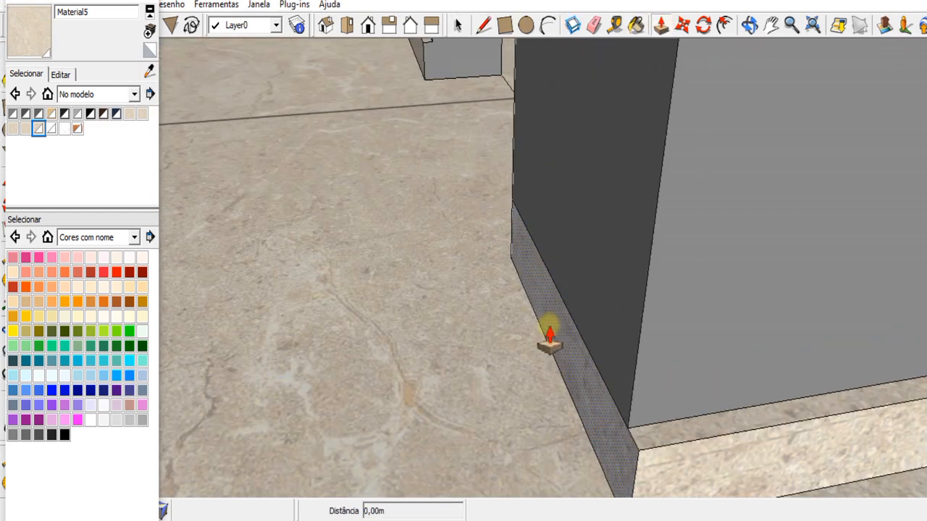
pyautogui.doubleClick(550, 328)
pyautogui.scroll(-4, 481, 283)
# - Add Material5-textured skirting along the long side of the partition wall leading to the recess
pyautogui.scroll(1, 478, 281)
pyautogui.click(749, 25)
pyautogui.scroll(-3, 487, 190)
pyautogui.moveTo(488, 193); pyautogui.dragTo(398, 167)
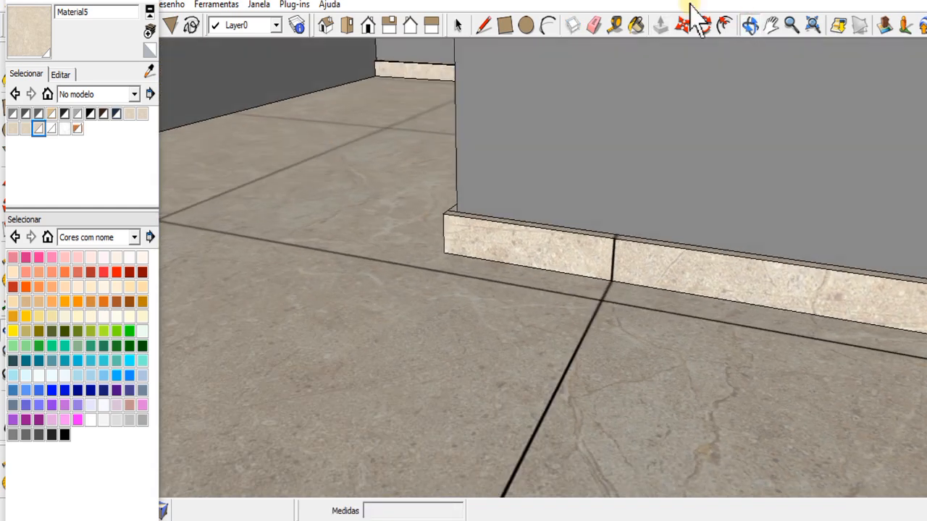
pyautogui.click(771, 26)
pyautogui.moveTo(236, 156); pyautogui.dragTo(531, 227)
pyautogui.scroll(3, 427, 289)
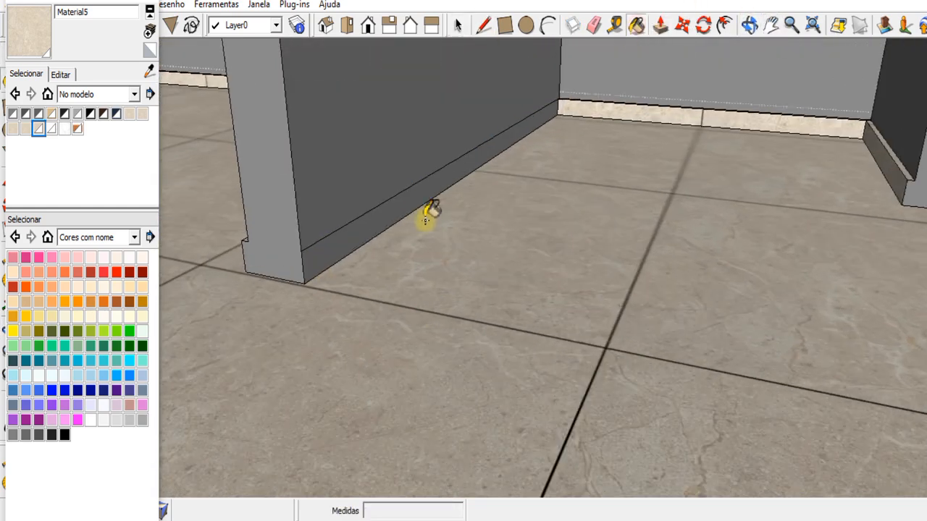
pyautogui.click(661, 26)
# - Paint the white strip across the base of the doorway with the Material5 tile texture
pyautogui.scroll(-3, 522, 274)
pyautogui.scroll(-3, 680, 100)
pyautogui.moveTo(679, 102); pyautogui.dragTo(326, 283)
pyautogui.scroll(3, 311, 311)
pyautogui.click(37, 126)
pyautogui.scroll(1, 411, 476)
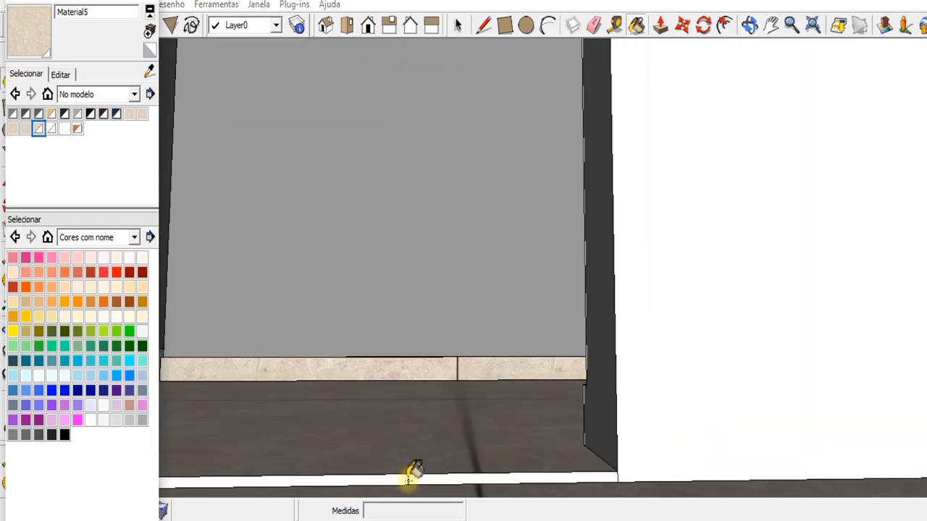
pyautogui.click(411, 476)
pyautogui.scroll(-2, 531, 378)
# - Outline the base strip on the partition's narrow end and paint it with the Material5 tile texture
pyautogui.click(749, 26)
pyautogui.moveTo(652, 155)
pyautogui.mouseDown()
pyautogui.moveTo(635, 307)
pyautogui.moveTo(524, 104)
pyautogui.moveTo(394, 207)
pyautogui.mouseUp()
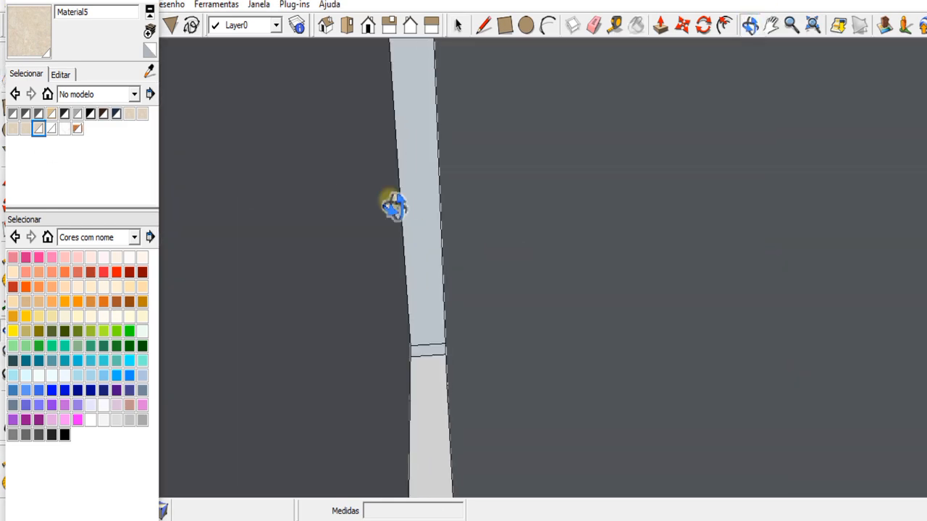
pyautogui.click(368, 28)
pyautogui.moveTo(335, 335); pyautogui.dragTo(589, 280)
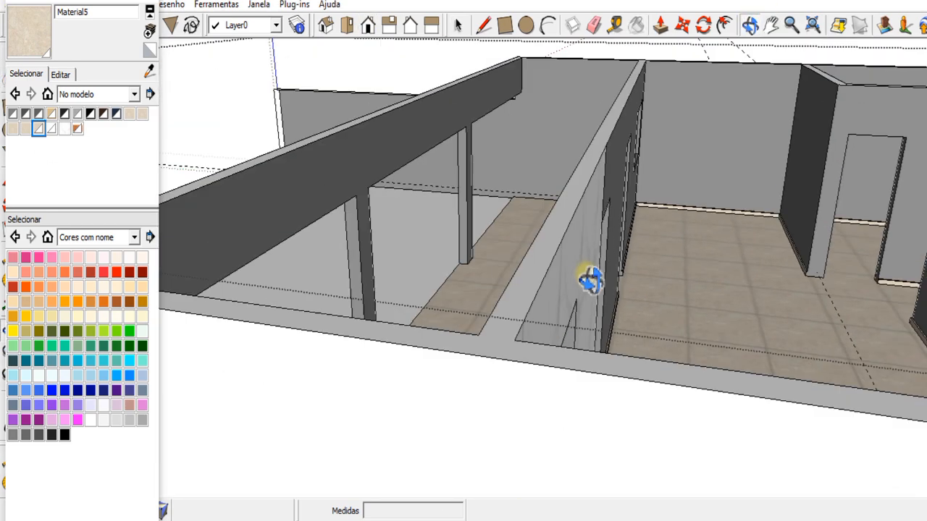
pyautogui.scroll(5, 721, 278)
pyautogui.scroll(2, 722, 278)
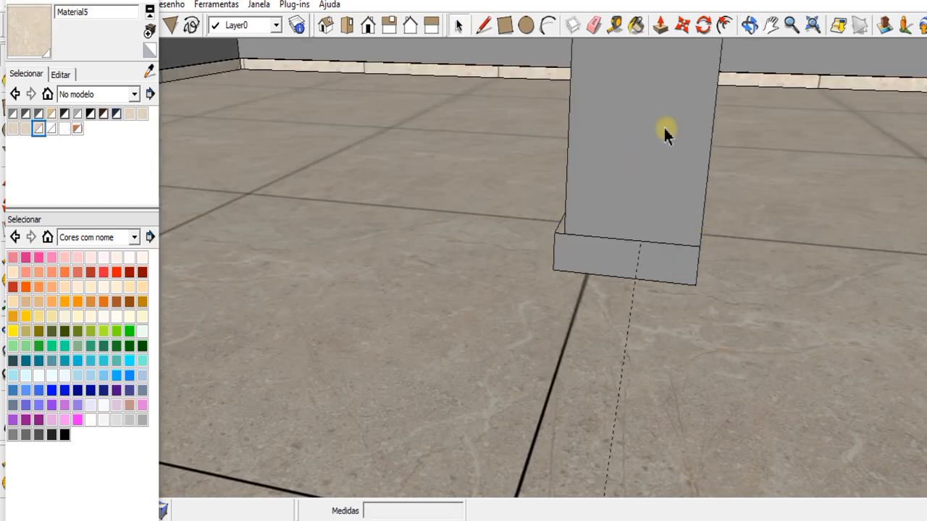
pyautogui.click(543, 231)
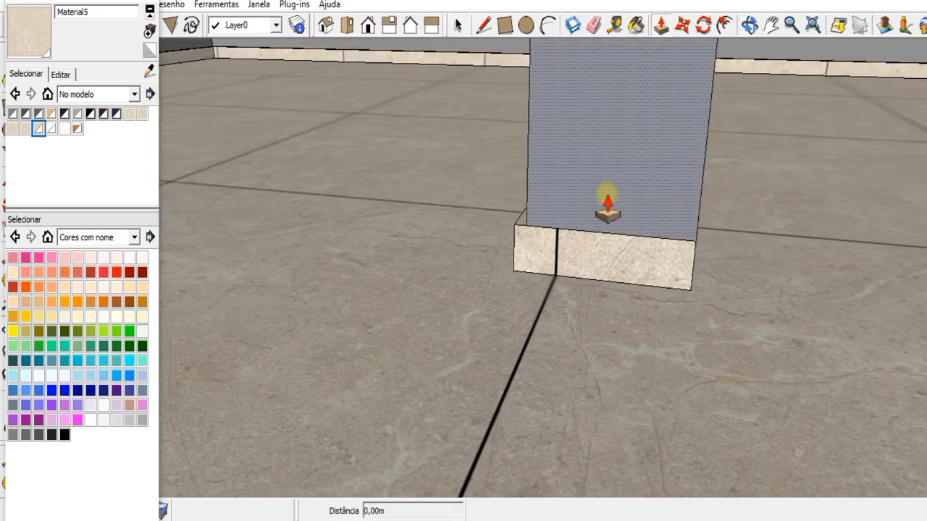
# - Erase a leftover line near the wall openings between the tiled rooms
pyautogui.scroll(-4, 443, 170)
pyautogui.scroll(-2, 698, 130)
pyautogui.click(770, 26)
pyautogui.moveTo(565, 114); pyautogui.dragTo(784, 442)
pyautogui.scroll(-4, 784, 441)
pyautogui.click(750, 26)
pyautogui.moveTo(731, 290)
pyautogui.mouseDown()
pyautogui.moveTo(592, 273)
pyautogui.moveTo(485, 403)
pyautogui.moveTo(241, 443)
pyautogui.moveTo(181, 444)
pyautogui.mouseUp()
pyautogui.scroll(6, 410, 273)
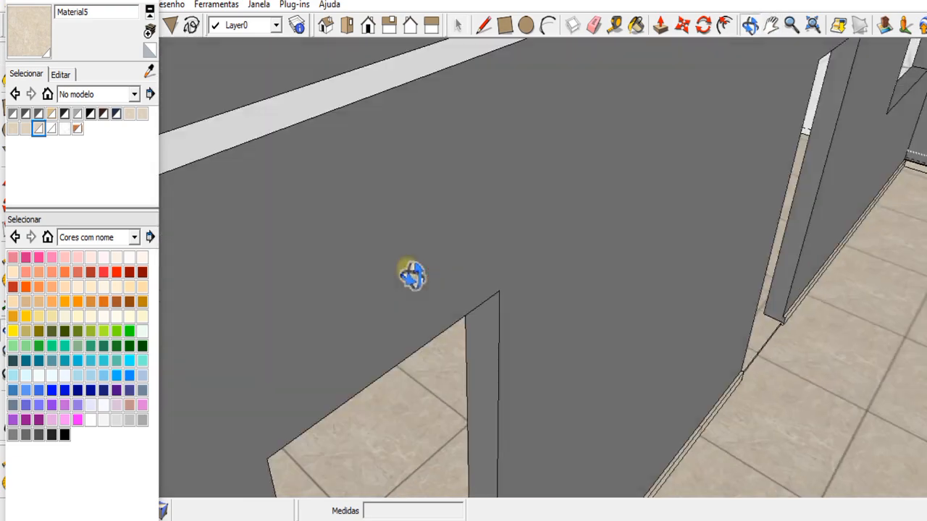
pyautogui.click(594, 25)
pyautogui.scroll(2, 646, 134)
pyautogui.click(616, 145)
pyautogui.scroll(-2, 586, 159)
pyautogui.scroll(-4, 586, 159)
# - Erase a leftover line in the narrow room that ends at the white wall
pyautogui.click(750, 26)
pyautogui.moveTo(566, 193); pyautogui.dragTo(381, 287)
pyautogui.scroll(-2, 550, 261)
pyautogui.moveTo(550, 261); pyautogui.dragTo(681, 268)
pyautogui.scroll(2, 580, 246)
pyautogui.scroll(4, 450, 210)
pyautogui.moveTo(413, 217)
pyautogui.mouseDown()
pyautogui.moveTo(496, 203)
pyautogui.moveTo(299, 112)
pyautogui.mouseUp()
pyautogui.click(594, 26)
pyautogui.scroll(3, 398, 301)
pyautogui.click(392, 300)
pyautogui.scroll(-2, 435, 348)
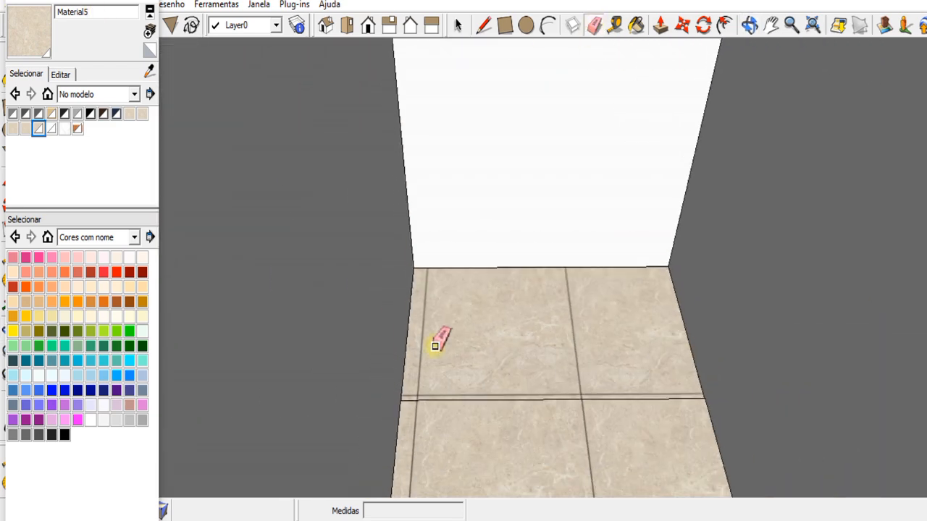
# - Create a black marble material from the texture image 2.jpg and paint the narrow room's white end wall with it
pyautogui.click(149, 31)
pyautogui.click(161, 219)
pyautogui.doubleClick(192, 83)
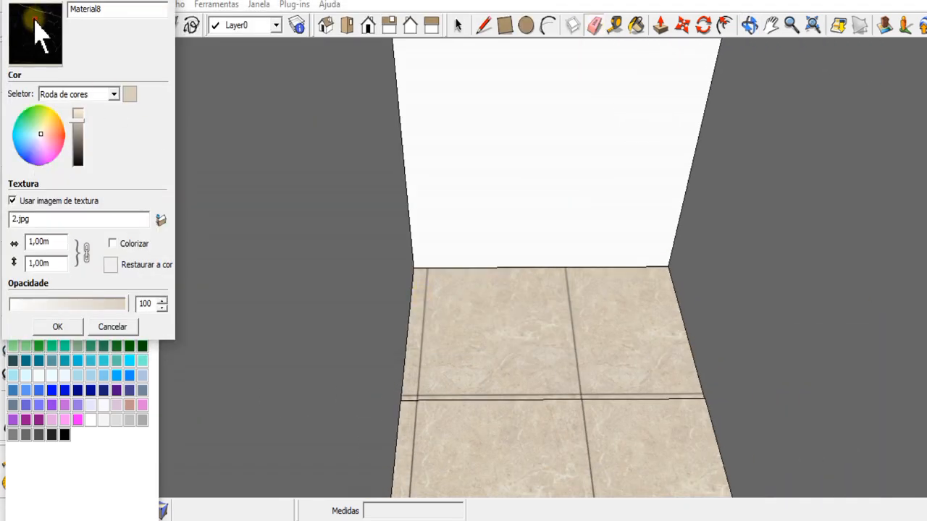
pyautogui.click(57, 327)
pyautogui.click(542, 160)
# - Create another black marble material from the texture image 2.jpg with a different texture width
pyautogui.scroll(-3, 543, 218)
pyautogui.scroll(4, 528, 93)
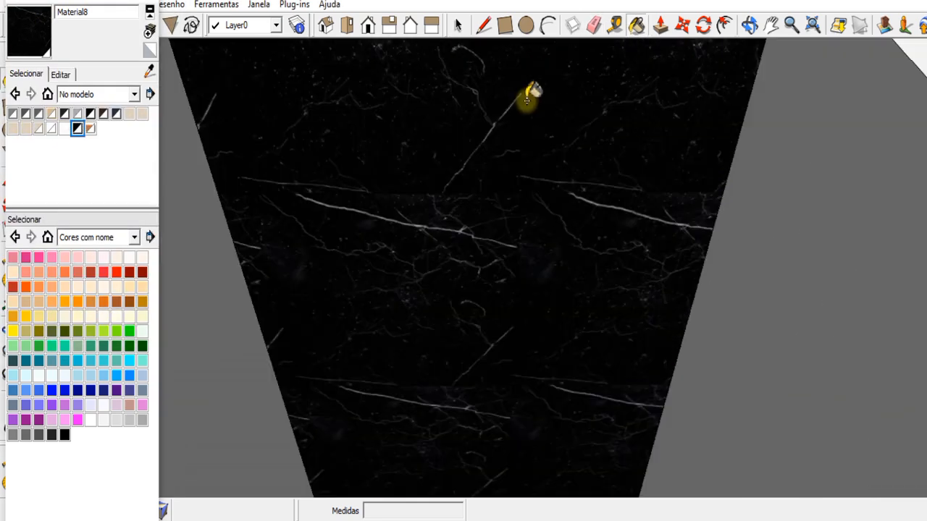
pyautogui.scroll(-2, 532, 94)
pyautogui.click(61, 74)
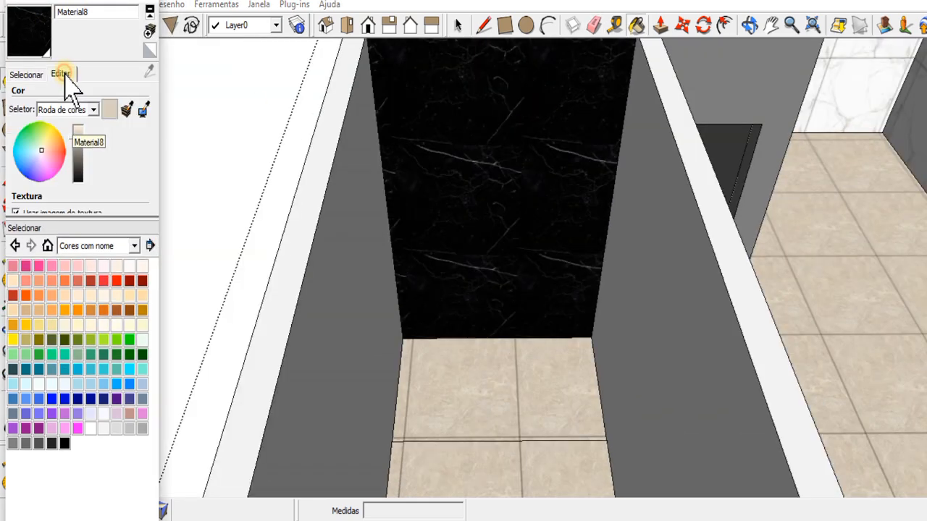
pyautogui.click(149, 33)
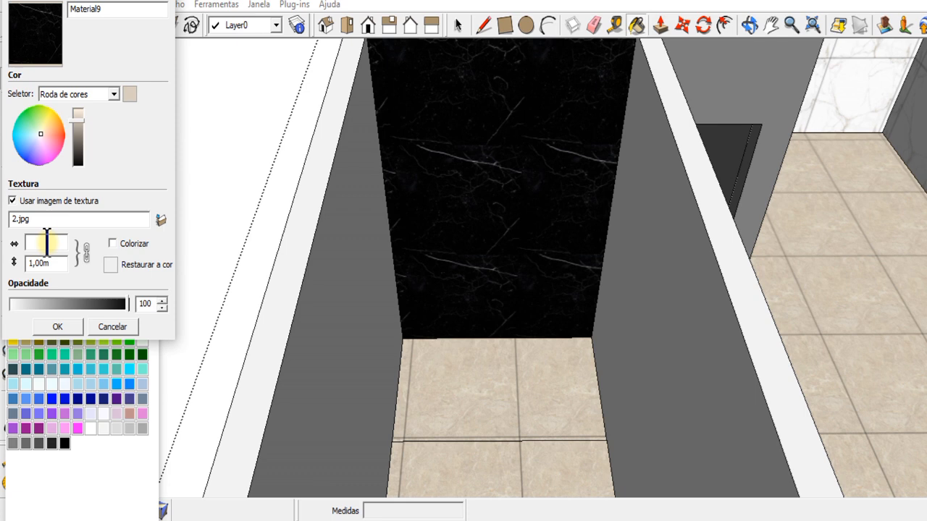
pyautogui.click(57, 327)
# - Create a gray marble material from the texture image 7.jpg and paint the narrow room's end wall with it
pyautogui.click(150, 33)
pyautogui.click(161, 220)
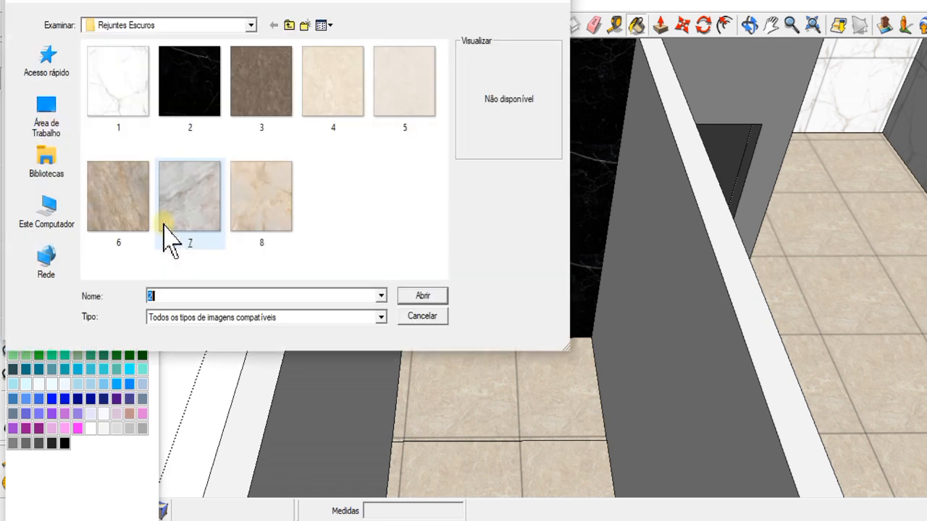
pyautogui.click(190, 196)
pyautogui.click(423, 295)
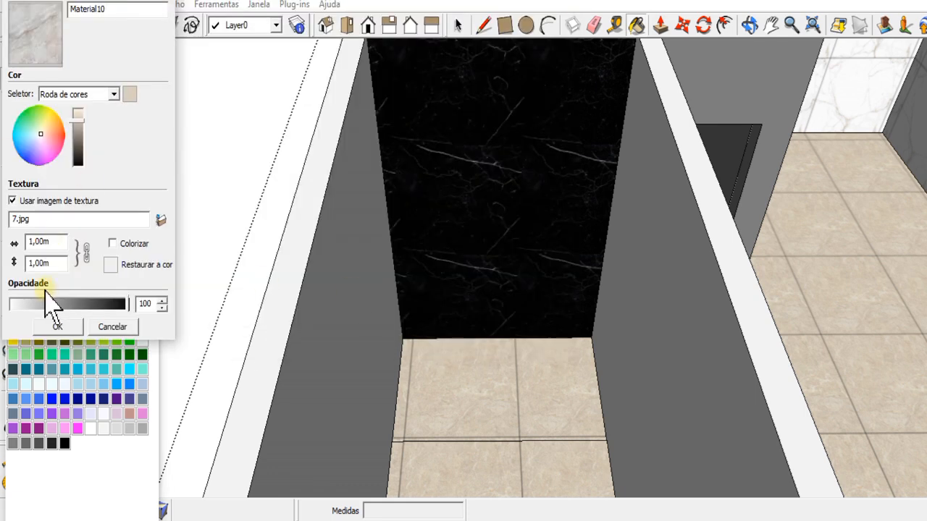
pyautogui.click(57, 327)
pyautogui.scroll(1, 467, 130)
pyautogui.click(466, 253)
# - Lighten the colour of the gray marble material on the narrow room's end wall
pyautogui.scroll(-3, 466, 253)
pyautogui.moveTo(79, 137); pyautogui.dragTo(79, 126)
pyautogui.click(147, 2)
pyautogui.click(750, 30)
pyautogui.moveTo(644, 268); pyautogui.dragTo(305, 135)
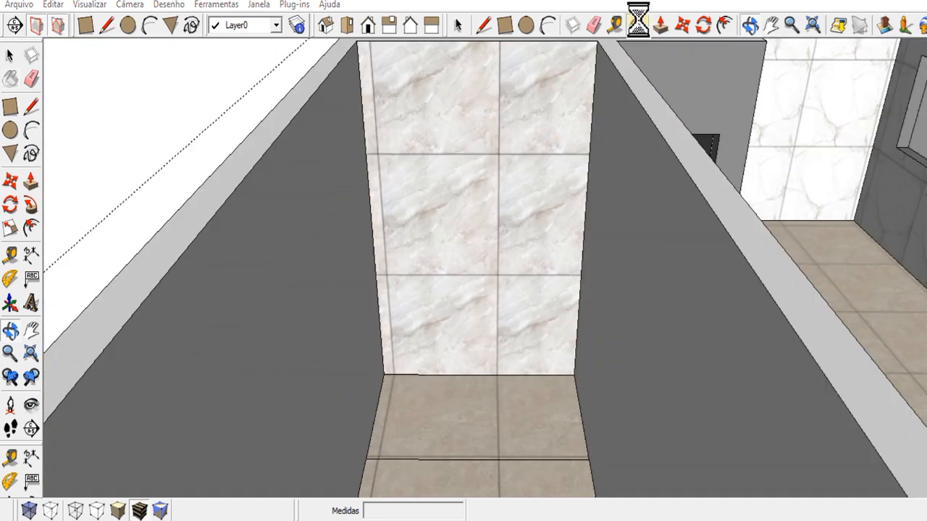
# - Create a cream tile material from the texture image 5.jpg and paint the narrow room's end and side walls with it
pyautogui.click(129, 79)
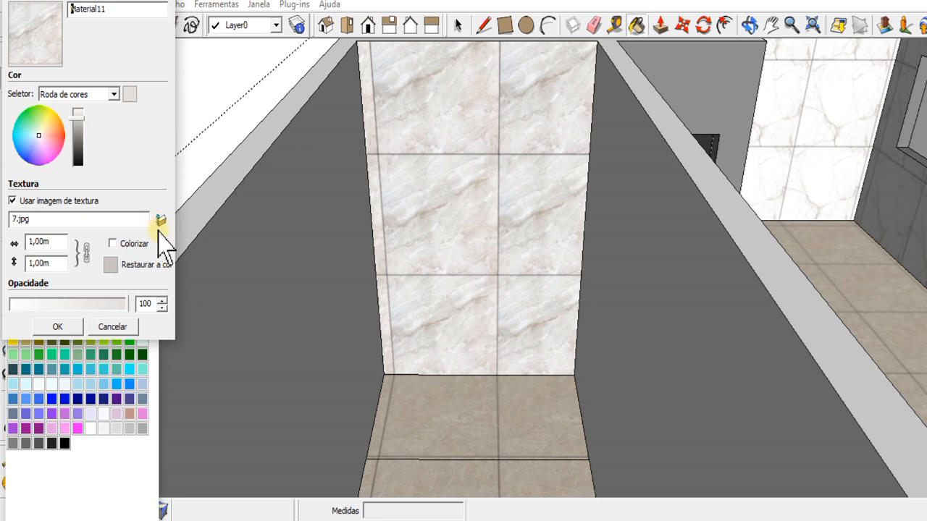
pyautogui.click(161, 220)
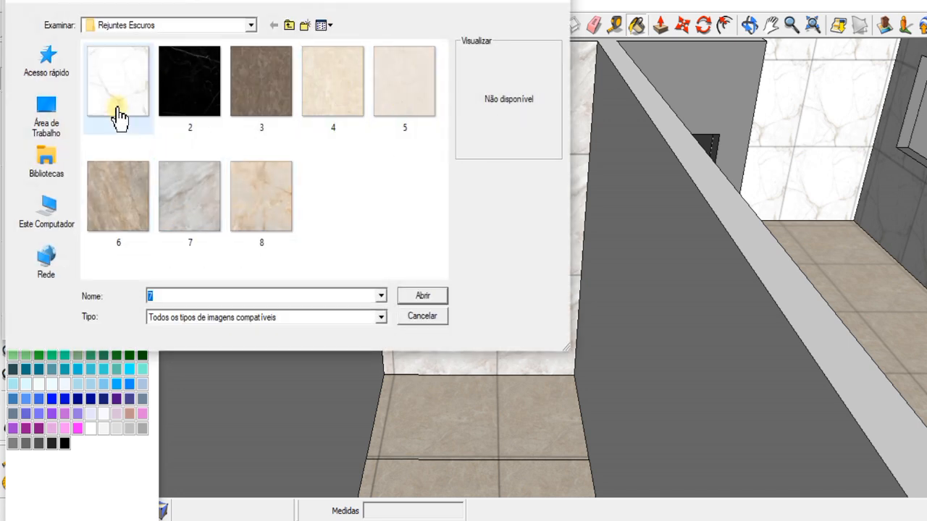
pyautogui.doubleClick(381, 94)
pyautogui.click(53, 328)
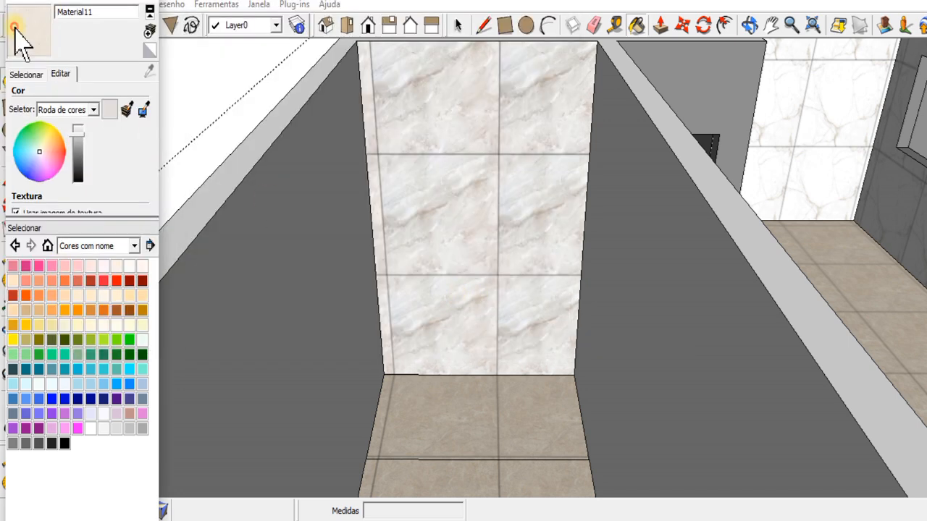
pyautogui.click(665, 278)
pyautogui.click(750, 27)
pyautogui.moveTo(594, 217); pyautogui.dragTo(435, 233)
pyautogui.scroll(5, 435, 233)
pyautogui.scroll(-5, 438, 239)
pyautogui.click(28, 32)
pyautogui.click(768, 138)
# - Examine the newly tiled narrow room and the whole house model from several angles
pyautogui.click(751, 27)
pyautogui.moveTo(812, 181); pyautogui.dragTo(384, 141)
pyautogui.scroll(8, 384, 141)
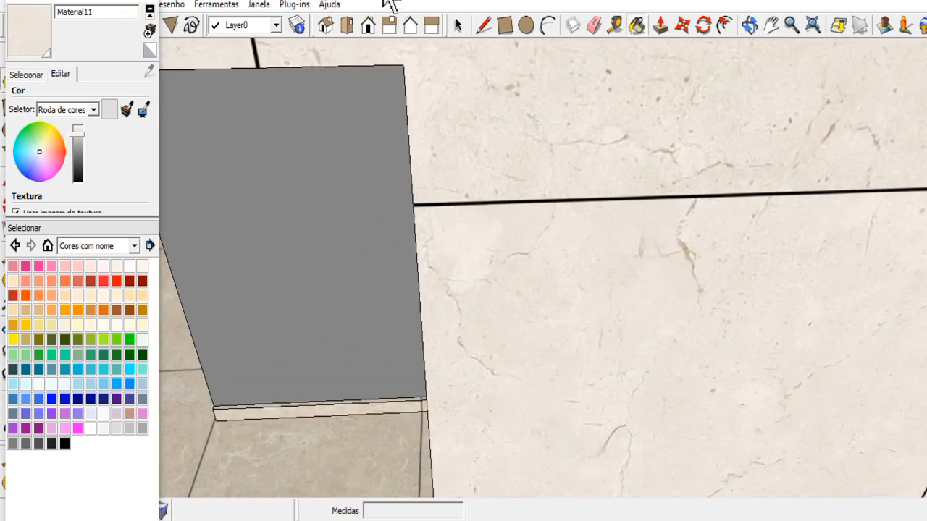
pyautogui.moveTo(577, 173); pyautogui.dragTo(518, 253)
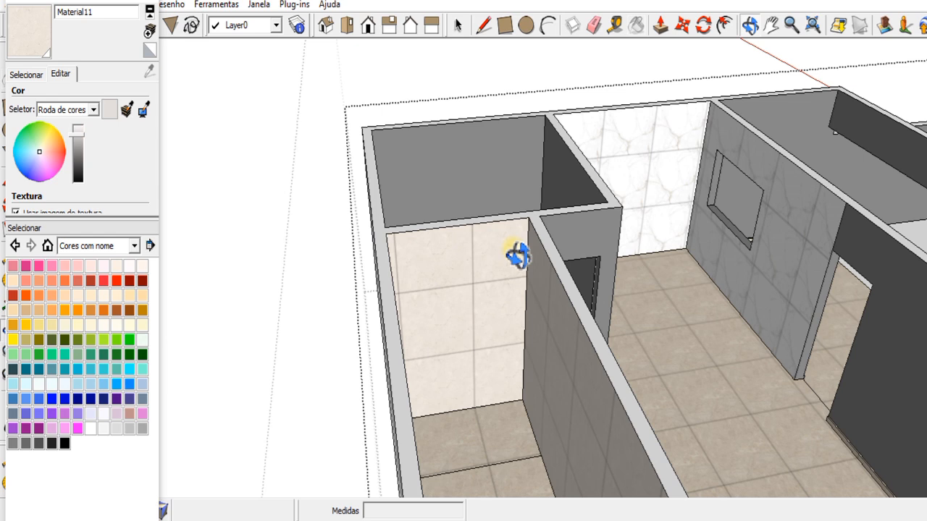
pyautogui.moveTo(654, 215); pyautogui.dragTo(510, 276)
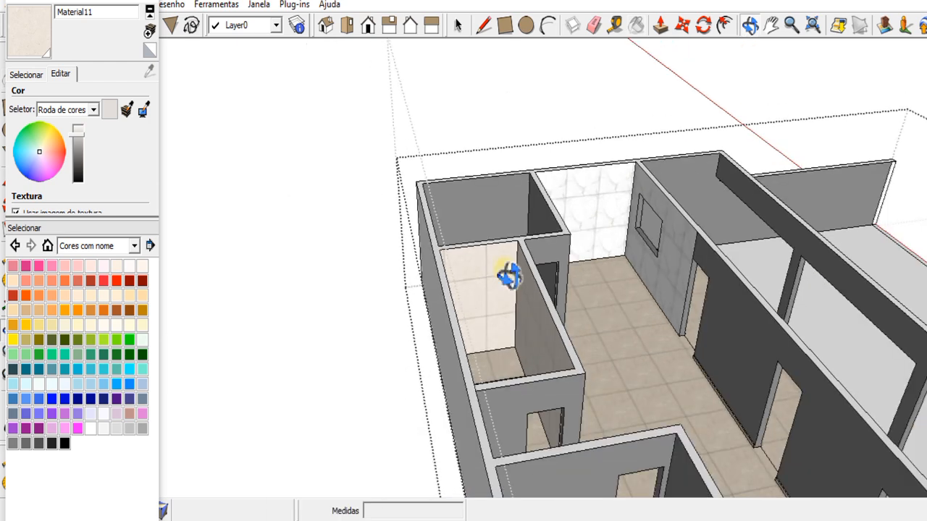
pyautogui.scroll(-2, 509, 276)
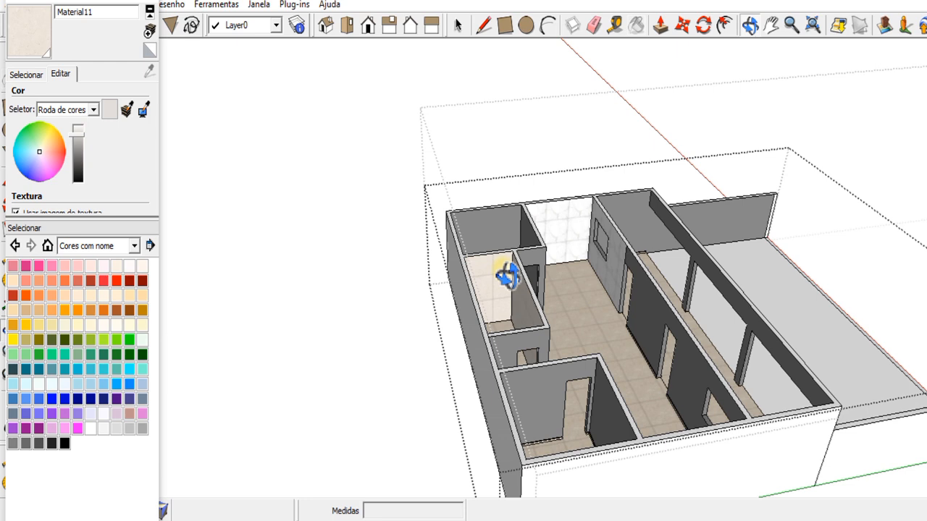
pyautogui.scroll(-2, 507, 276)
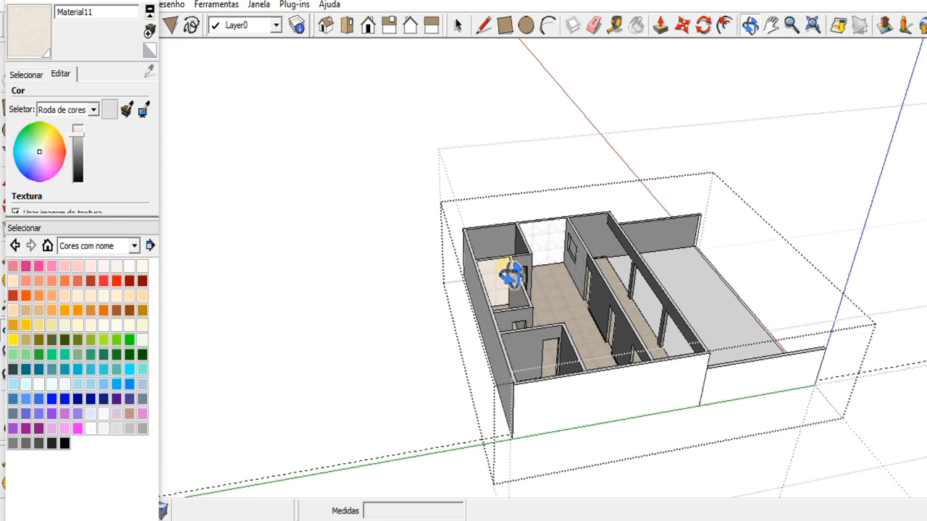
pyautogui.scroll(5, 579, 326)
pyautogui.moveTo(579, 327); pyautogui.dragTo(289, 319)
pyautogui.scroll(-5, 575, 358)
# - Place a guide line on the yard slab parallel to the outer edge of the tiled porch floor
pyautogui.scroll(6, 575, 358)
pyautogui.moveTo(463, 289); pyautogui.dragTo(495, 52)
pyautogui.press('t')
pyautogui.scroll(5, 398, 321)
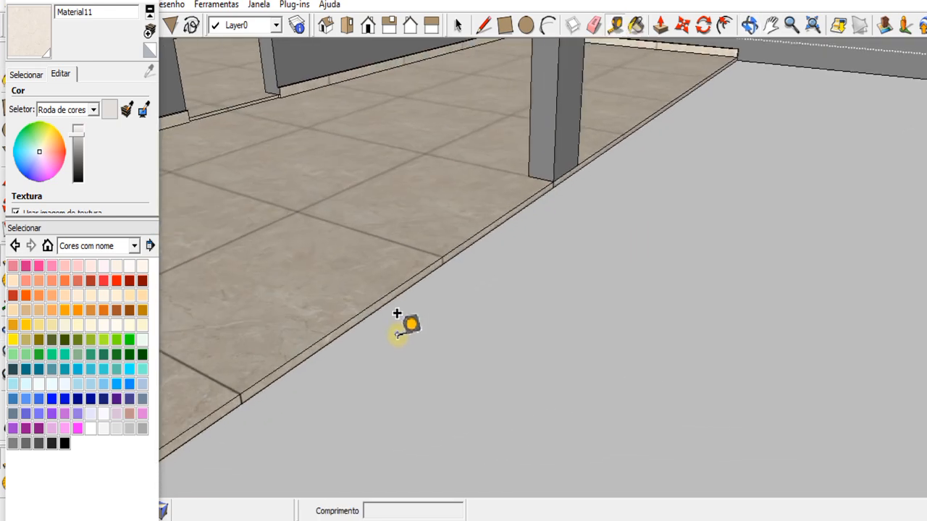
pyautogui.click(354, 311)
pyautogui.scroll(-3, 642, 427)
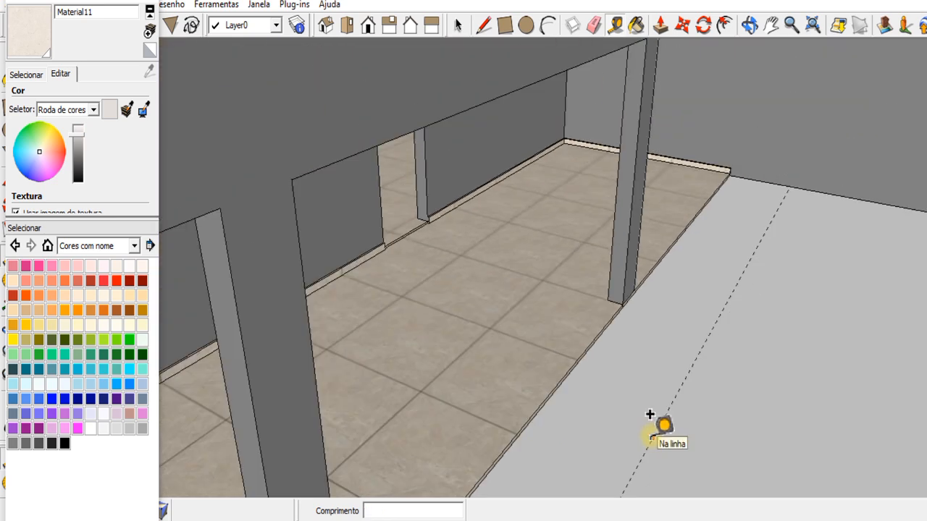
pyautogui.click(790, 187)
# - Draw a line along the guide across the yard slab to separate a strip beside the porch floor
pyautogui.click(750, 25)
pyautogui.scroll(-5, 625, 273)
pyautogui.moveTo(625, 273); pyautogui.dragTo(290, 326)
pyautogui.scroll(6, 173, 386)
pyautogui.click(485, 30)
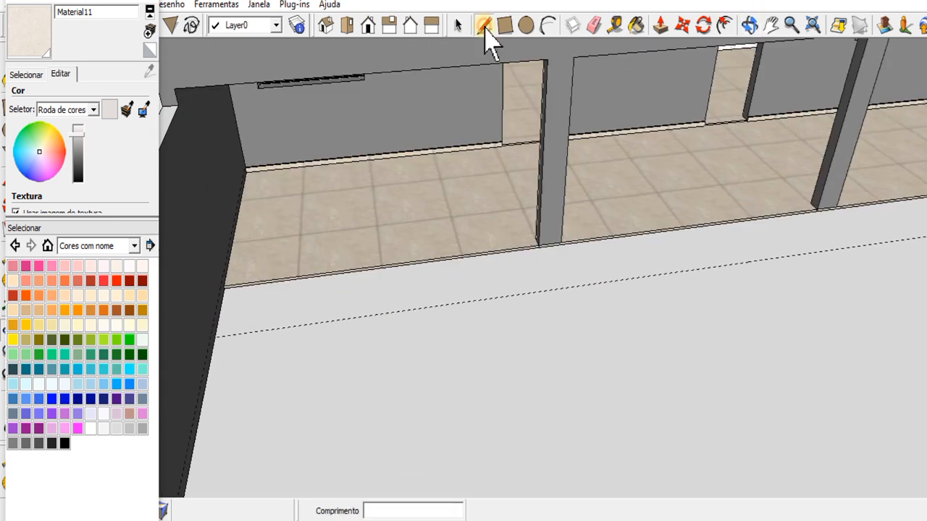
pyautogui.scroll(4, 218, 334)
pyautogui.click(210, 331)
pyautogui.press('space')
pyautogui.scroll(-3, 344, 364)
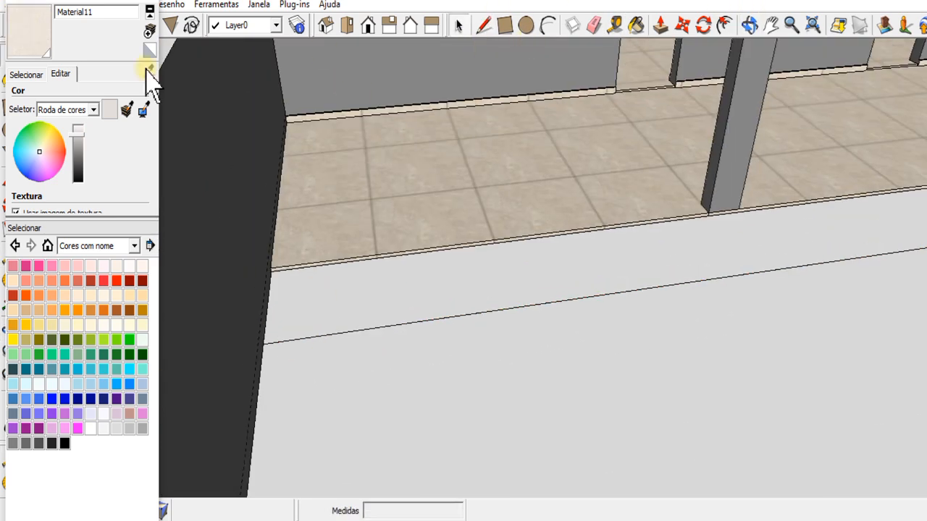
# - Sample the Material5 tile from the porch floor, paint the new strip with it and raise the strip slightly with Push/Pull
pyautogui.click(28, 74)
pyautogui.click(149, 71)
pyautogui.click(349, 216)
pyautogui.scroll(2, 349, 215)
pyautogui.scroll(3, 295, 342)
pyautogui.click(295, 342)
pyautogui.scroll(-1, 404, 411)
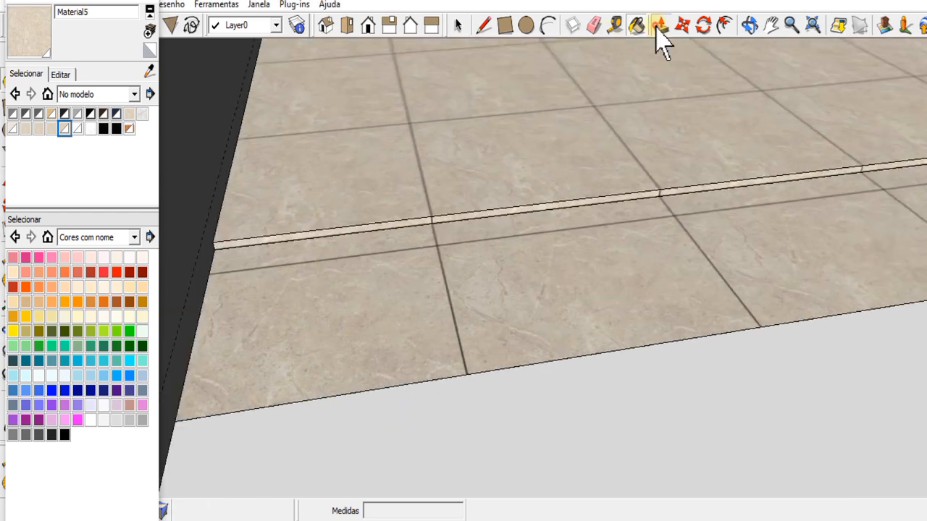
pyautogui.click(659, 26)
pyautogui.moveTo(331, 217); pyautogui.dragTo(503, 118, button='middle')
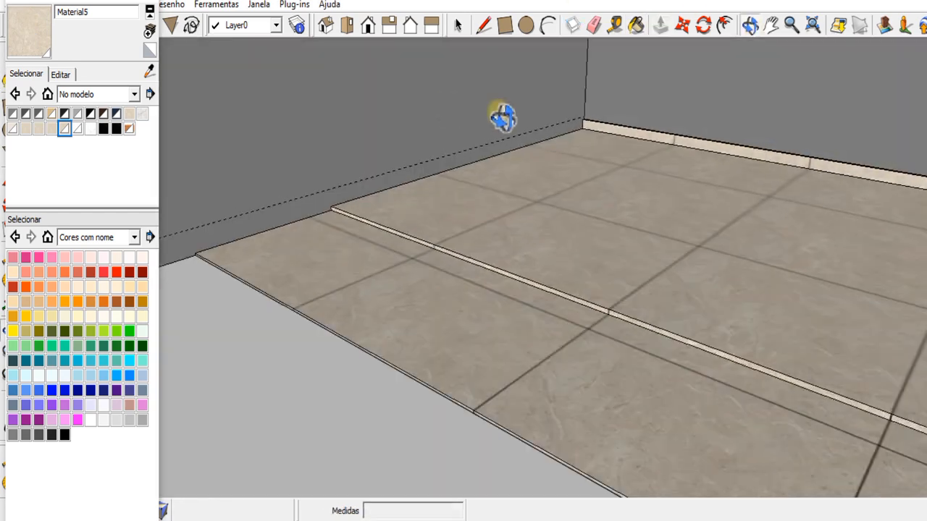
# - Outline the skirting strip along the base of the porch's side wall and paint it with Material5
pyautogui.press('l')
pyautogui.scroll(4, 582, 114)
pyautogui.click(581, 112)
pyautogui.scroll(-4, 573, 116)
pyautogui.scroll(2, 309, 206)
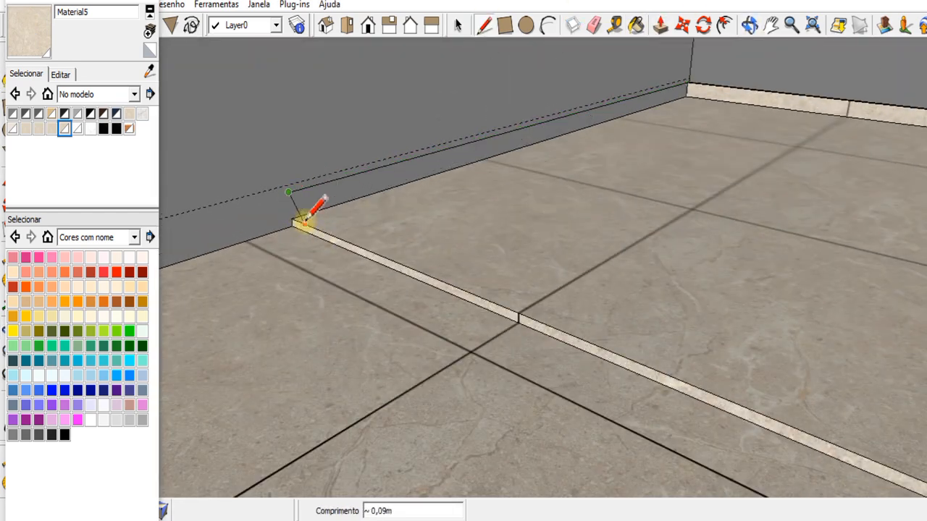
pyautogui.click(43, 32)
pyautogui.click(424, 170)
# - Extrude the porch side wall's skirting by 0.02 m and delete its guide line
pyautogui.scroll(-1, 424, 174)
pyautogui.press('p')
pyautogui.scroll(2, 449, 161)
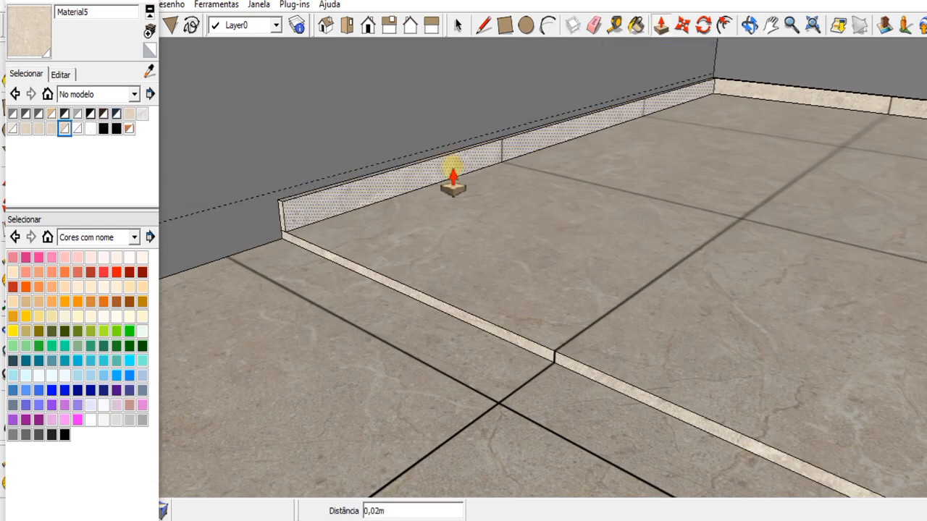
pyautogui.scroll(-2, 593, 192)
pyautogui.press('space')
pyautogui.click(354, 201)
# - Set a guide at skirting height beside the added floor strip and outline the skirting's continuation on that side wall
pyautogui.click(615, 25)
pyautogui.scroll(2, 310, 279)
pyautogui.click(302, 241)
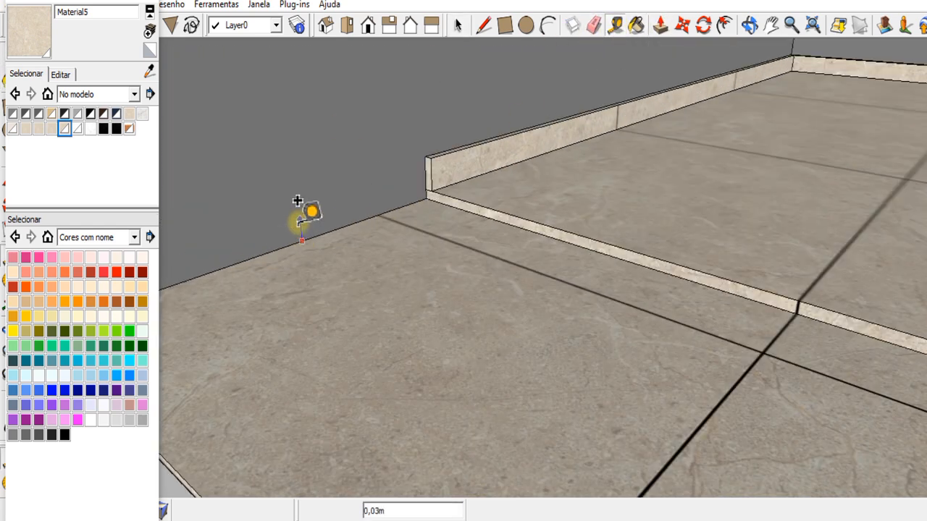
pyautogui.press('l')
pyautogui.click(426, 168)
pyautogui.scroll(-2, 441, 178)
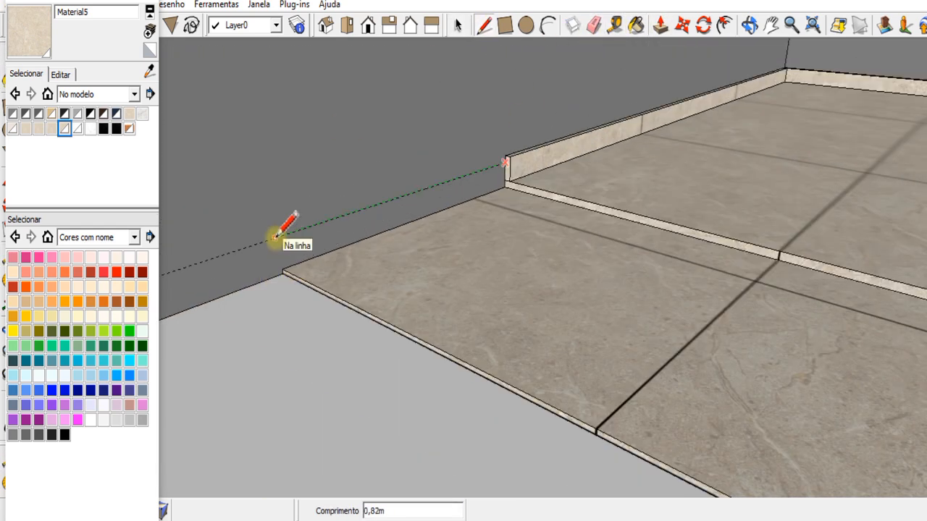
pyautogui.click(277, 232)
pyautogui.scroll(2, 281, 250)
pyautogui.press('space')
pyautogui.press('l')
pyautogui.scroll(2, 290, 268)
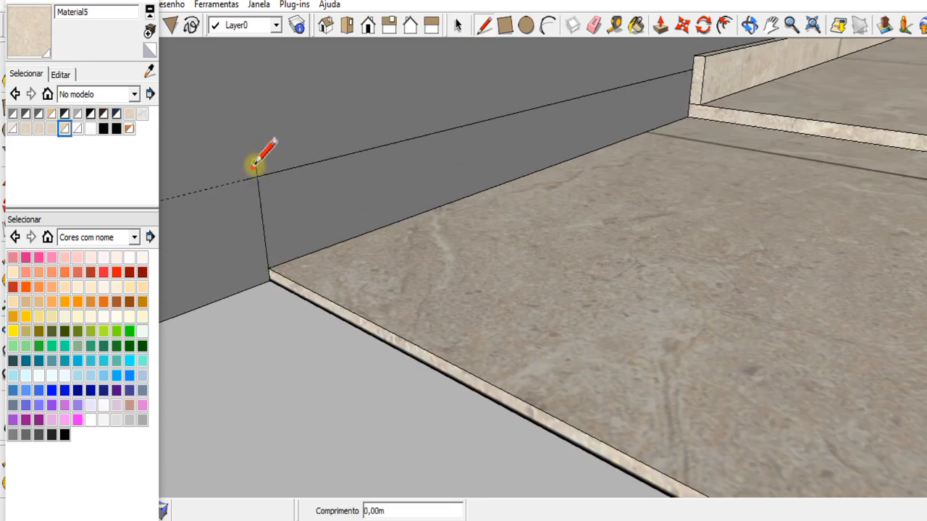
# - Paint the skirting continuation with Material5, extrude it from the wall and erase the leftover line at its end
pyautogui.click(636, 25)
pyautogui.click(373, 192)
pyautogui.scroll(-1, 373, 192)
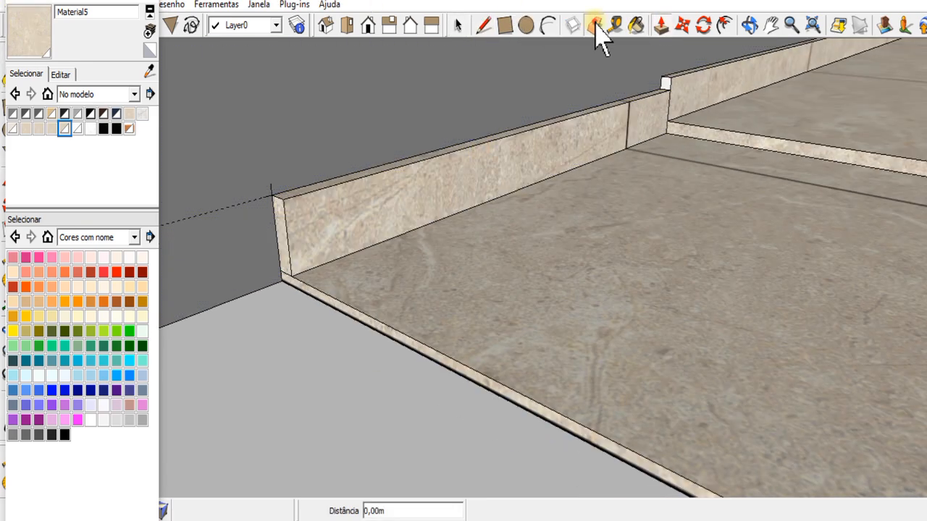
pyautogui.click(594, 27)
pyautogui.scroll(-5, 247, 202)
# - Outline the skirting's continuation on the opposite side wall, from the existing skirting to the added strip's outer edge
pyautogui.moveTo(258, 202)
pyautogui.mouseDown(button='middle')
pyautogui.moveTo(480, 252)
pyautogui.moveTo(285, 178)
pyautogui.moveTo(188, 158)
pyautogui.moveTo(372, 184)
pyautogui.moveTo(451, 305)
pyautogui.moveTo(564, 277)
pyautogui.moveTo(621, 294)
pyautogui.moveTo(768, 207)
pyautogui.moveTo(318, 131)
pyautogui.mouseUp(button='middle')
pyautogui.scroll(-10, 451, 304)
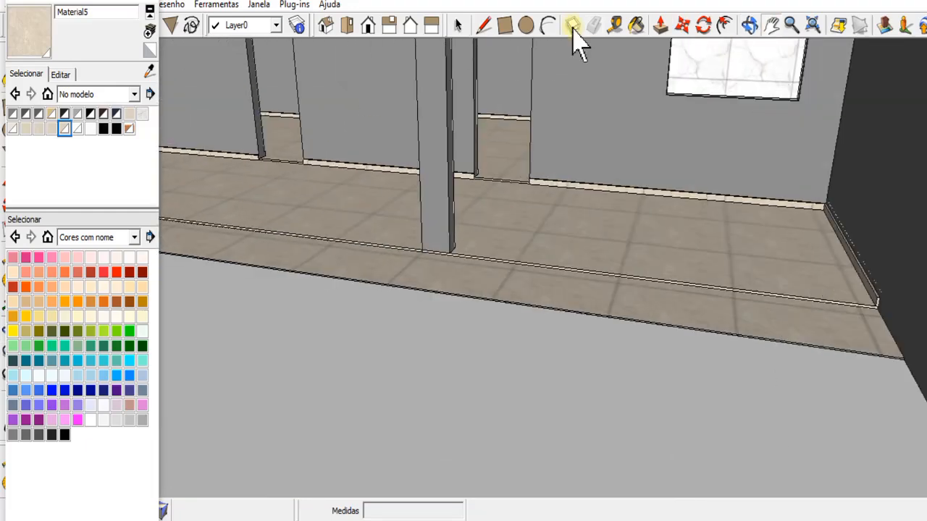
pyautogui.moveTo(572, 28); pyautogui.dragTo(538, 196, button='middle')
pyautogui.scroll(4, 539, 196)
pyautogui.moveTo(797, 137)
pyautogui.keyDown('shift'); pyautogui.mouseDown(button='middle')
pyautogui.moveTo(575, 79)
pyautogui.moveTo(447, 79)
pyautogui.mouseUp(button='middle'); pyautogui.keyUp('shift')
pyautogui.scroll(4, 655, 174)
pyautogui.press('l')
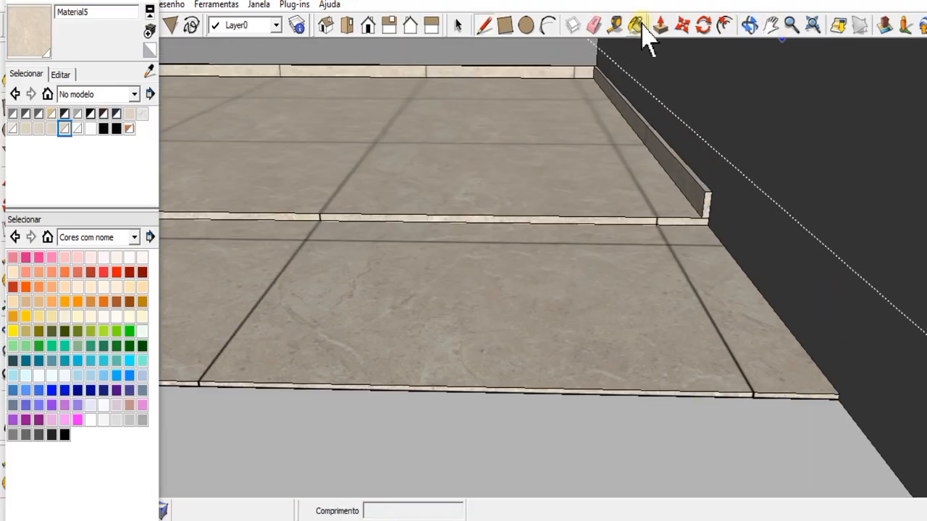
pyautogui.scroll(3, 786, 301)
pyautogui.press('l')
pyautogui.scroll(-3, 859, 331)
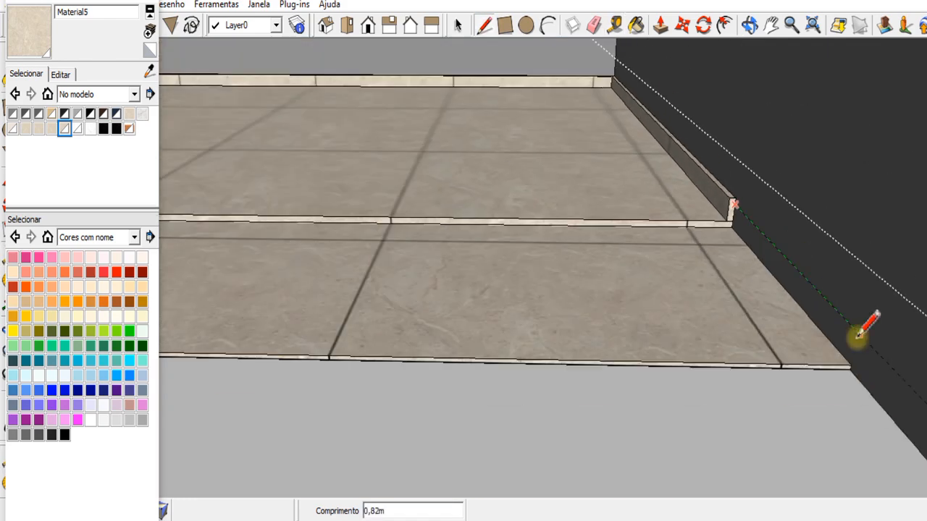
pyautogui.scroll(1, 859, 326)
pyautogui.scroll(3, 743, 217)
pyautogui.click(746, 221)
# - Extrude the opposite wall's skirting continuation by the same distance and erase the leftover line beside it
pyautogui.click(664, 26)
pyautogui.doubleClick(782, 271)
pyautogui.scroll(-5, 655, 218)
pyautogui.press('space')
pyautogui.click(594, 26)
pyautogui.scroll(2, 785, 345)
pyautogui.click(785, 345)
pyautogui.scroll(-7, 604, 252)
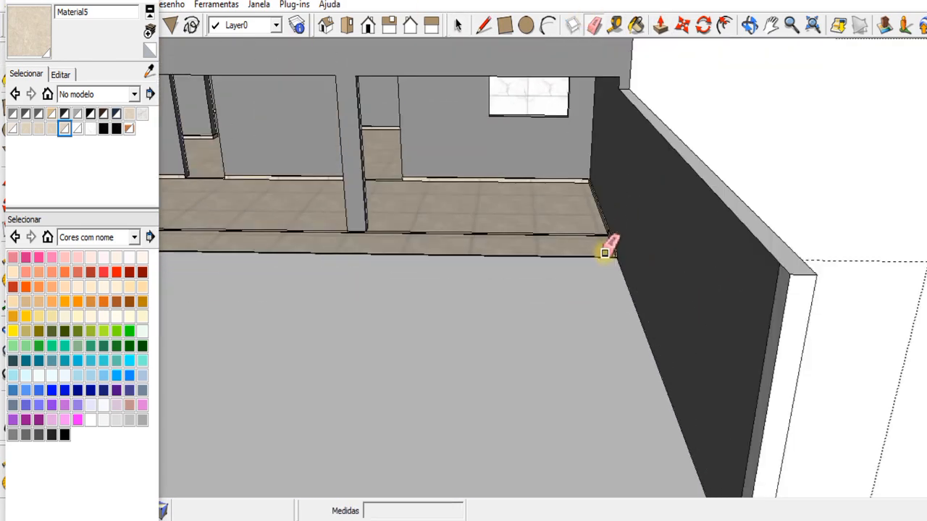
# - Paint the yard slab with the artificial grass texture from the Vegetação material collection
pyautogui.click(749, 27)
pyautogui.moveTo(449, 329)
pyautogui.mouseDown()
pyautogui.moveTo(592, 300)
pyautogui.moveTo(644, 181)
pyautogui.moveTo(631, 267)
pyautogui.moveTo(338, 314)
pyautogui.moveTo(383, 451)
pyautogui.moveTo(427, 365)
pyautogui.mouseUp()
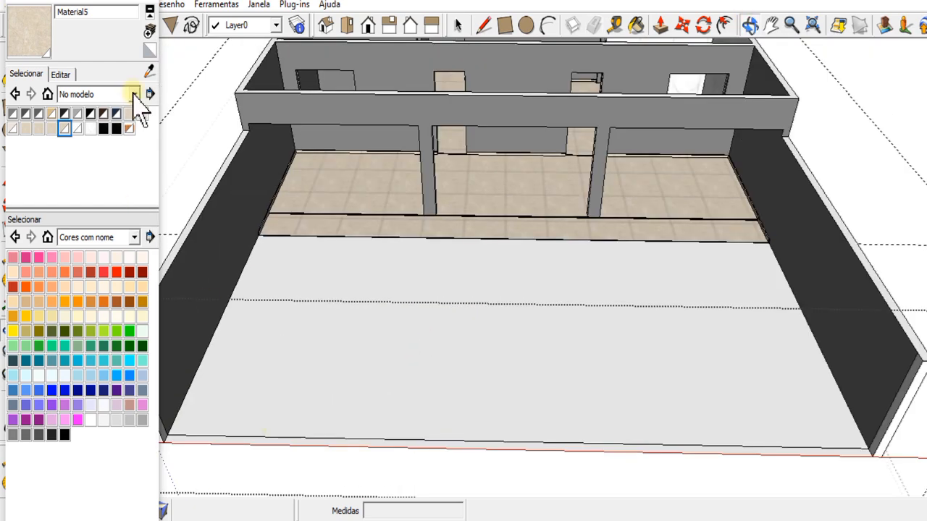
pyautogui.click(134, 238)
pyautogui.click(87, 427)
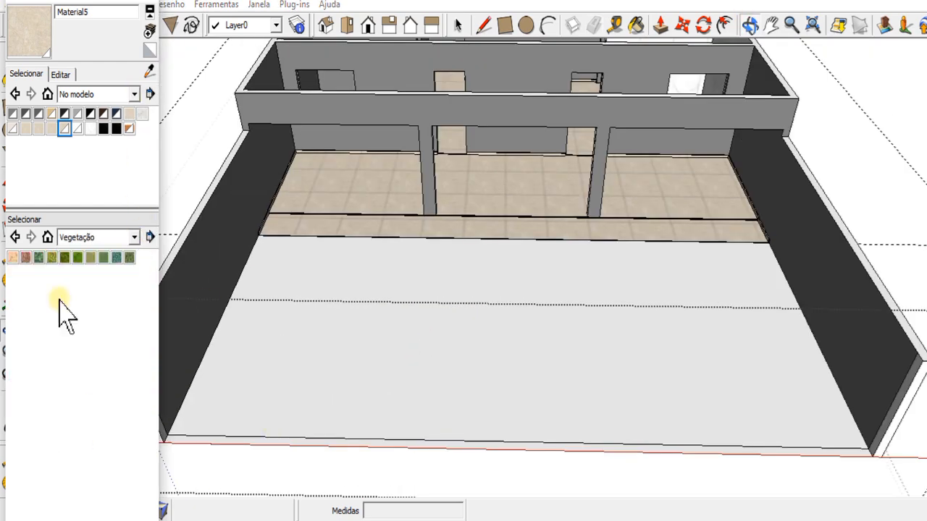
pyautogui.click(391, 391)
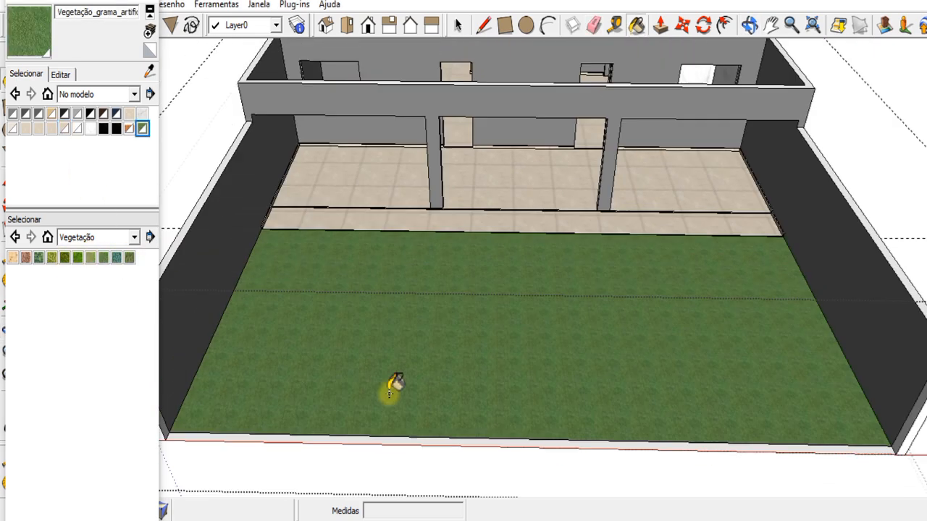
# - Create a new material from Vegetation_Grass_Artificial.jpg with a different texture size and repaint the yard with it
pyautogui.click(60, 75)
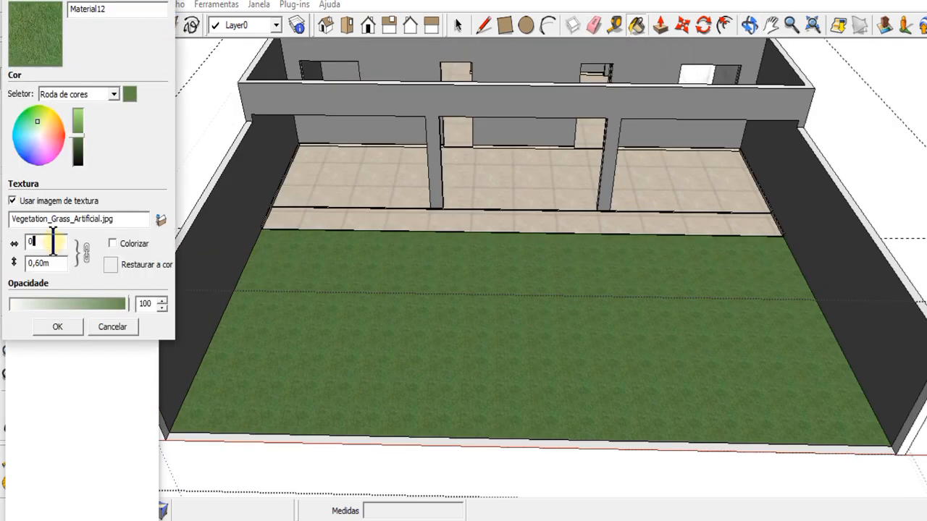
pyautogui.click(60, 330)
pyautogui.scroll(4, 317, 354)
pyautogui.scroll(-4, 405, 377)
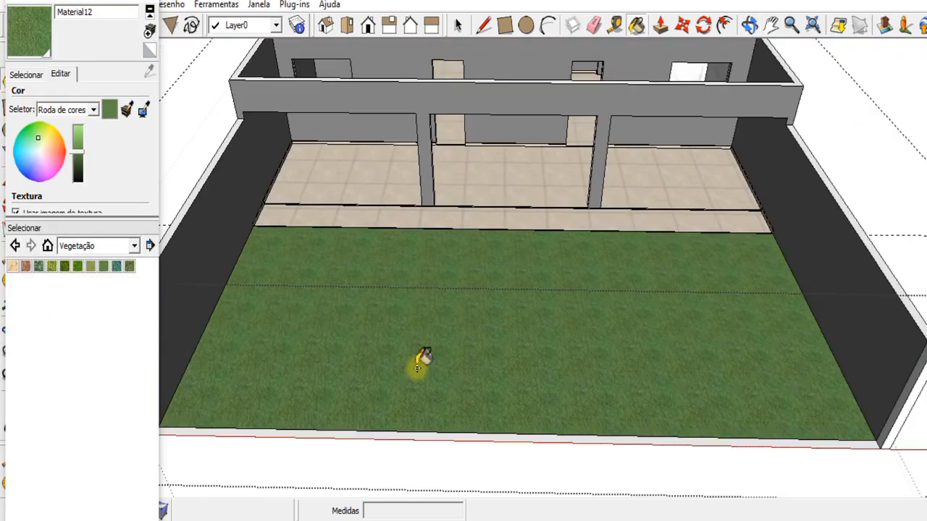
# - Darken the colour of the yard's artificial grass material
pyautogui.moveTo(74, 152); pyautogui.dragTo(77, 128)
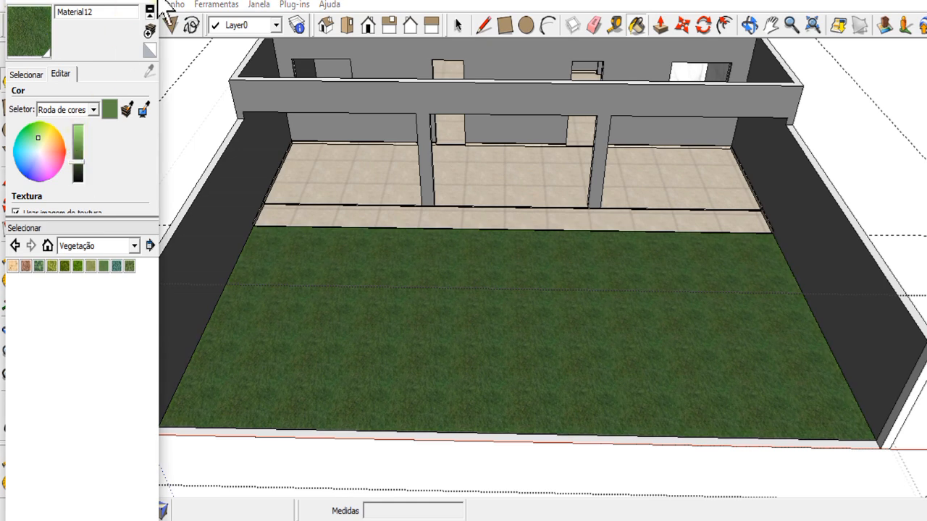
pyautogui.click(157, 1)
pyautogui.press('space')
# - Make the lage layer visible to bring back the roof over the house
pyautogui.click(752, 29)
pyautogui.scroll(3, 620, 250)
pyautogui.moveTo(610, 449); pyautogui.dragTo(405, 197)
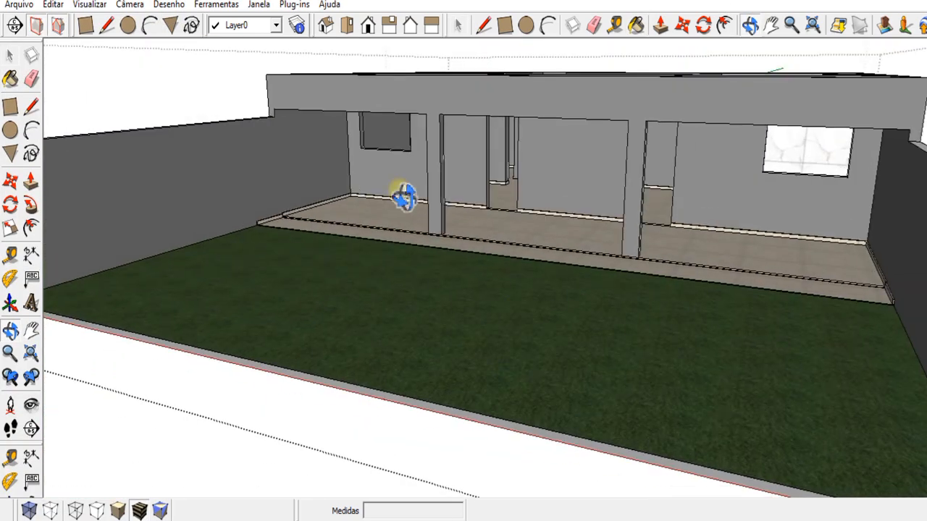
pyautogui.click(298, 26)
pyautogui.click(112, 91)
pyautogui.scroll(-4, 536, 254)
pyautogui.moveTo(536, 253); pyautogui.dragTo(789, 428)
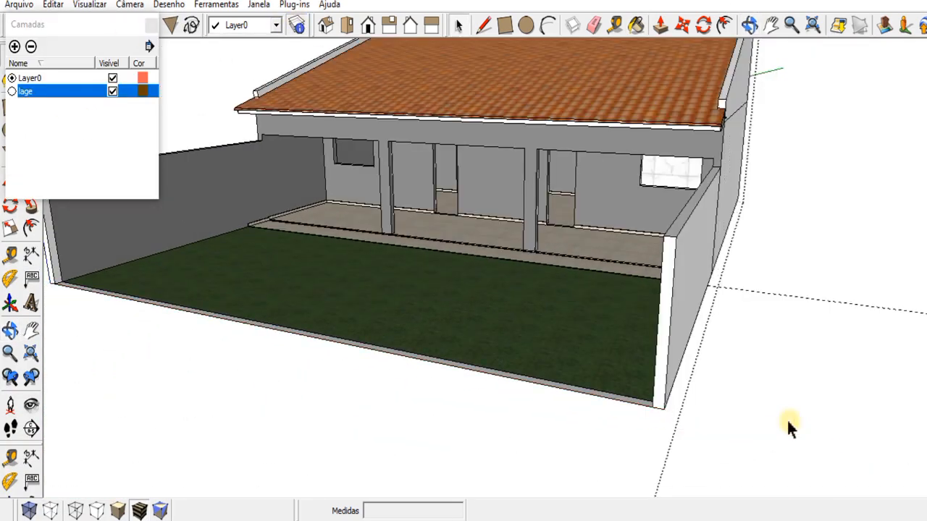
pyautogui.click(769, 27)
pyautogui.moveTo(522, 123); pyautogui.dragTo(646, 186)
pyautogui.click(749, 26)
pyautogui.moveTo(391, 188); pyautogui.dragTo(607, 189)
pyautogui.press('space')
pyautogui.scroll(6, 637, 229)
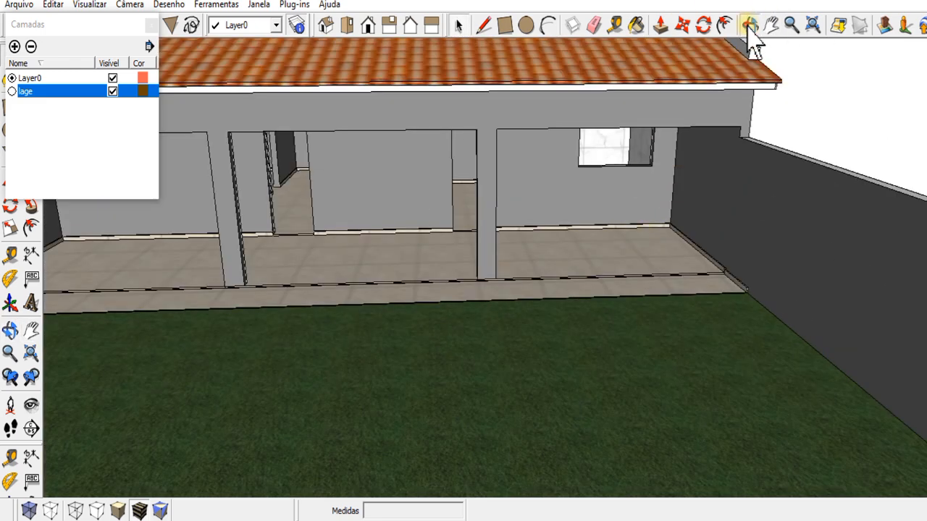
pyautogui.click(751, 28)
pyautogui.moveTo(673, 333); pyautogui.dragTo(252, 55)
pyautogui.click(73, 25)
# - Display the Madeiras material collection for painting the roof's eave
pyautogui.click(771, 26)
pyautogui.moveTo(463, 148); pyautogui.dragTo(667, 475)
pyautogui.click(751, 26)
pyautogui.moveTo(477, 331); pyautogui.dragTo(558, 362)
pyautogui.moveTo(365, 321); pyautogui.dragTo(551, 354)
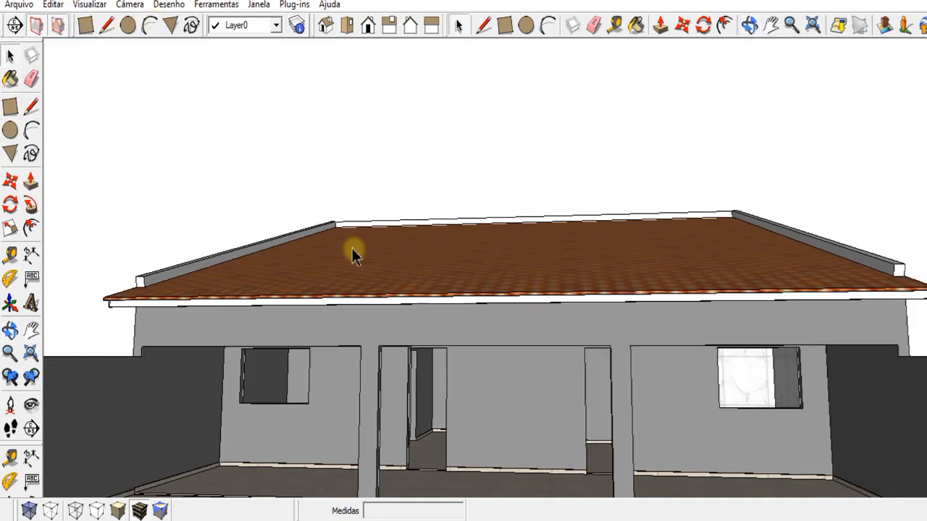
pyautogui.click(10, 78)
pyautogui.click(134, 245)
pyautogui.click(85, 337)
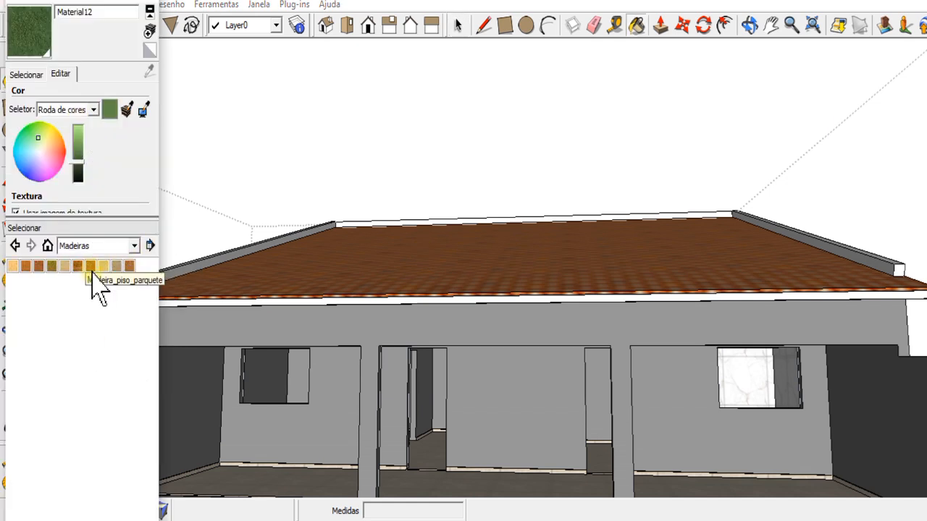
# - Try to paint the front eave board beneath the roof tiles, and undo the paint
pyautogui.scroll(4, 242, 293)
pyautogui.click(242, 292)
pyautogui.scroll(-5, 409, 394)
pyautogui.hotkey('ctrl', 'z')
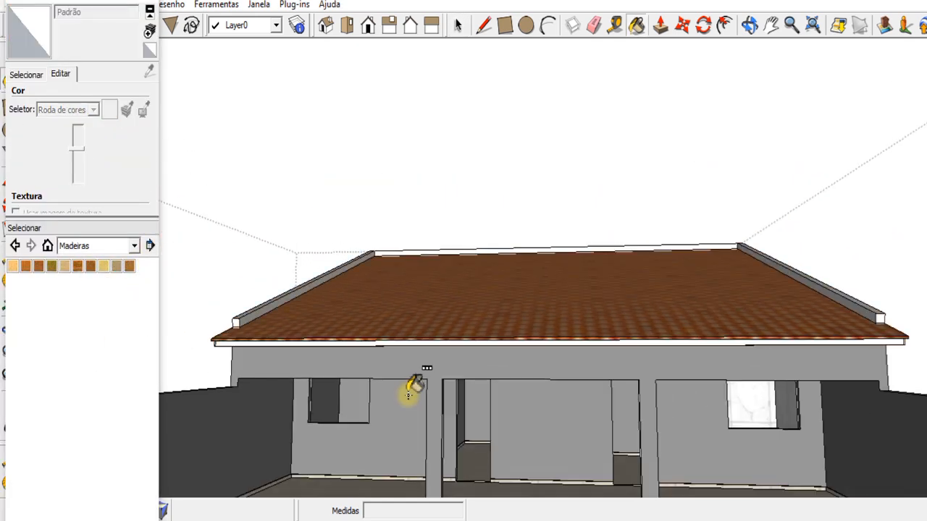
# - Paint the front eave board inside the roof group with the Piso_de_madeira wood from the Madeiras collection
pyautogui.press('space')
pyautogui.scroll(3, 404, 343)
pyautogui.scroll(-5, 406, 350)
pyautogui.scroll(6, 471, 300)
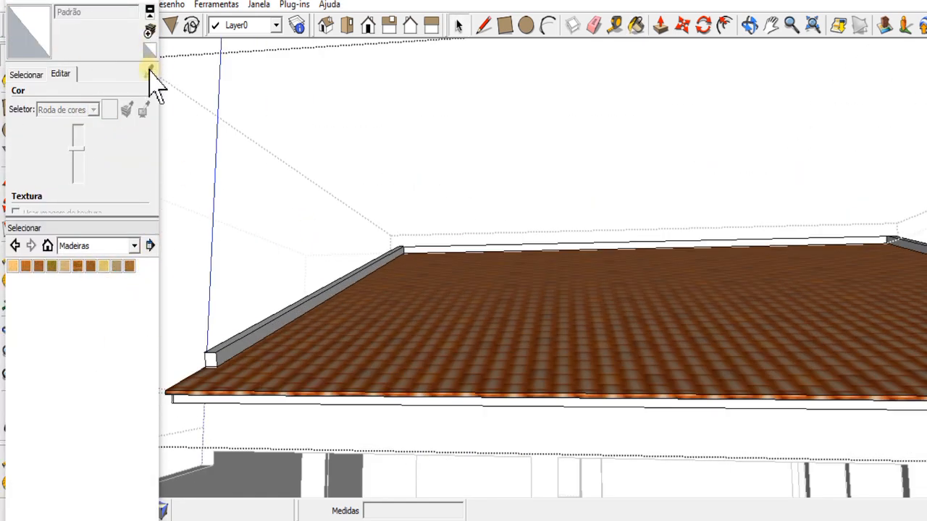
pyautogui.click(149, 32)
pyautogui.click(58, 326)
pyautogui.click(129, 265)
pyautogui.scroll(3, 292, 406)
pyautogui.click(291, 339)
# - Paint the faces at one end of the roof's eave with the same Piso_de_madeira wood
pyautogui.scroll(-6, 381, 402)
pyautogui.scroll(5, 579, 434)
pyautogui.click(750, 25)
pyautogui.moveTo(634, 189)
pyautogui.mouseDown(button='middle')
pyautogui.moveTo(668, 304)
pyautogui.moveTo(579, 304)
pyautogui.mouseUp(button='middle')
pyautogui.scroll(3, 572, 307)
pyautogui.click(45, 39)
pyautogui.click(616, 286)
pyautogui.scroll(7, 565, 304)
pyautogui.click(541, 330)
pyautogui.click(522, 287)
pyautogui.scroll(-7, 523, 297)
# - Cover the lower edges and inner faces of the eave boards with Piso_de_madeira
pyautogui.click(749, 26)
pyautogui.moveTo(735, 319); pyautogui.dragTo(768, 151)
pyautogui.scroll(6, 521, 326)
pyautogui.moveTo(558, 348)
pyautogui.mouseDown()
pyautogui.moveTo(459, 399)
pyautogui.moveTo(518, 281)
pyautogui.mouseUp()
pyautogui.click(637, 26)
pyautogui.click(560, 345)
pyautogui.click(751, 27)
pyautogui.moveTo(499, 341); pyautogui.dragTo(522, 246)
pyautogui.click(637, 26)
pyautogui.click(252, 76)
pyautogui.click(750, 26)
pyautogui.moveTo(644, 239); pyautogui.dragTo(616, 425)
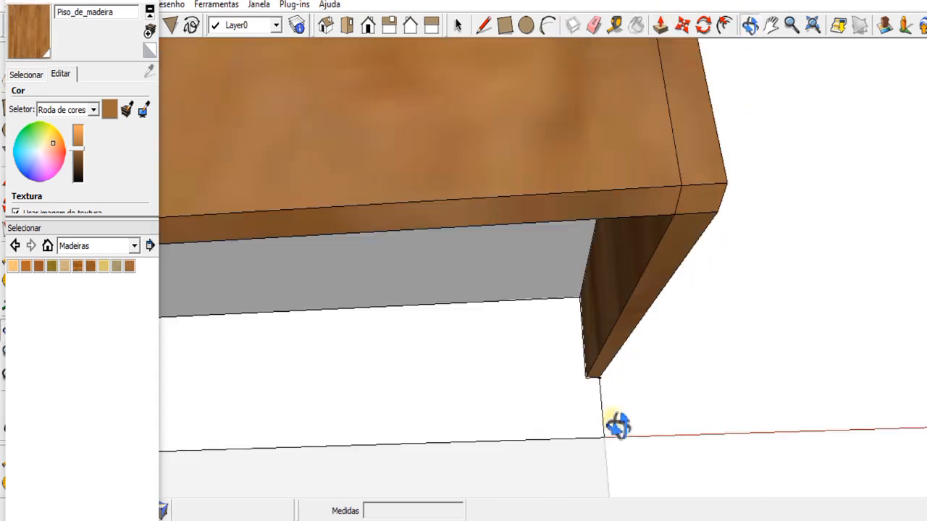
# - Paint the remaining eave faces around the opposite corner with Piso_de_madeira and finish editing the roof
pyautogui.scroll(-10, 575, 365)
pyautogui.scroll(7, 209, 253)
pyautogui.moveTo(290, 290)
pyautogui.mouseDown()
pyautogui.moveTo(569, 442)
pyautogui.moveTo(635, 393)
pyautogui.moveTo(645, 365)
pyautogui.mouseUp()
pyautogui.scroll(4, 569, 443)
pyautogui.click(637, 26)
pyautogui.click(616, 383)
pyautogui.click(670, 398)
pyautogui.click(634, 467)
pyautogui.click(750, 26)
pyautogui.moveTo(580, 289); pyautogui.dragTo(424, 306)
pyautogui.scroll(5, 782, 283)
pyautogui.click(31, 32)
pyautogui.click(536, 123)
pyautogui.scroll(-3, 471, 304)
pyautogui.scroll(-10, 524, 445)
pyautogui.scroll(3, 879, 231)
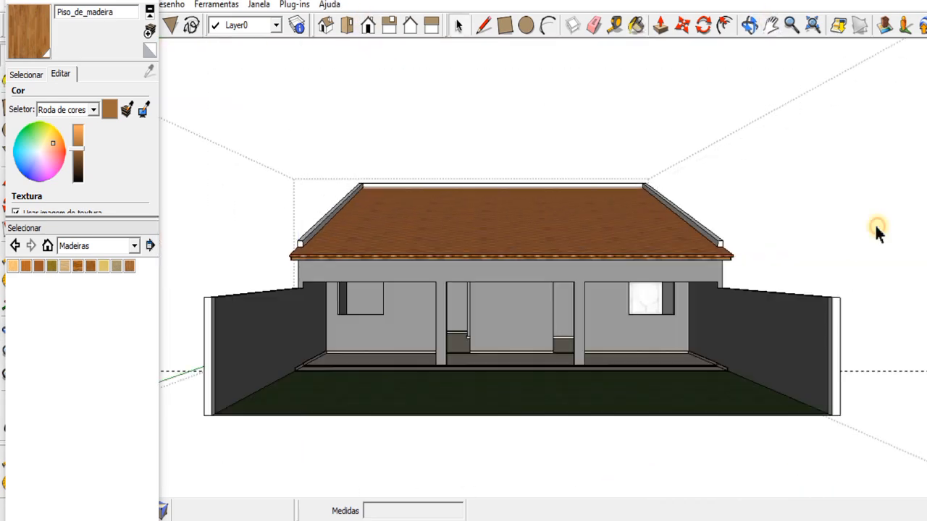
pyautogui.click(750, 29)
pyautogui.moveTo(579, 217); pyautogui.dragTo(532, 243)
pyautogui.scroll(4, 615, 300)
pyautogui.scroll(-4, 532, 243)
pyautogui.press('space')
pyautogui.doubleClick(531, 243)
pyautogui.click(35, 29)
pyautogui.scroll(-1, 630, 347)
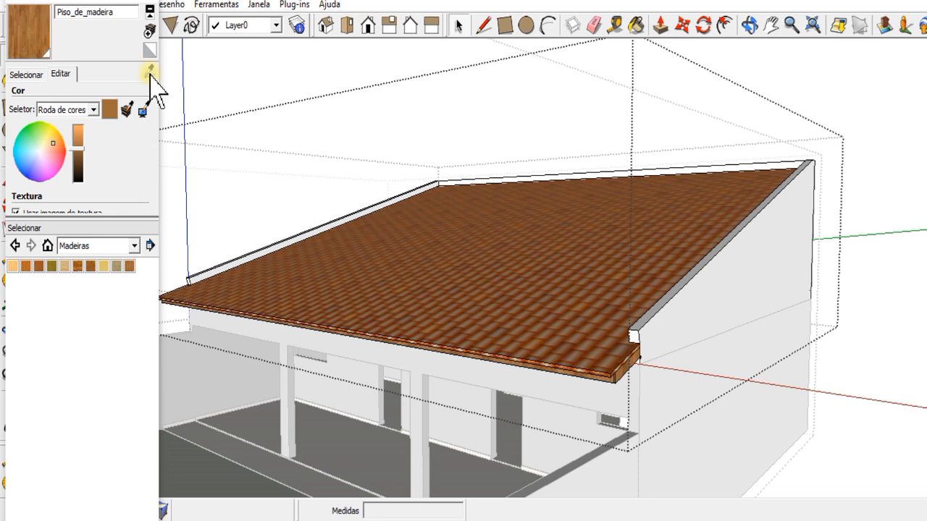
pyautogui.click(149, 32)
pyautogui.click(162, 218)
pyautogui.click(557, 2)
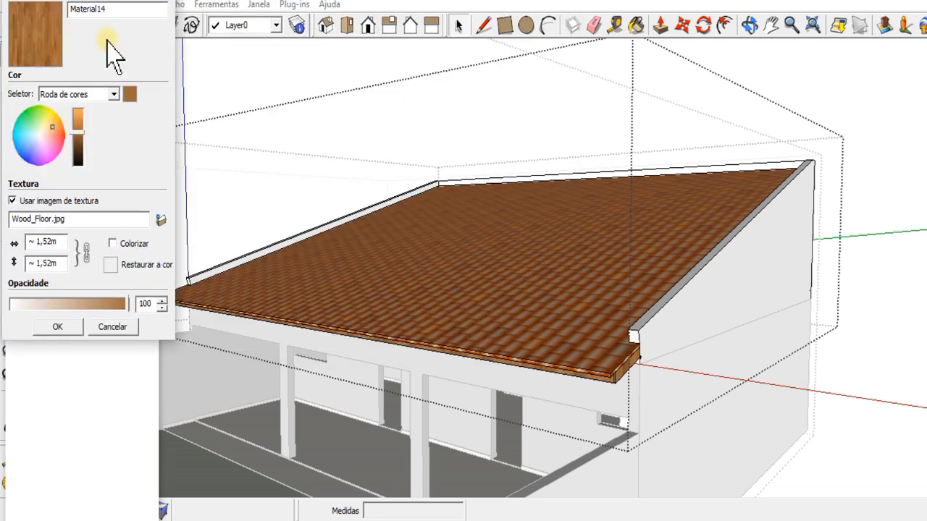
pyautogui.click(111, 327)
pyautogui.click(98, 299)
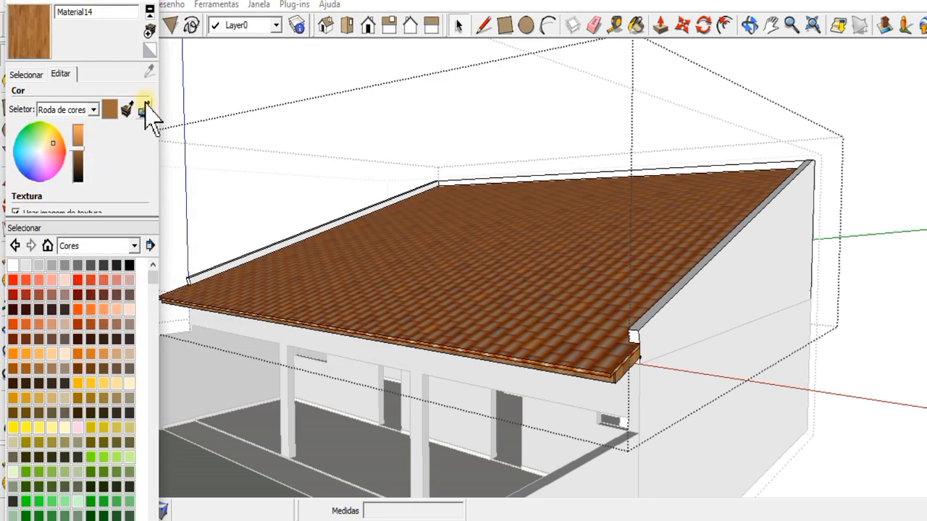
# - Sample the gray 0133_cinza wall material and paint the side parapet inside the roof group with it
pyautogui.click(31, 74)
pyautogui.click(813, 362)
pyautogui.click(149, 71)
pyautogui.click(289, 239)
pyautogui.moveTo(290, 286); pyautogui.dragTo(338, 266, button='middle')
pyautogui.press('space')
pyautogui.doubleClick(339, 266)
pyautogui.moveTo(405, 253); pyautogui.dragTo(339, 267, button='middle')
pyautogui.moveTo(521, 130)
pyautogui.mouseDown(button='middle')
pyautogui.moveTo(637, 163)
pyautogui.moveTo(601, 210)
pyautogui.mouseUp(button='middle')
pyautogui.press('b')
pyautogui.click(726, 274)
pyautogui.click(692, 353)
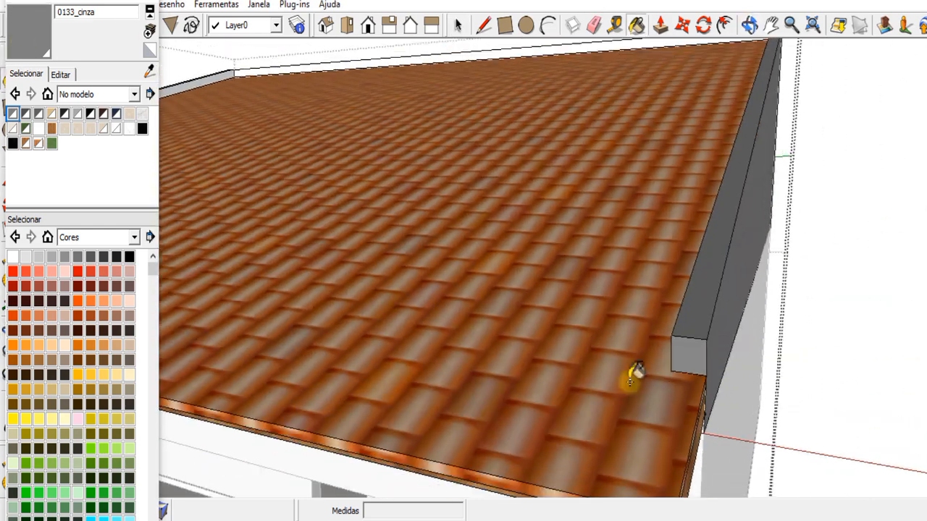
# - Paint the unpainted faces of the roof's rear and opposite side parapets with 0133_cinza
pyautogui.scroll(-5, 636, 377)
pyautogui.scroll(5, 557, 157)
pyautogui.moveTo(557, 158); pyautogui.dragTo(576, 103, button='middle')
pyautogui.scroll(-6, 743, 240)
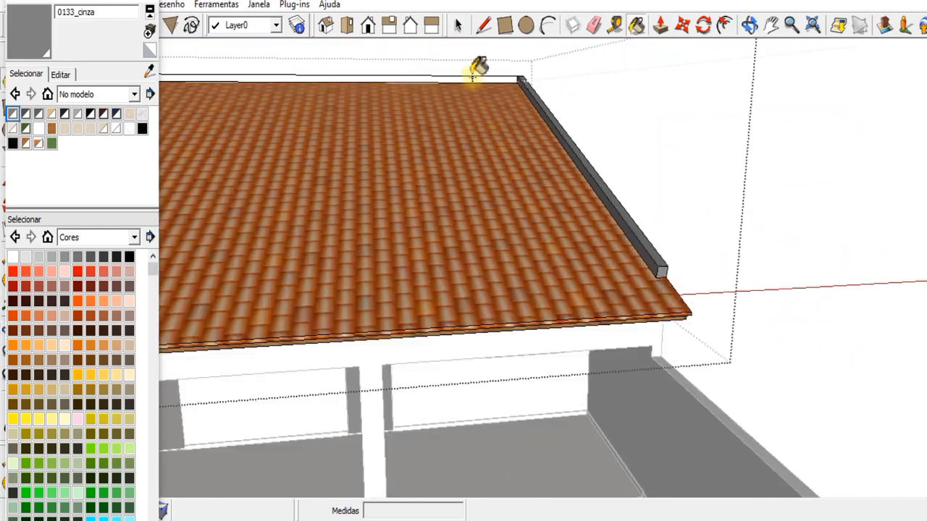
pyautogui.scroll(6, 331, 313)
pyautogui.click(330, 469)
pyautogui.moveTo(329, 470); pyautogui.dragTo(623, 348, button='middle')
pyautogui.scroll(-2, 481, 405)
pyautogui.click(319, 225)
pyautogui.scroll(-5, 304, 290)
pyautogui.scroll(10, 422, 294)
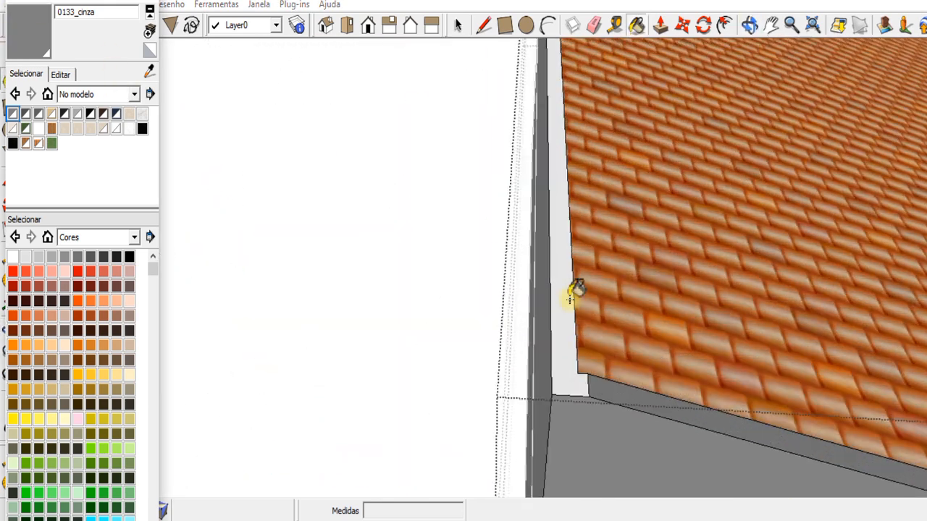
# - Paint the outer faces and front end of one side wall with 0133_cinza inside the wall group
pyautogui.click(151, 3)
pyautogui.scroll(-5, 391, 287)
pyautogui.moveTo(735, 288); pyautogui.dragTo(449, 243, button='middle')
pyautogui.press('space')
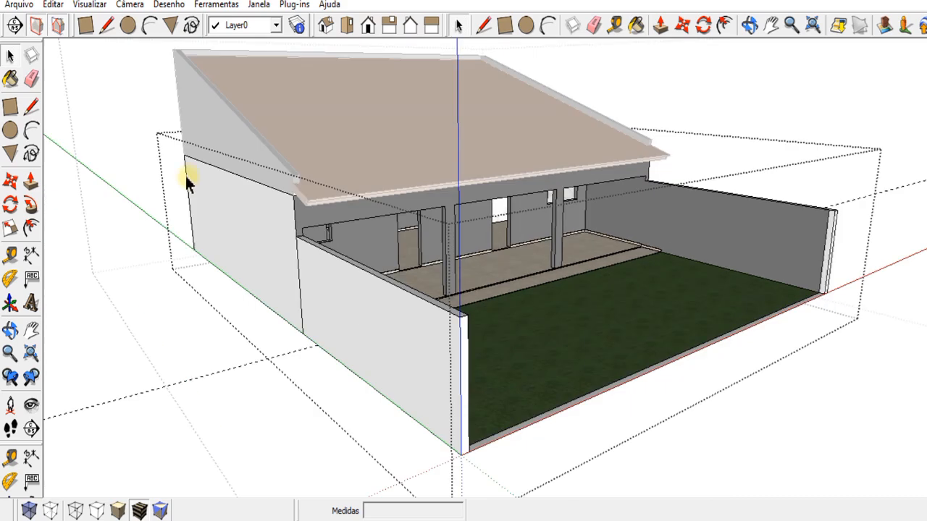
pyautogui.click(628, 18)
pyautogui.scroll(5, 283, 236)
pyautogui.click(283, 236)
pyautogui.click(361, 282)
pyautogui.scroll(-5, 362, 282)
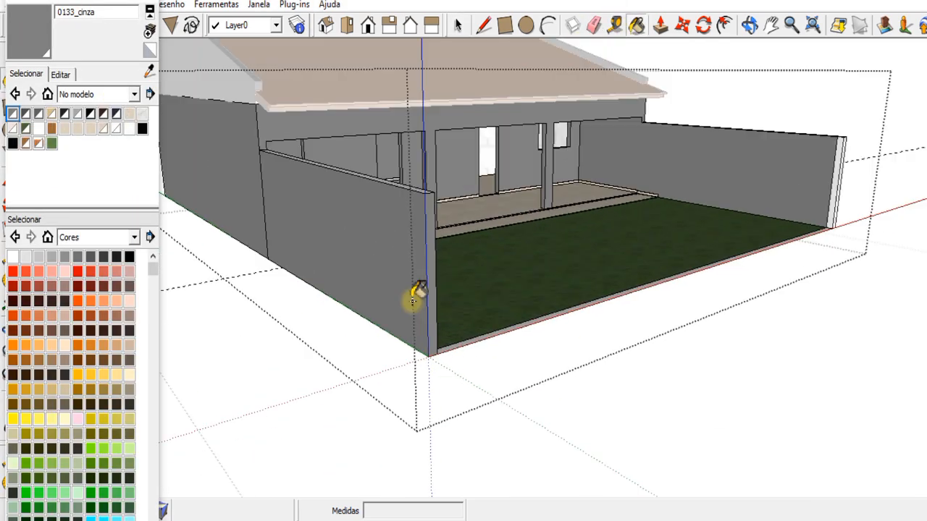
# - Paint the front end and outer faces of the opposite side wall with 0133_cinza
pyautogui.scroll(6, 825, 192)
pyautogui.click(802, 214)
pyautogui.scroll(-5, 724, 195)
pyautogui.moveTo(679, 138); pyautogui.dragTo(19, 48, button='middle')
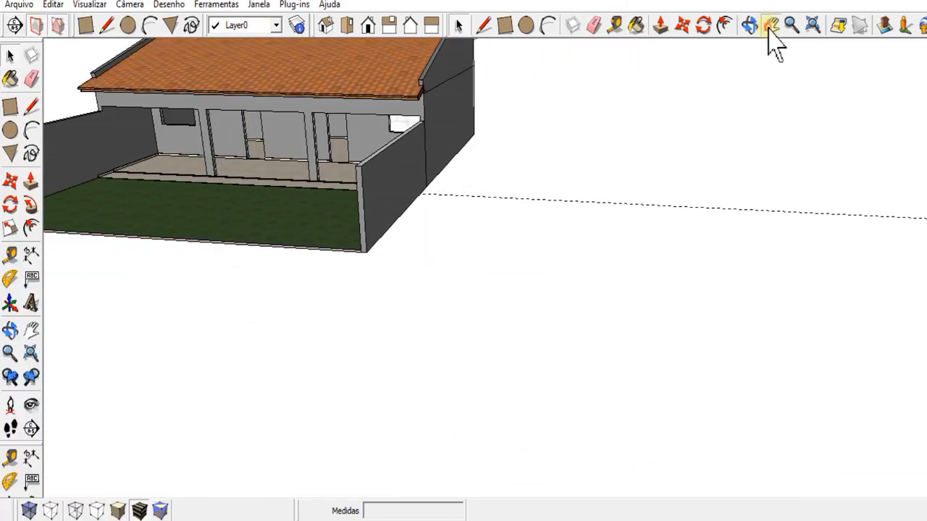
# - Paint the lower part of the house's rear wall with 0133_cinza
pyautogui.click(769, 29)
pyautogui.moveTo(168, 172); pyautogui.dragTo(341, 269)
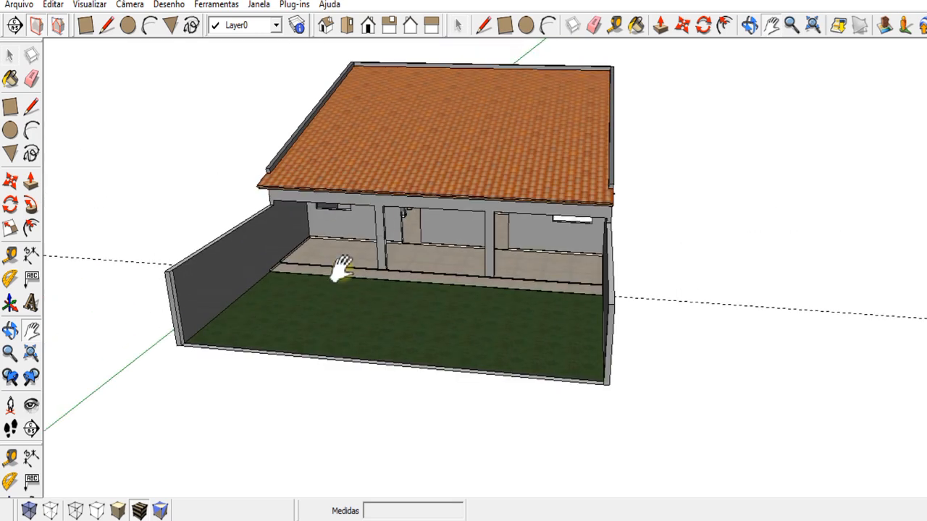
pyautogui.scroll(4, 311, 275)
pyautogui.moveTo(614, 166); pyautogui.dragTo(203, 197, button='middle')
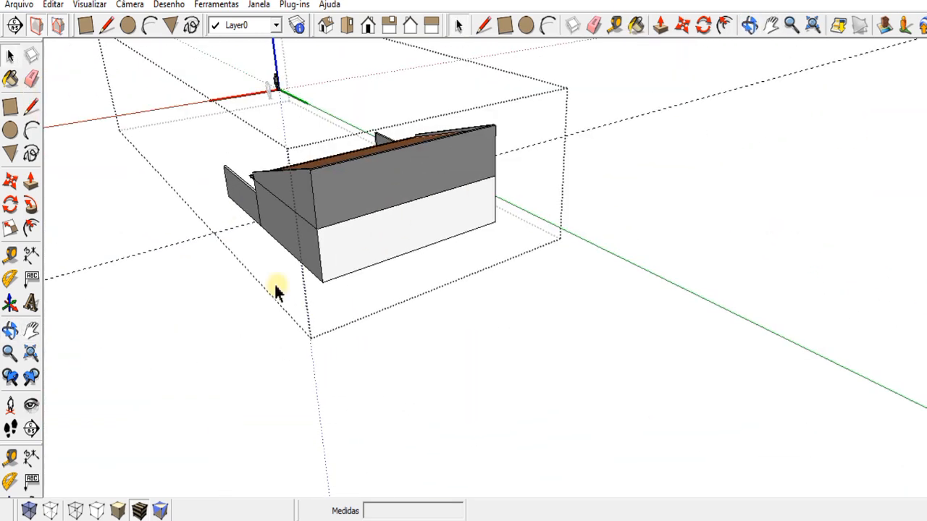
pyautogui.press('b')
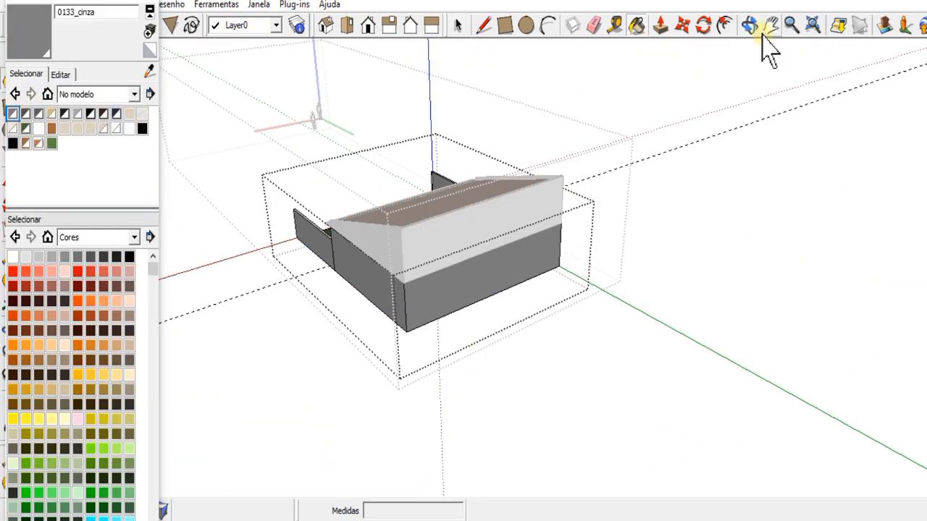
# - Examine the painted house around the eave, the front porch and the rear exterior for unpainted faces
pyautogui.scroll(4, 575, 244)
pyautogui.moveTo(575, 244); pyautogui.dragTo(563, 240, button='middle')
pyautogui.scroll(4, 606, 147)
pyautogui.moveTo(606, 147); pyautogui.dragTo(419, 147, button='middle')
pyautogui.moveTo(500, 148); pyautogui.dragTo(523, 124, button='middle')
pyautogui.scroll(-5, 398, 134)
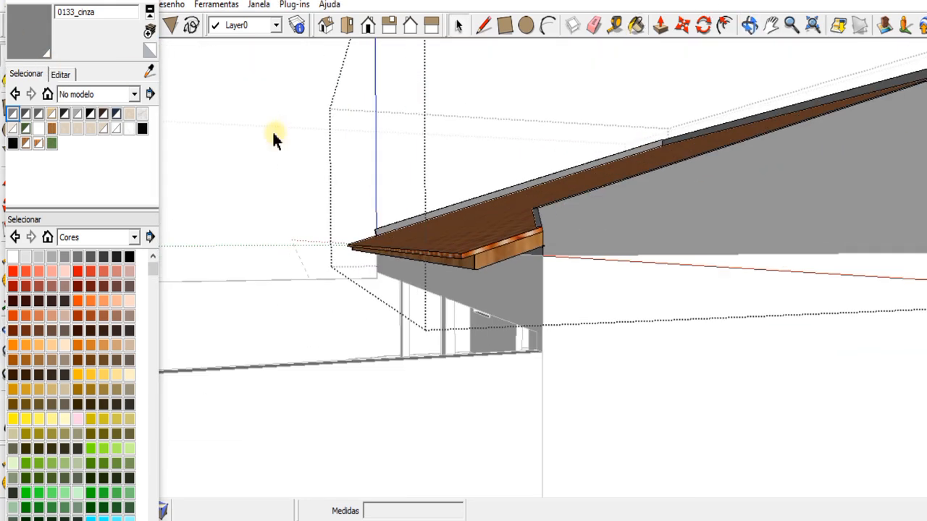
pyautogui.click(153, 1)
pyautogui.click(749, 26)
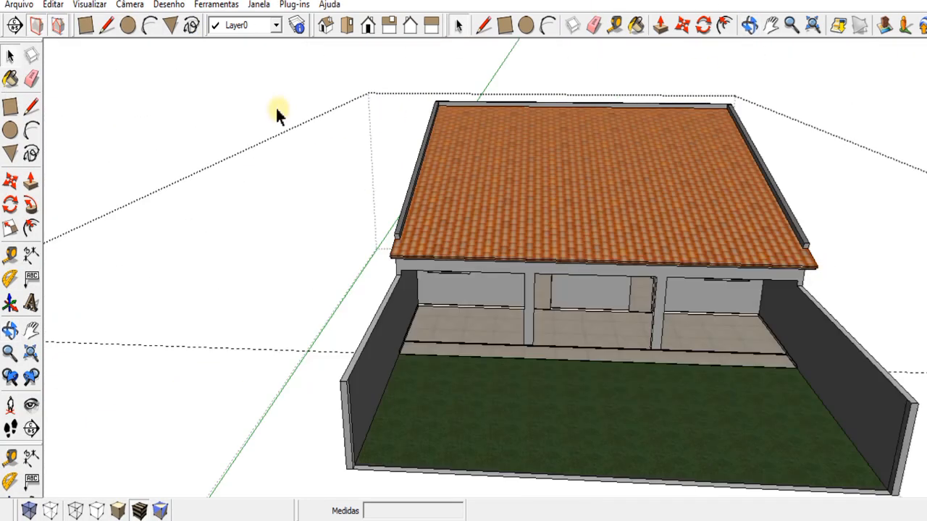
pyautogui.scroll(10, 639, 137)
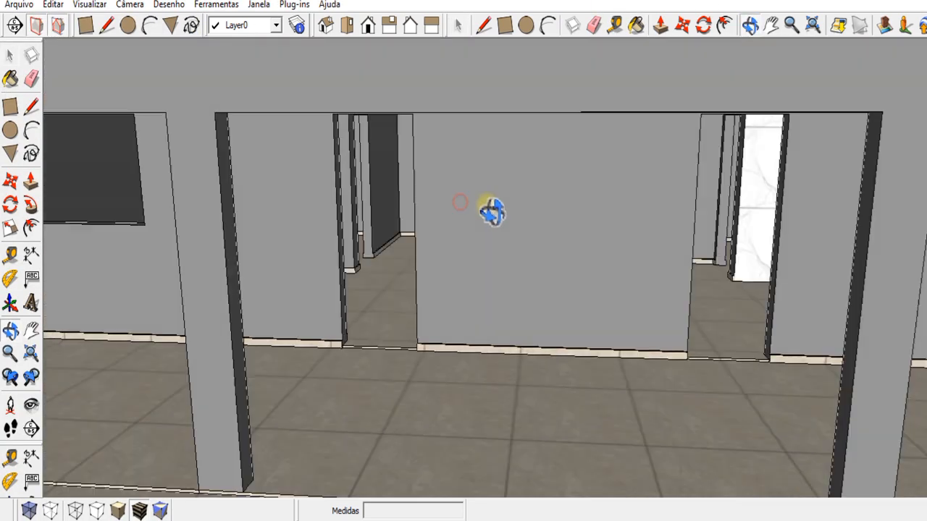
pyautogui.moveTo(492, 212); pyautogui.dragTo(472, 299, button='middle')
pyautogui.scroll(-8, 316, 224)
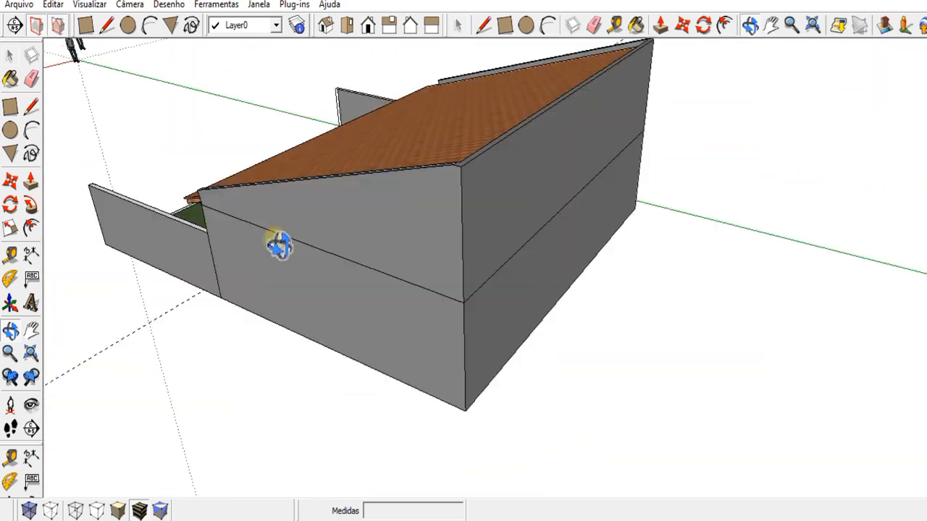